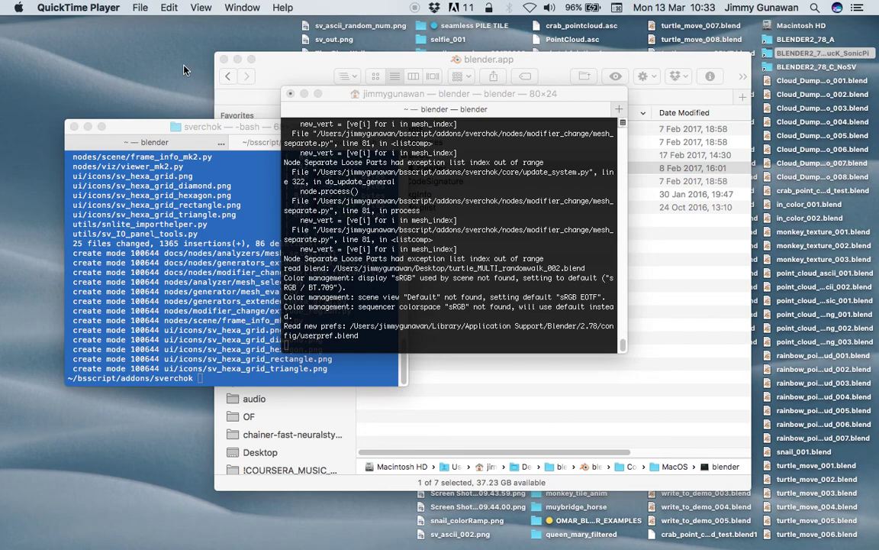
- Switch to Blender and delete all the default objects from the scene
key("ctrl+Right")
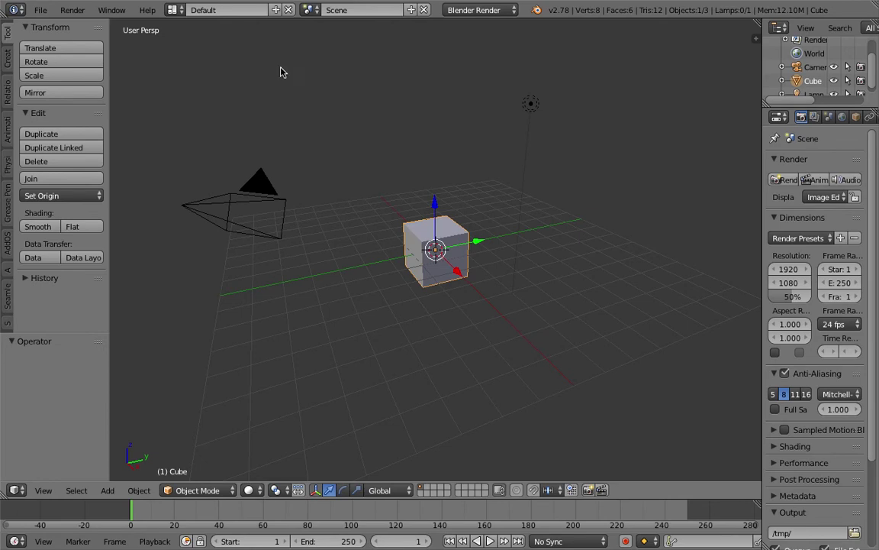
middle_click_drag(320, 108, 425, 196)
key("a")
key("a")
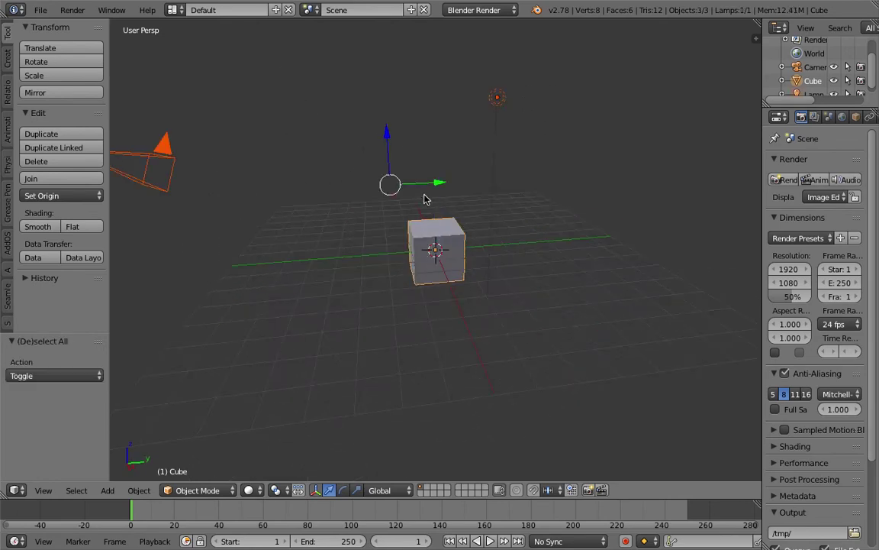
key("x")
left_click(385, 181)
- Switch to the Compositing layout, create a new Sverchok node tree, and expand the 3D view over the image editor
left_click(174, 9)
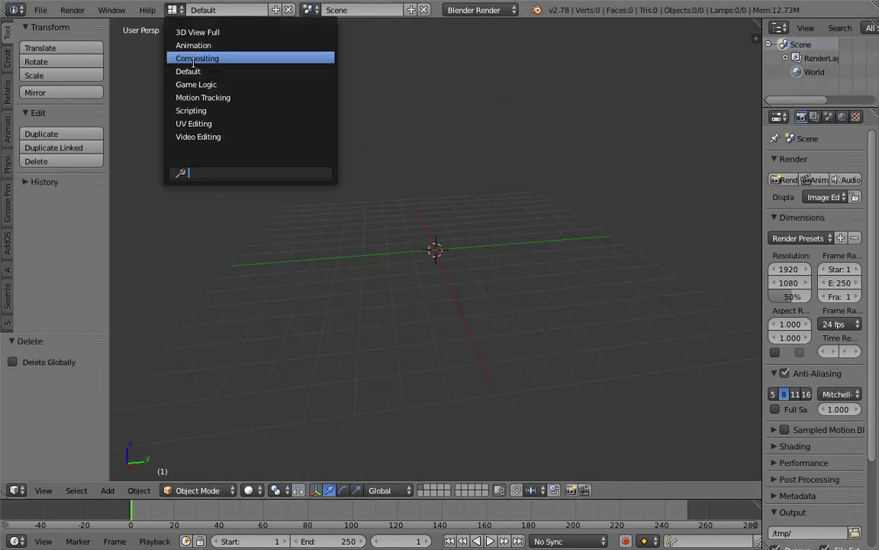
left_click(194, 60)
left_click(160, 320)
left_click(267, 320)
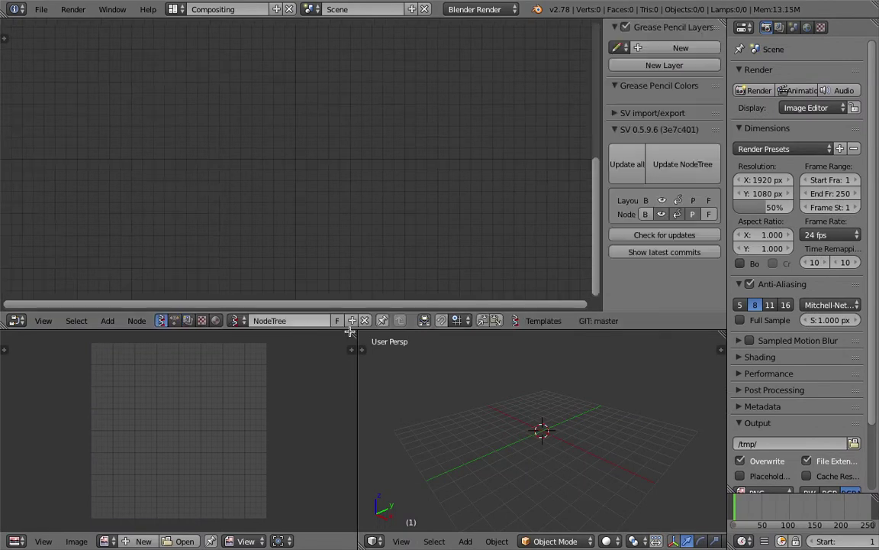
left_click_drag(356, 333, 273, 336)
- Search the nodes for "polylin" and place a Polyline Viewer node in the node tree
key("shift+a")
left_click(245, 103)
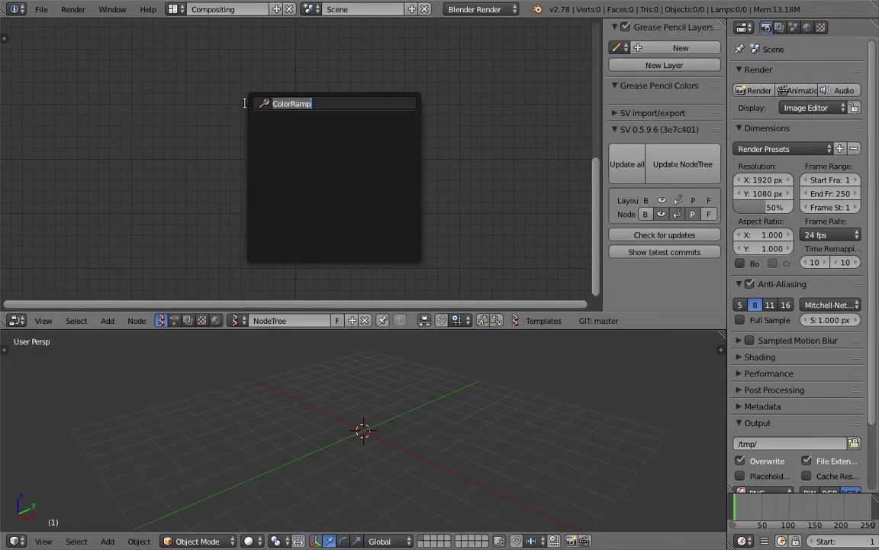
type("polylin")
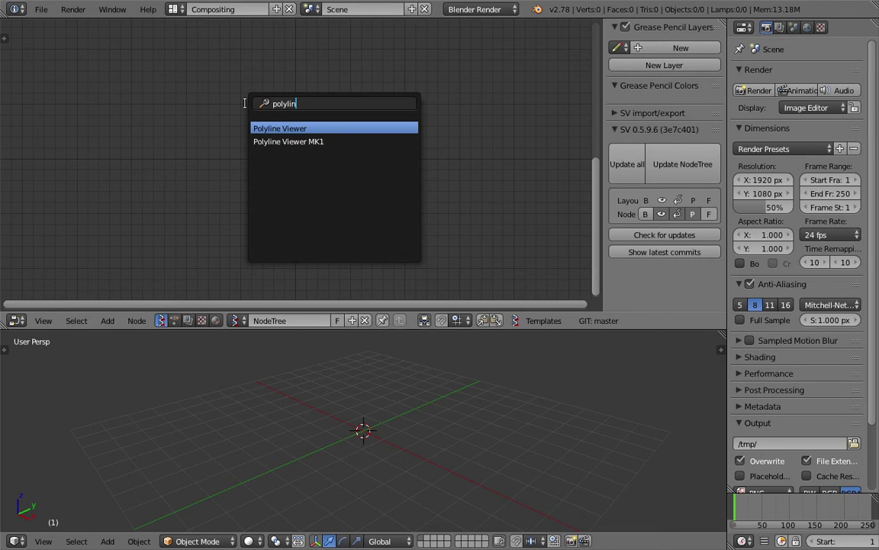
key("Down")
key("Up")
key("Down")
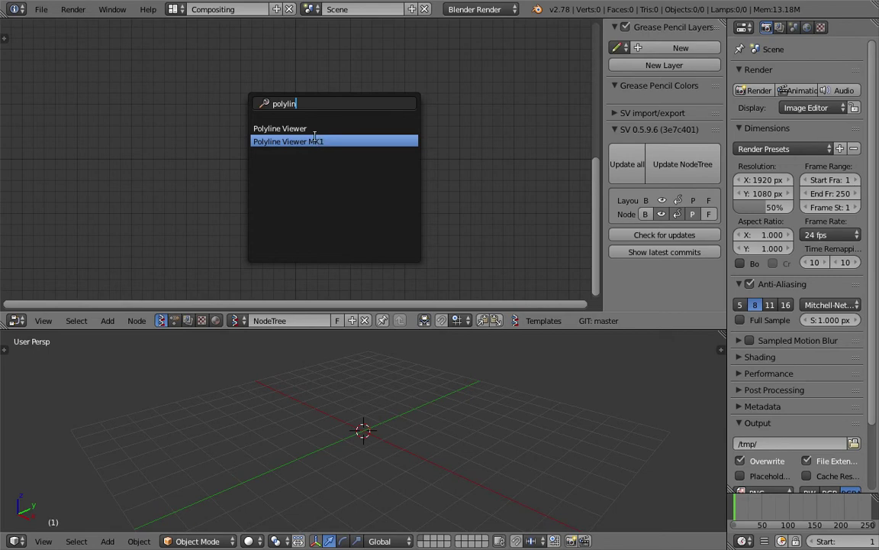
left_click(324, 130)
left_click(268, 39)
- Add a Polyline Viewer MK1 node beside the Polyline Viewer node
middle_click_drag(267, 39, 236, 50)
key("shift+a")
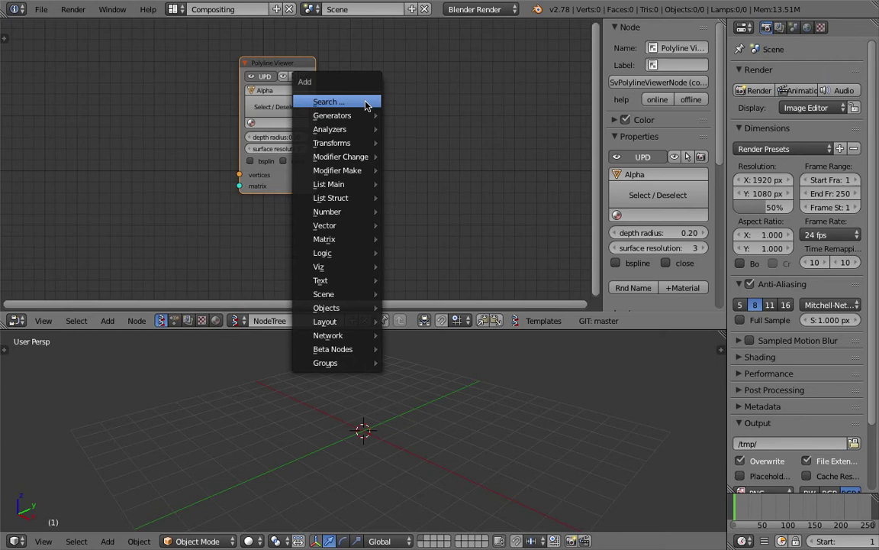
left_click(364, 102)
key("Down")
key("Return")
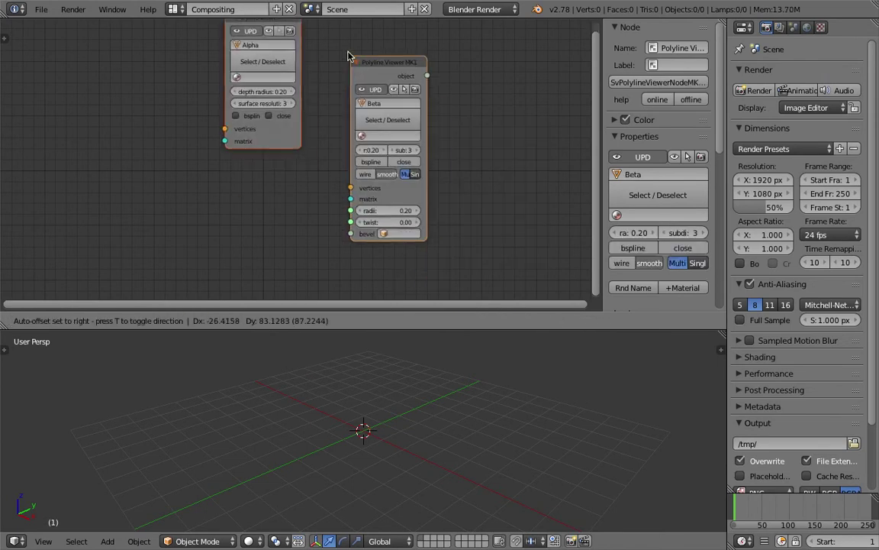
left_click(365, 88)
- Line up the two polyline viewer nodes side by side and hide the node editor's sidebar
left_click_drag(287, 52, 289, 87)
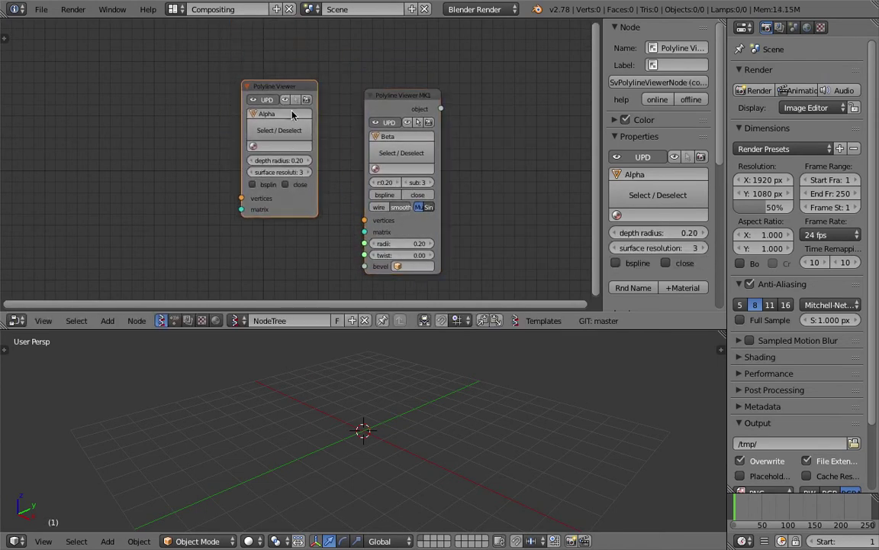
left_click(393, 104)
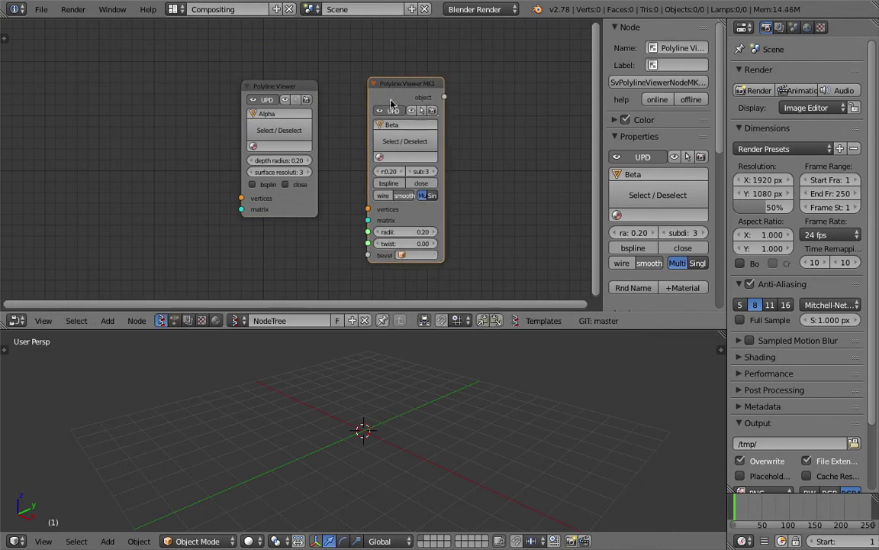
scroll(444, 118, "up", 2)
scroll(452, 112, "down", 2)
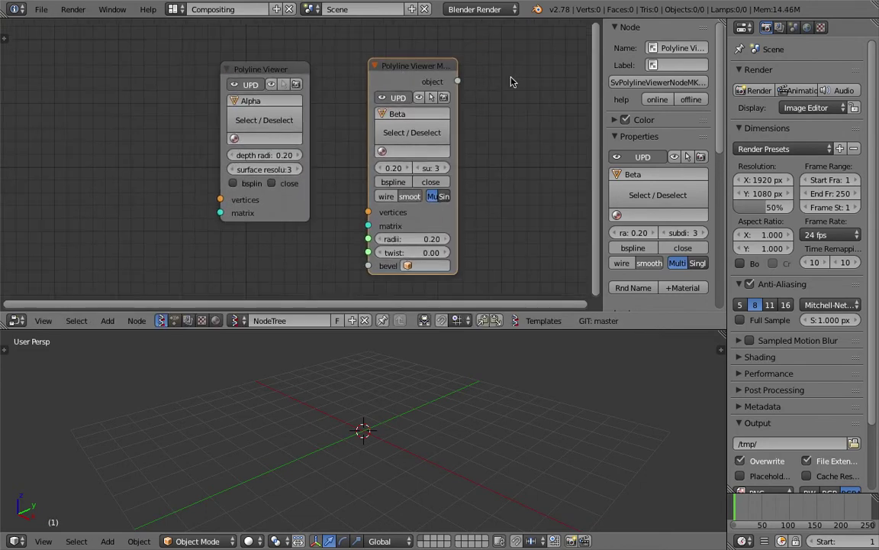
key("n")
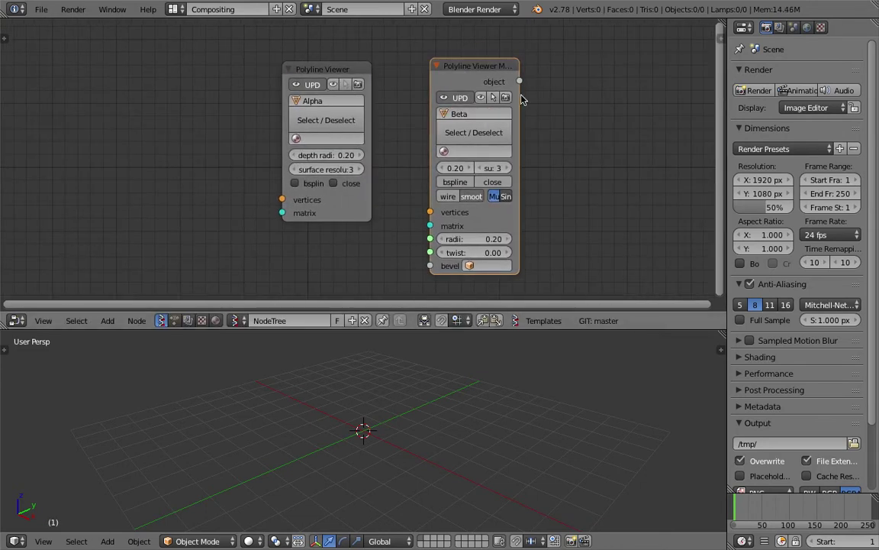
- Widen the Polyline Viewer MK1 node slightly and adjust the spacing between the two viewer nodes
left_click_drag(521, 95, 539, 95)
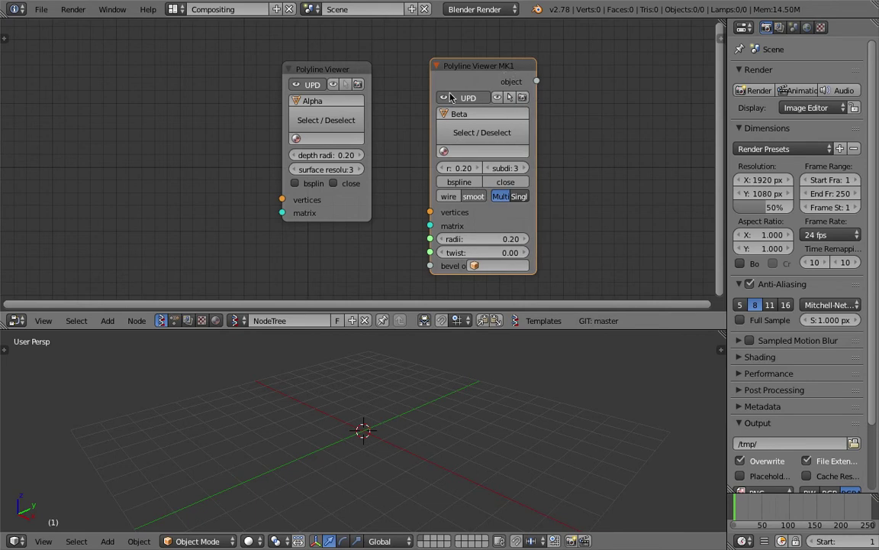
left_click_drag(355, 69, 345, 63)
left_click(486, 69)
middle_click_drag(345, 67, 380, 66)
left_click_drag(345, 62, 340, 62)
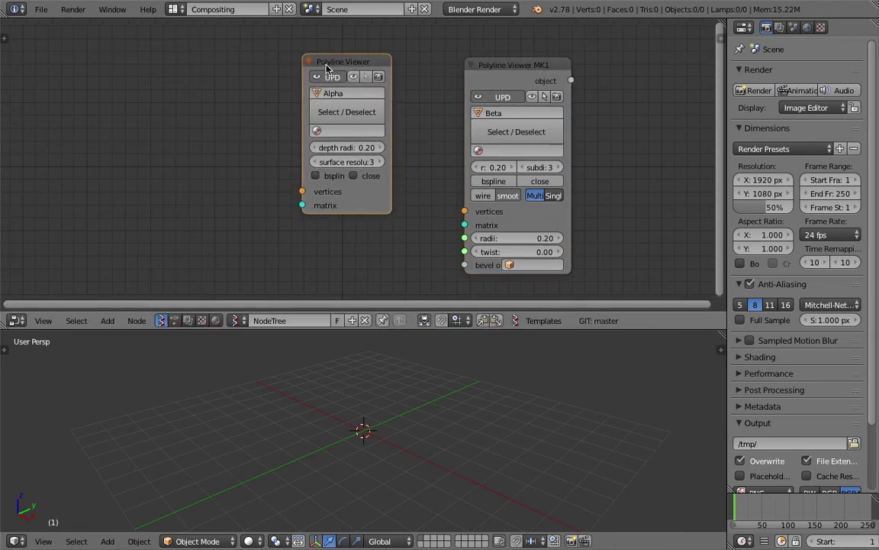
scroll(328, 67, "up", 1)
left_click_drag(519, 61, 501, 58)
scroll(481, 107, "down", 2)
middle_click_drag(482, 114, 501, 109)
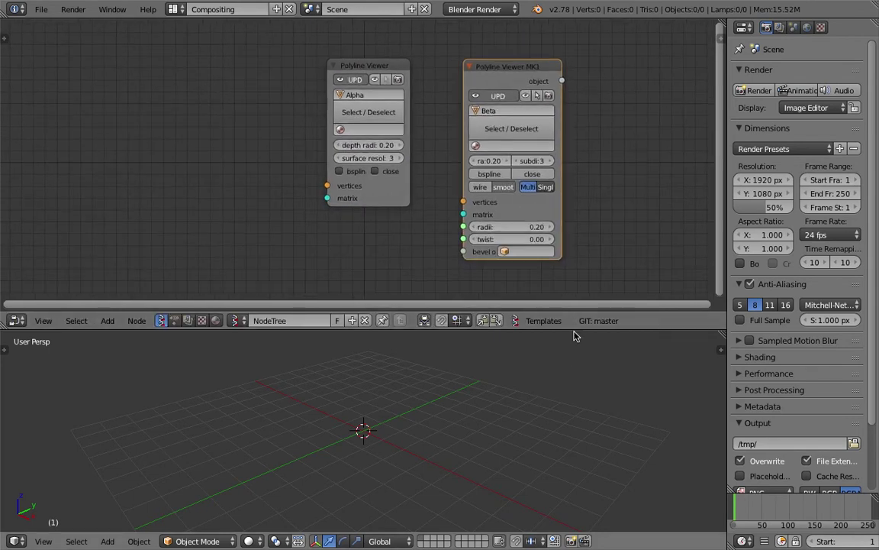
- Make the node editor taller and widen the Polyline Viewer MK1 node until its full labels fit
left_click_drag(573, 330, 573, 354)
middle_click_drag(359, 198, 399, 185)
scroll(398, 189, "up", 1)
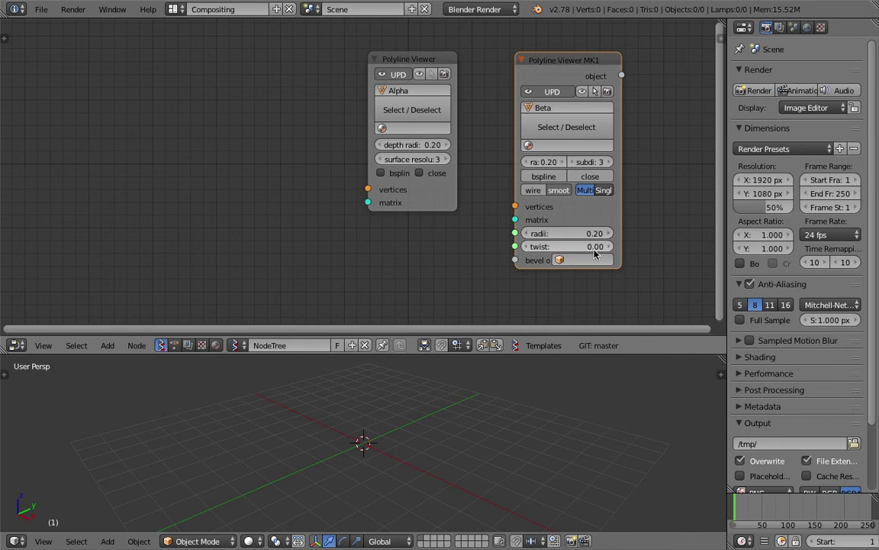
left_click_drag(623, 261, 693, 242)
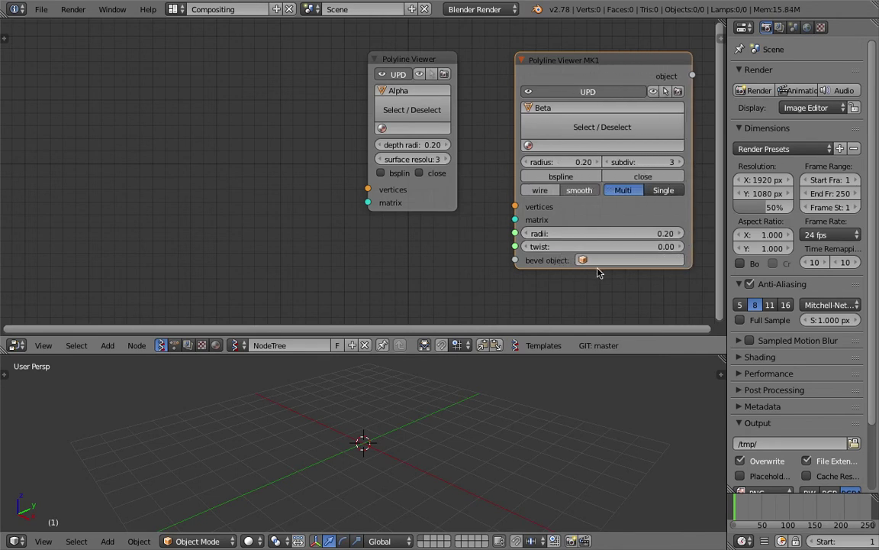
- Widen the node editor and delete the older Polyline Viewer node, keeping only the MK1 version
scroll(532, 230, "down", 1)
middle_click_drag(572, 231, 489, 218)
scroll(489, 219, "down", 1)
scroll(480, 92, "up", 1)
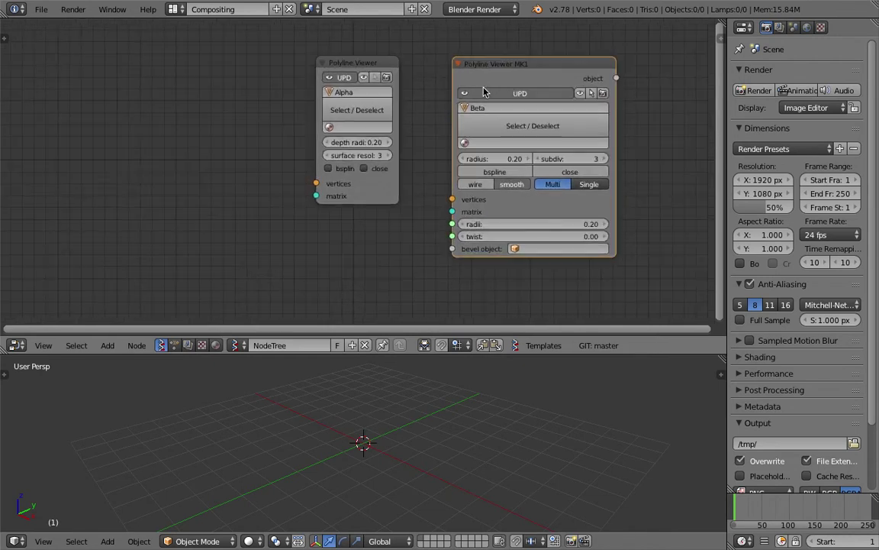
left_click_drag(727, 72, 751, 74)
scroll(585, 139, "up", 3)
left_click_drag(448, 198, 360, 233)
middle_click_drag(425, 216, 436, 223)
scroll(484, 226, "down", 1)
middle_click_drag(512, 217, 532, 206)
scroll(495, 213, "down", 3)
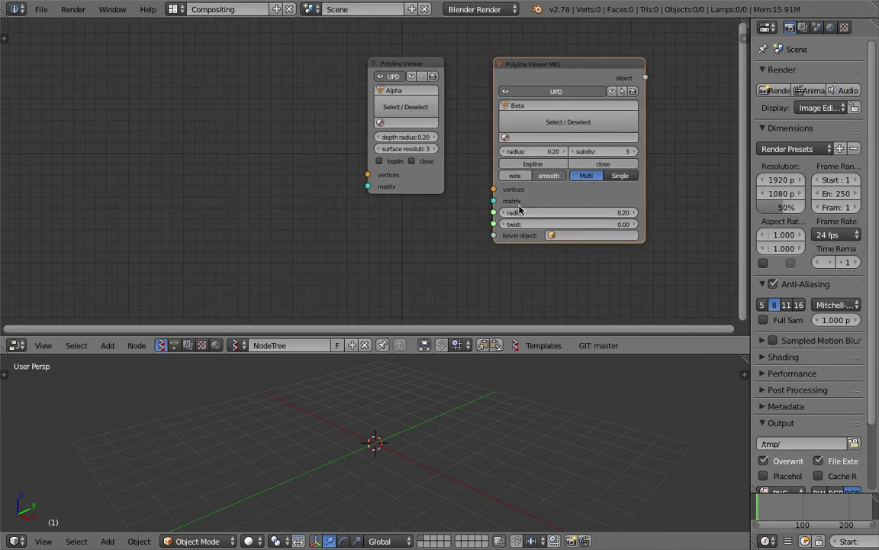
left_click(398, 67)
key("x")
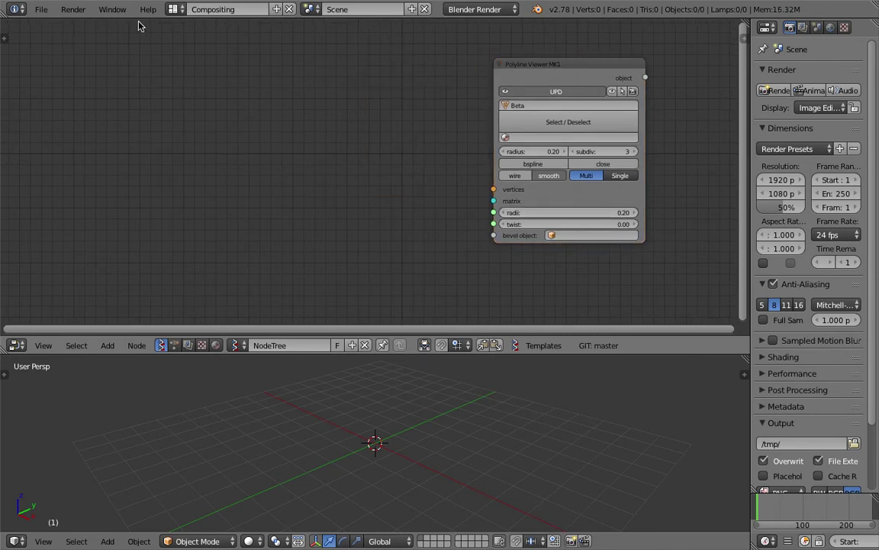
- Save the file on the Desktop as polyline_update_001.blend
left_click(41, 9)
left_click(69, 129)
left_click(284, 64)
type("po")
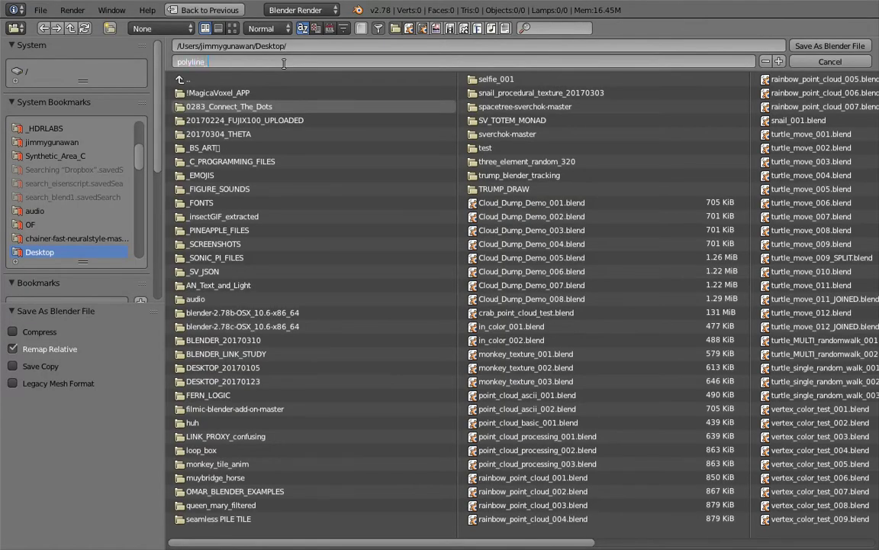
type("lyline_update_001")
key("Return")
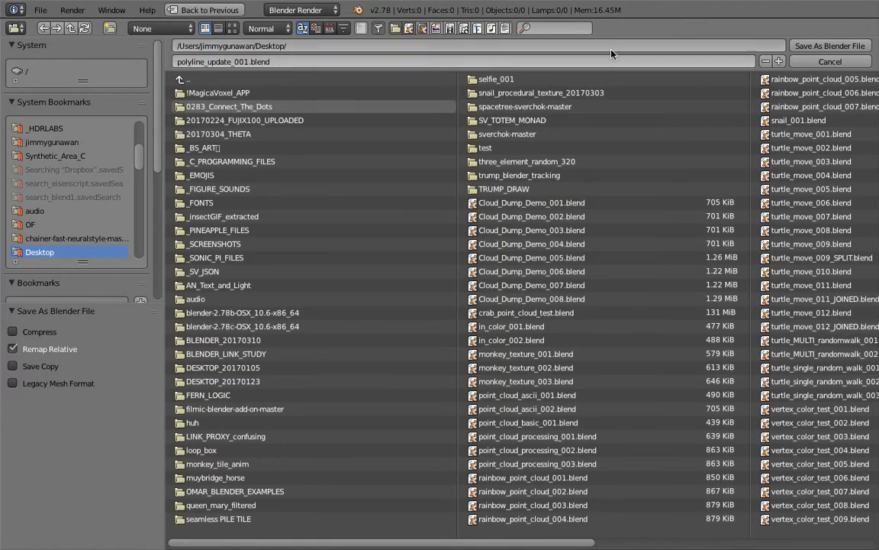
left_click(811, 46)
- Reposition the Polyline Viewer MK1 node in the tree and widen the properties editor
left_click_drag(569, 66, 504, 100)
scroll(573, 98, "up", 1)
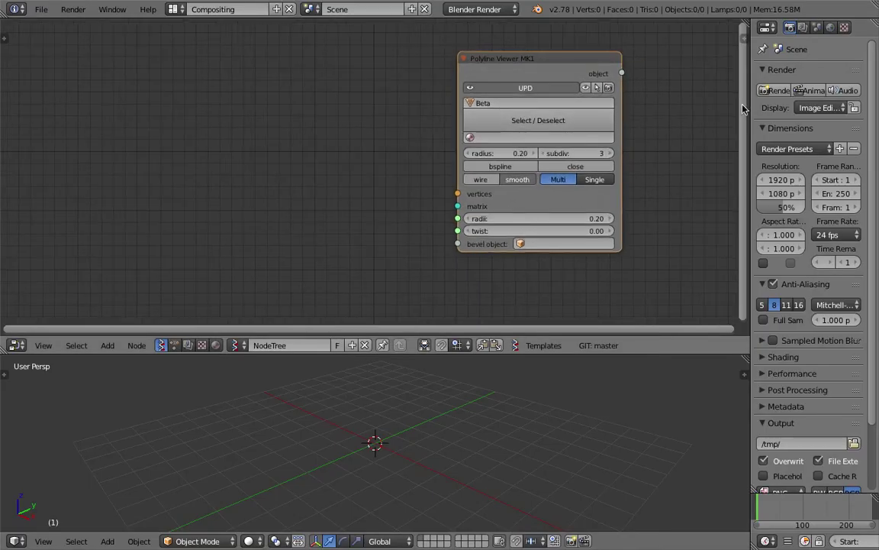
left_click_drag(751, 104, 715, 106)
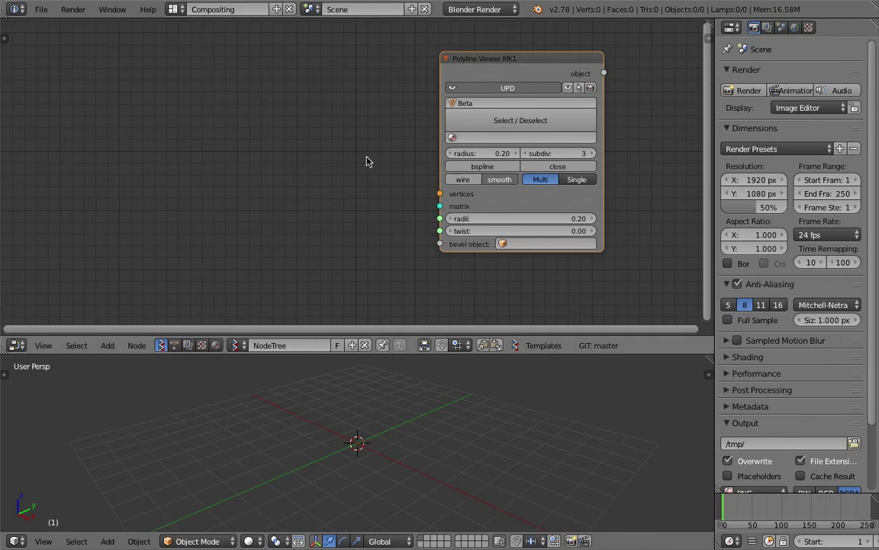
- Add a Line generator node to the left of the Polyline Viewer MK1 node
middle_click_drag(356, 161, 343, 161)
middle_click_drag(198, 137, 194, 137)
scroll(427, 225, "up", 1)
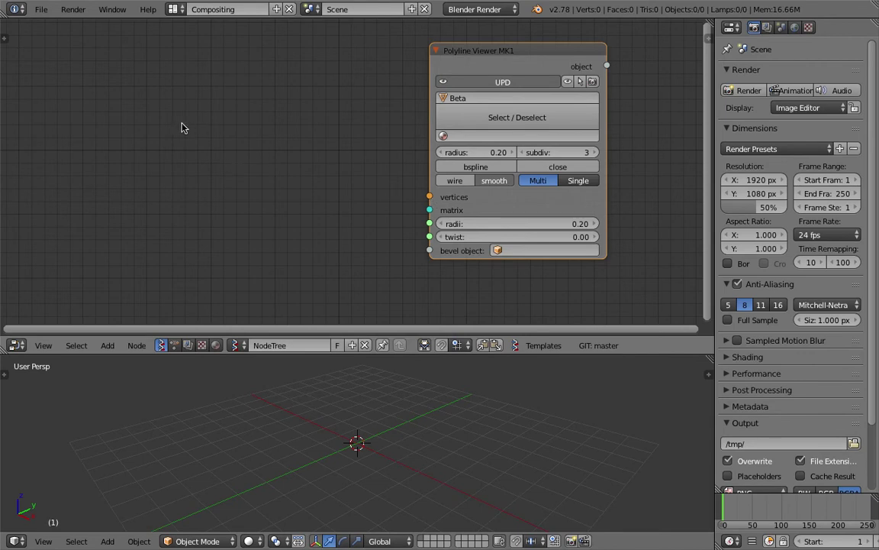
key("shift+a")
mouse_move(187, 138)
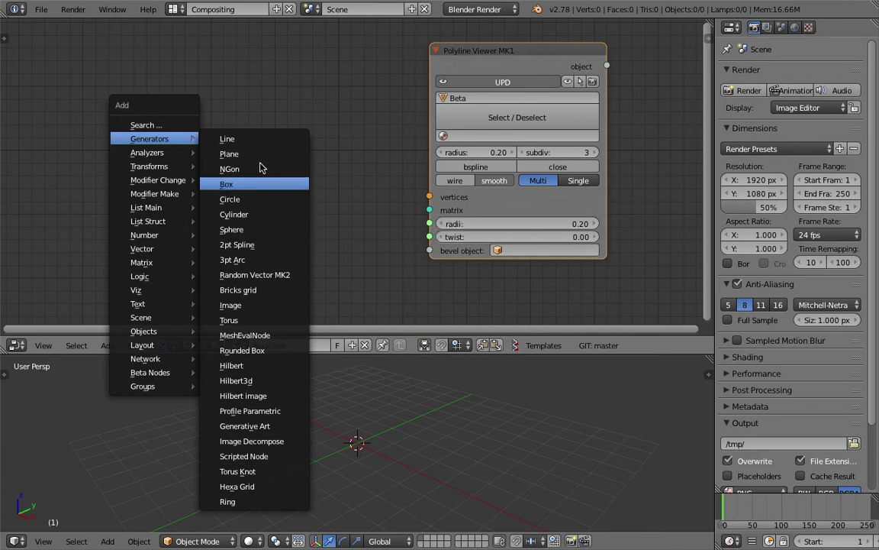
left_click(251, 141)
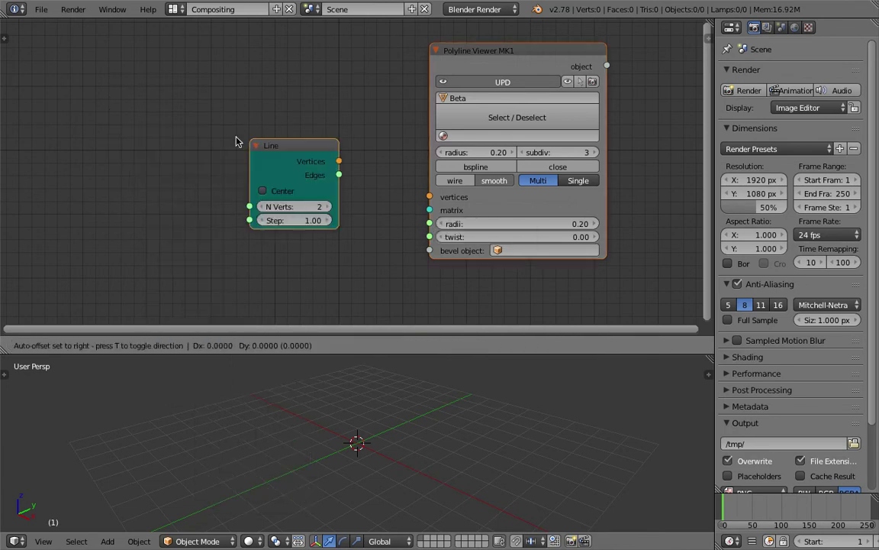
left_click(91, 119)
- Search for "view" and place a Viewer Draw node between the Line and Polyline Viewer MK1 nodes
middle_click_drag(214, 136, 271, 152)
scroll(301, 151, "down", 1)
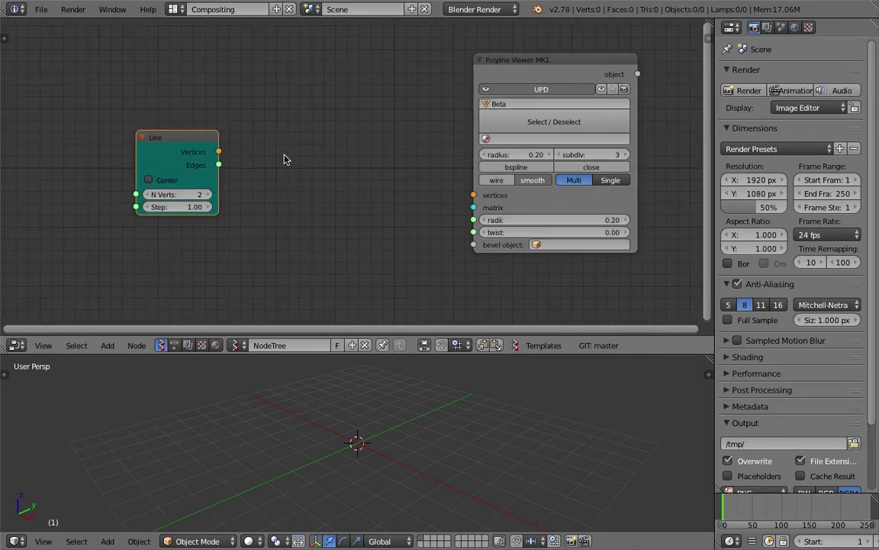
key("shift+a")
mouse_move(302, 151)
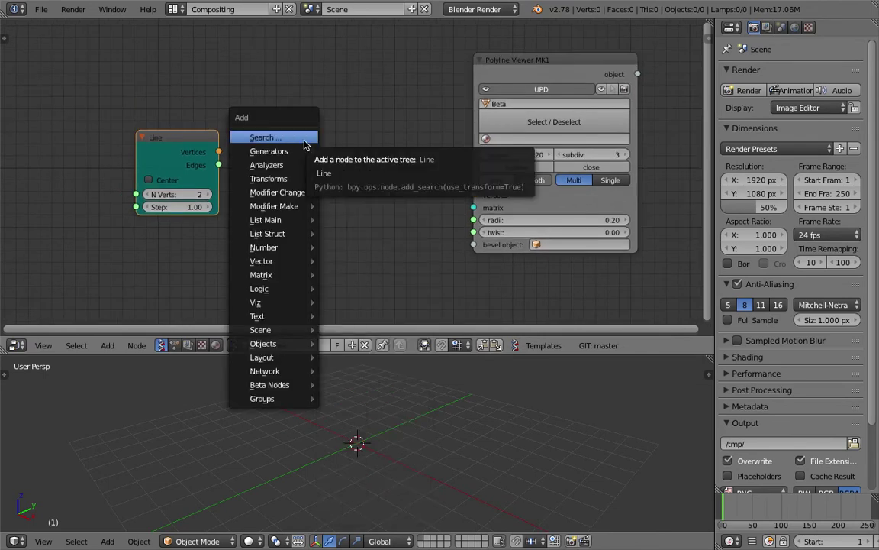
left_click(303, 145)
type("view")
key("Return")
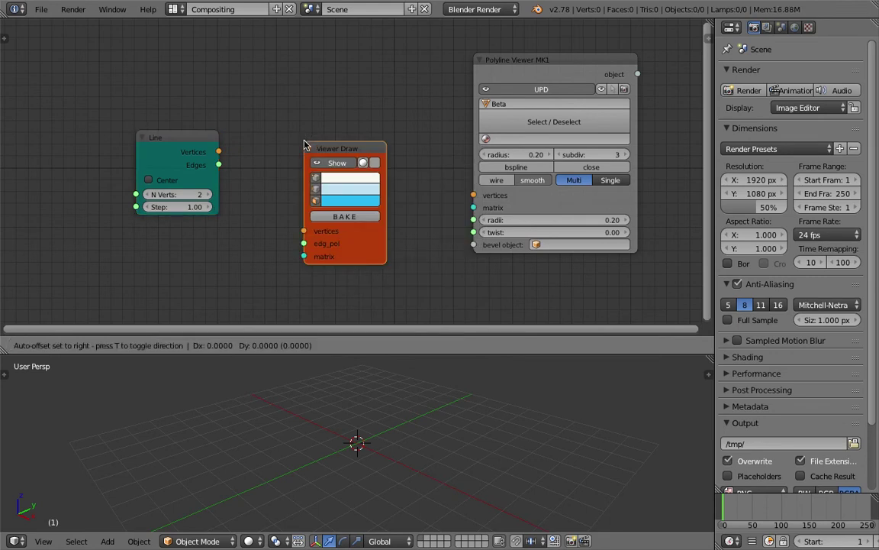
left_click(296, 82)
- Connect the Line node's Vertices to the Viewer Draw vertices input and set N Verts to 7
left_click_drag(218, 152, 302, 166)
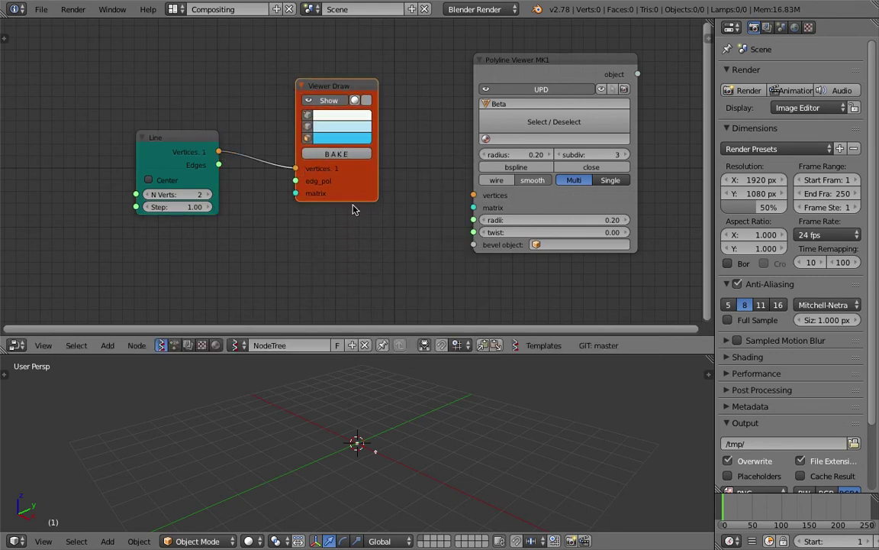
middle_click_drag(385, 417, 415, 415)
left_click_drag(209, 195, 231, 195)
- Examine the line's individual points along the X axis in the 3D view
middle_click_drag(258, 421, 388, 421)
left_click(286, 442)
middle_click_drag(258, 448, 229, 453)
left_click(319, 453)
left_click(397, 434)
left_click(418, 424)
left_click(437, 419)
left_click(453, 415)
left_click(469, 407)
middle_click_drag(388, 441, 348, 454)
left_click(304, 455)
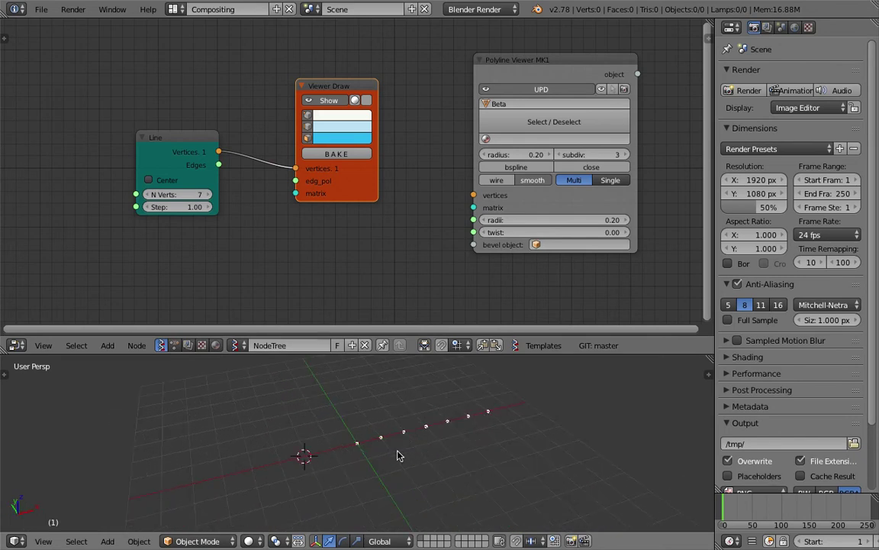
- Move the Viewer Draw node up and connect the Line's Vertices output to the Polyline Viewer MK1 vertices input
scroll(266, 165, "up", 1)
mouse_move(209, 165)
left_mouse_down()
mouse_move(226, 179)
mouse_move(290, 174)
mouse_move(325, 181)
mouse_move(337, 131)
left_mouse_up()
left_click_drag(209, 151, 486, 197)
- Select the generated polyline tube in the 3D view and show its curve data settings in a widened properties editor
scroll(488, 416, "up", 5)
middle_click_drag(478, 429, 395, 436, "shift")
scroll(395, 435, "up", 4)
mouse_move(277, 462)
middle_mouse_down()
mouse_move(365, 423)
mouse_move(416, 428)
mouse_move(277, 452)
middle_mouse_up()
right_click(277, 452)
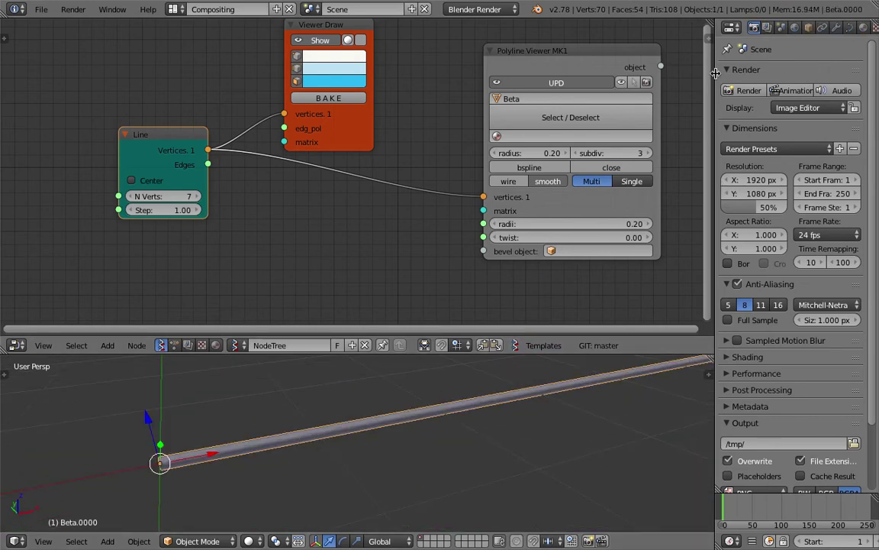
left_click_drag(716, 74, 626, 79)
left_click(759, 28)
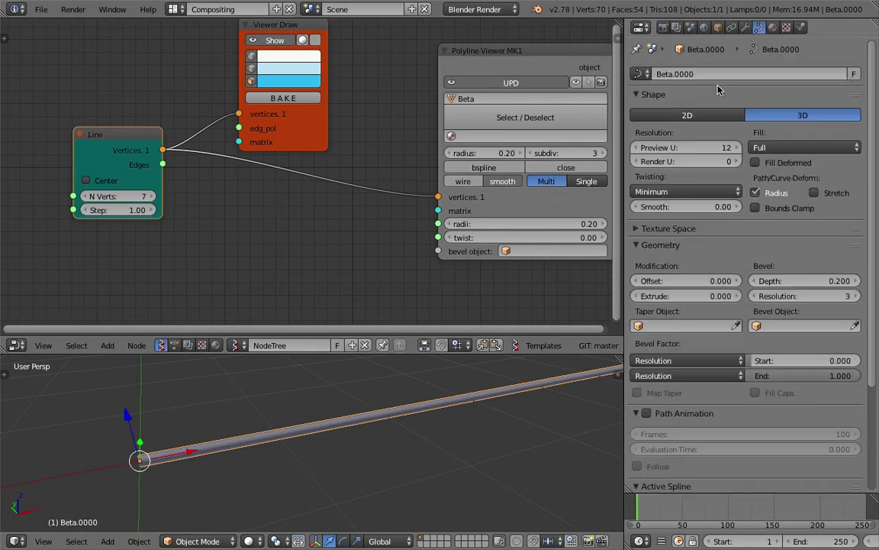
- Narrow the properties editor and enlarge the 3D view so the whole tube can be seen
left_click_drag(625, 109, 723, 114)
scroll(381, 430, "down", 4)
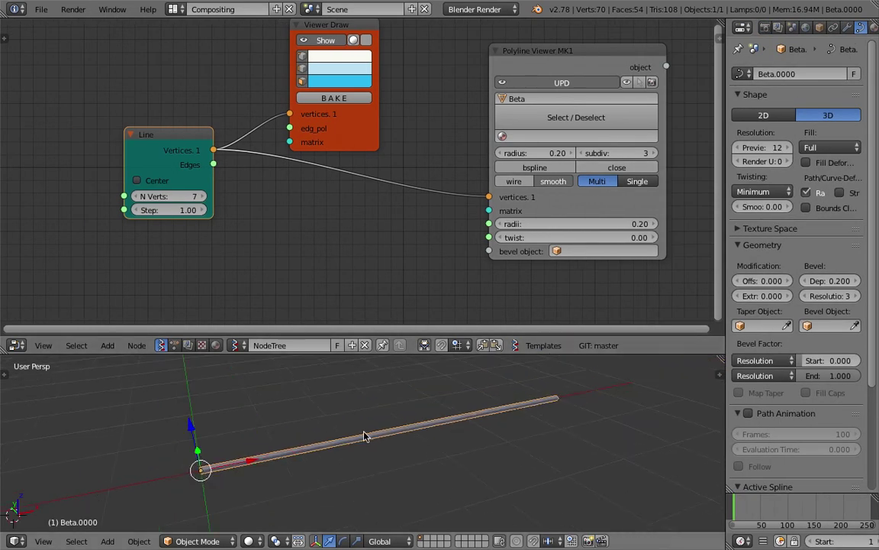
middle_click_drag(399, 426, 385, 440)
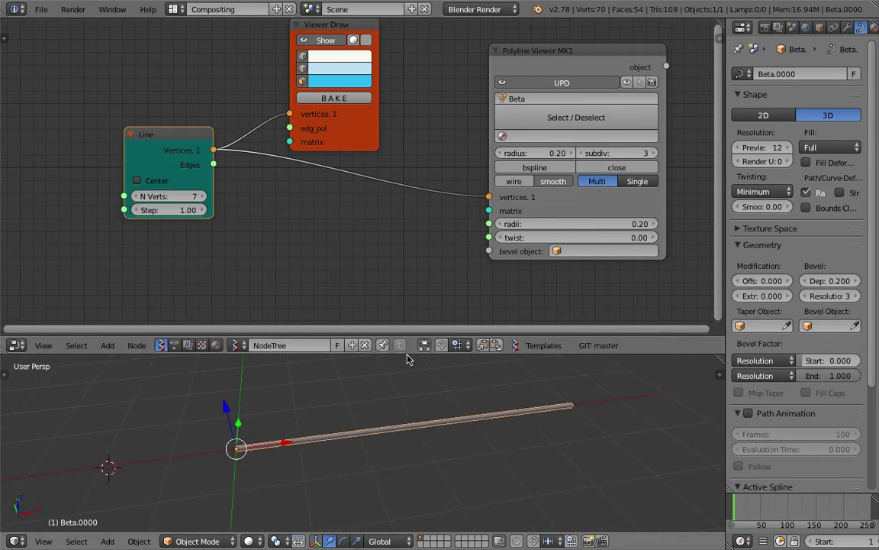
left_click_drag(407, 353, 401, 260)
left_click_drag(498, 261, 499, 286)
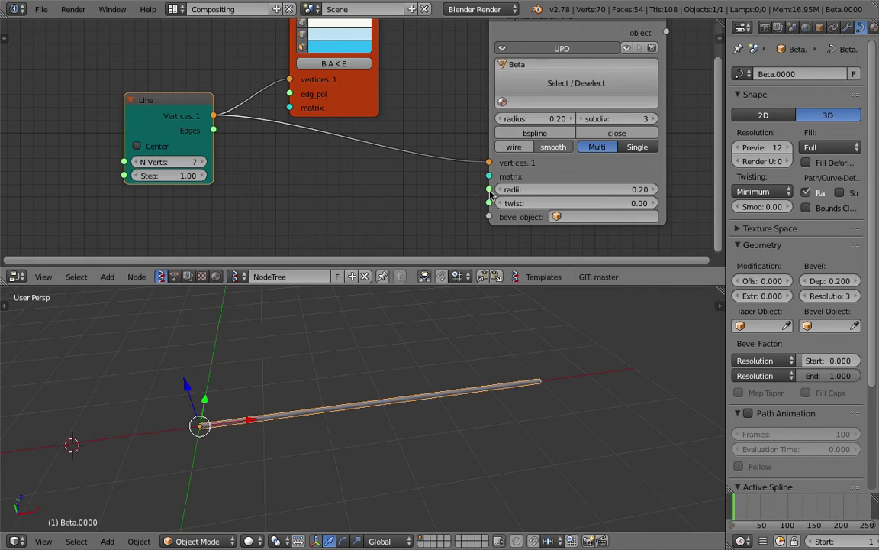
- Shift the Polyline Viewer MK1 node slightly and set its radii to 1.22 and its twist to 0.69
left_click_drag(595, 171, 566, 166)
scroll(556, 169, "up", 2)
left_click_drag(483, 177, 426, 190)
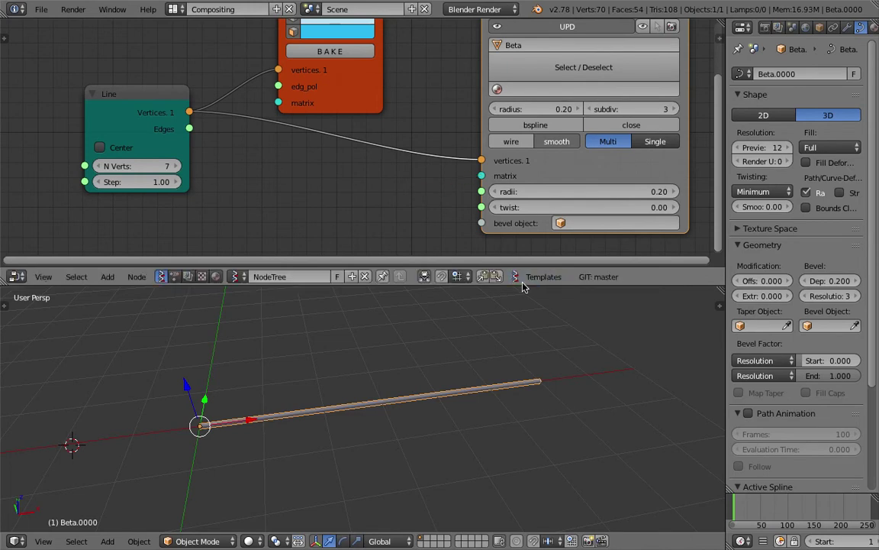
left_click_drag(524, 286, 529, 317)
left_click(653, 397)
left_click_drag(639, 207, 720, 206)
left_click_drag(635, 223, 715, 223)
left_click_drag(516, 223, 687, 224)
middle_click_drag(324, 493, 373, 486)
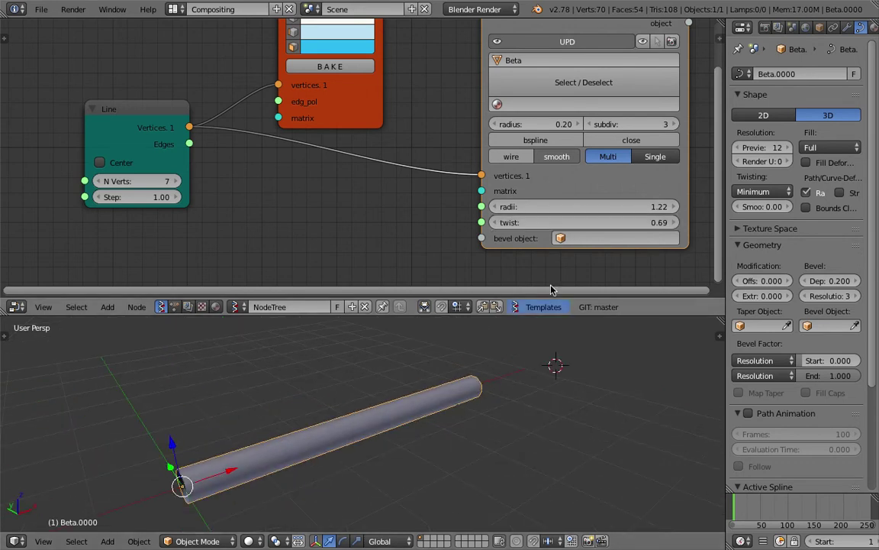
- Reposition the Polyline Viewer MK1 node in an enlarged node editor and set its radii to 1.28
key("g")
left_click_drag(550, 219, 550, 220)
left_click_drag(563, 186, 603, 185)
left_click_drag(561, 315, 561, 342)
scroll(468, 203, "down", 3)
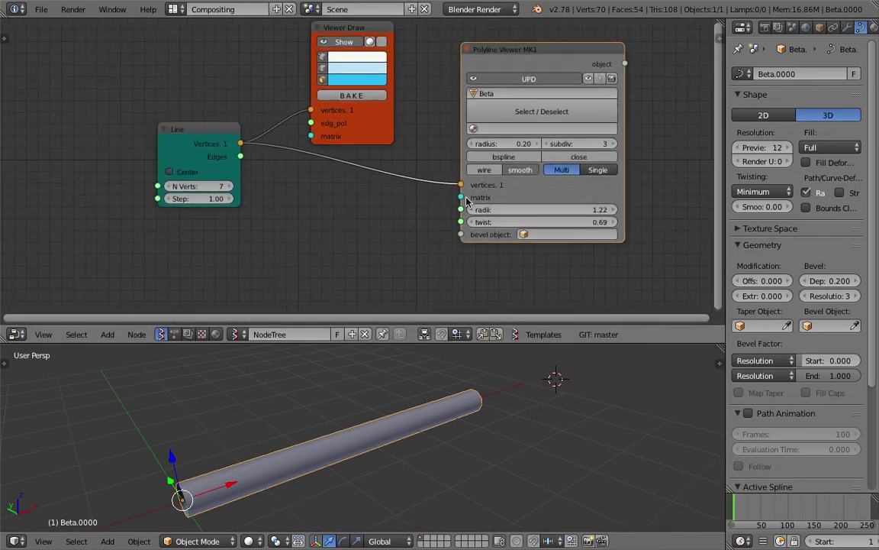
scroll(488, 210, "up", 2)
left_click_drag(544, 217, 549, 217)
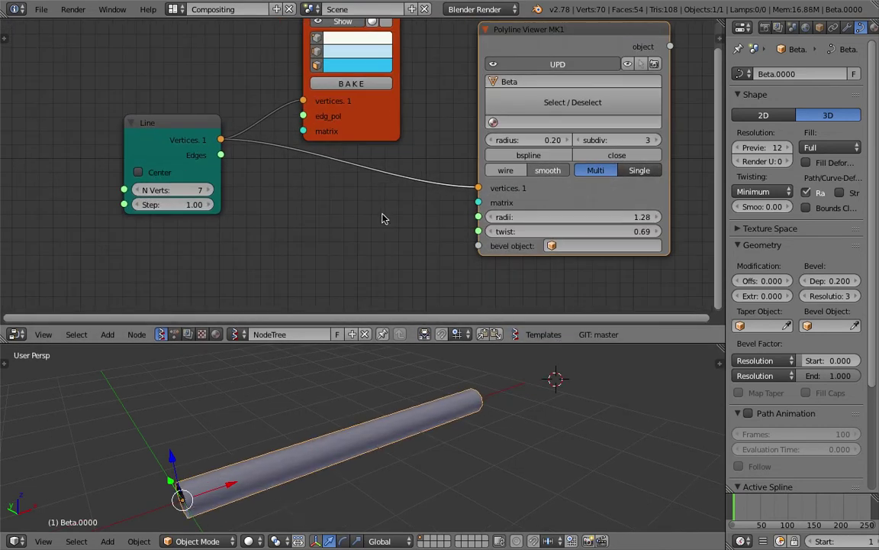
- Set the Line node's N Verts to 10 and move the node further left, away from the viewer nodes
middle_click_drag(248, 179, 260, 166)
left_click_drag(176, 130, 72, 135)
middle_click_drag(169, 149, 222, 98)
left_click_drag(171, 132, 190, 131)
middle_click_drag(271, 173, 250, 177)
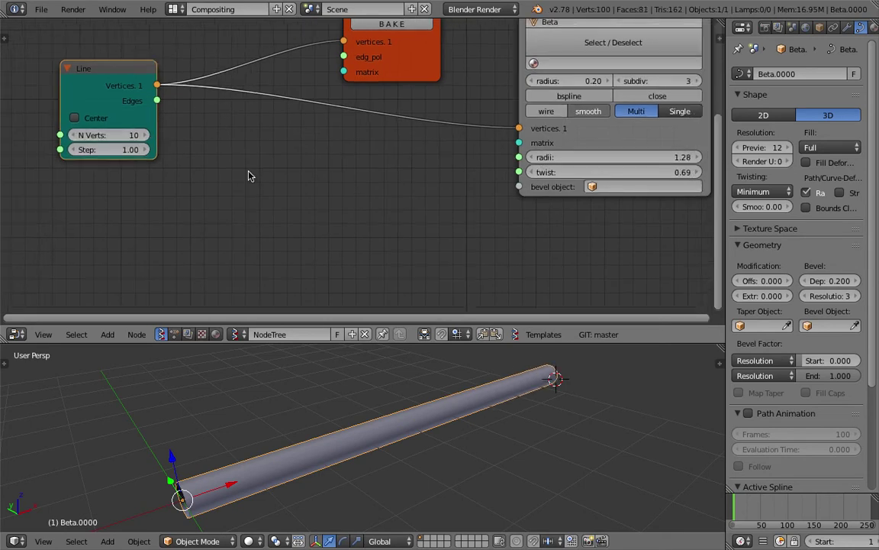
scroll(250, 176, "down", 1)
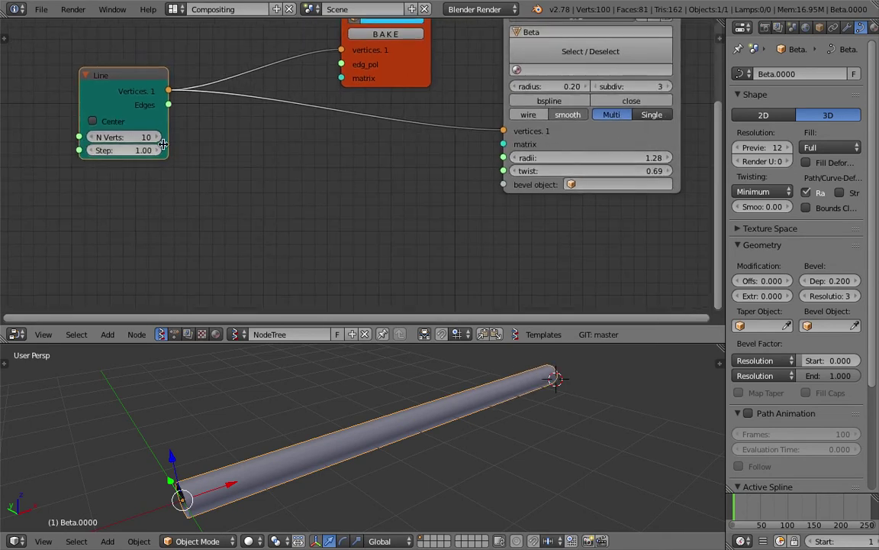
left_click_drag(132, 82, 103, 68)
middle_click_drag(168, 88, 170, 138)
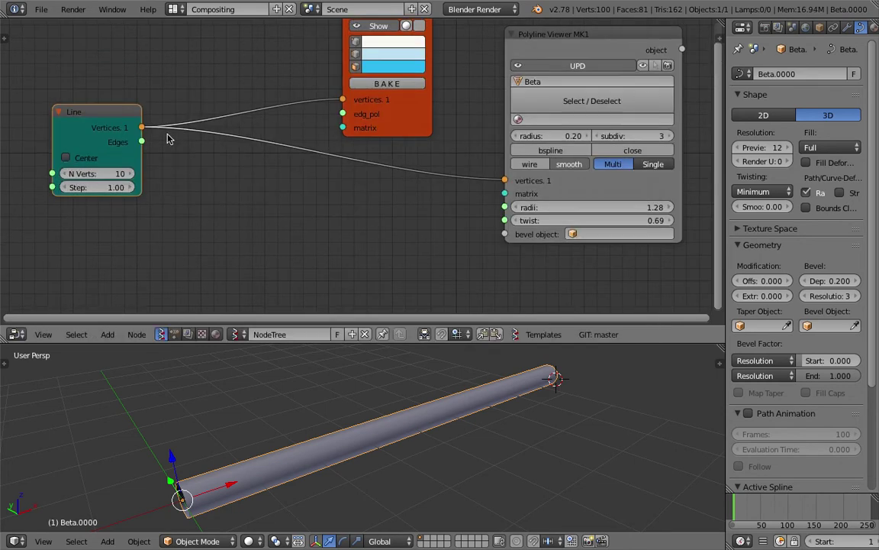
- Add a Random Num Gen node in the empty area between the Line and Polyline Viewer MK1 nodes
middle_click_drag(354, 182, 362, 135)
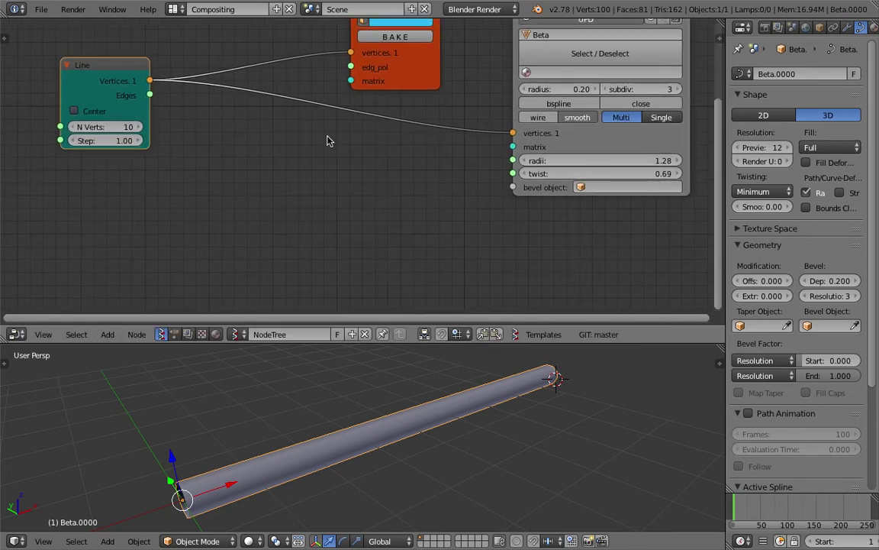
key("shift+a")
left_click(331, 137)
type("random")
key("Down")
key("Down")
key("Down")
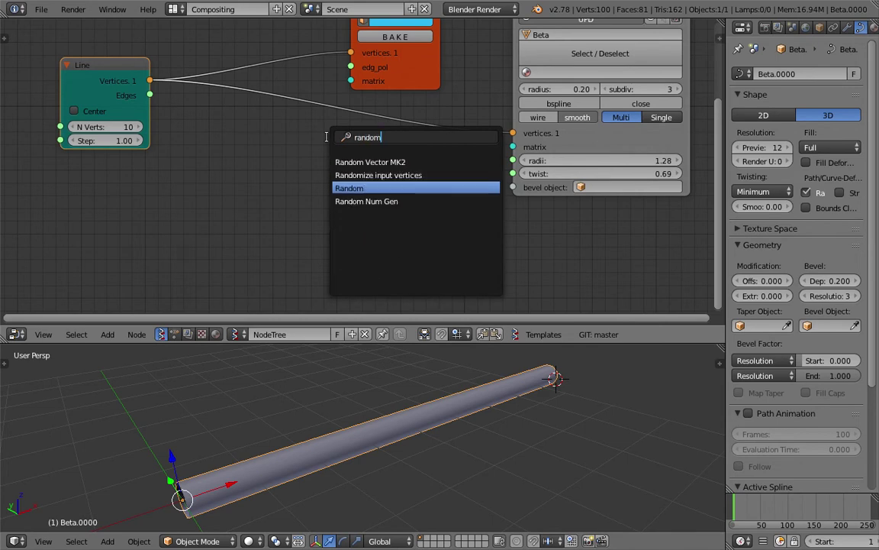
key("Return")
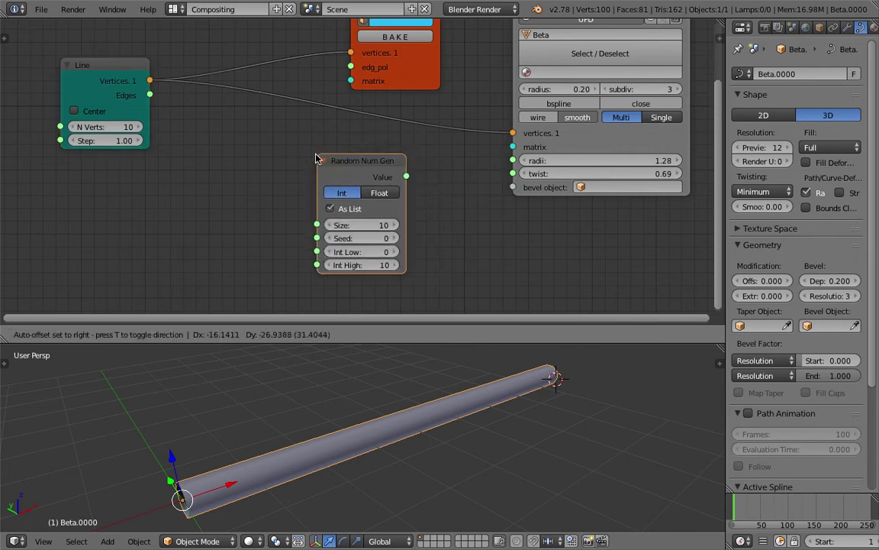
left_click(315, 157)
- Connect the Random Num Gen's Value output to the Polyline Viewer MK1 radii input and view the tube from the side
middle_click_drag(330, 162, 341, 156)
left_click_drag(394, 163, 524, 153)
middle_click_drag(522, 357, 484, 368)
scroll(484, 368, "down", 2)
middle_click_drag(498, 419, 456, 417, "shift")
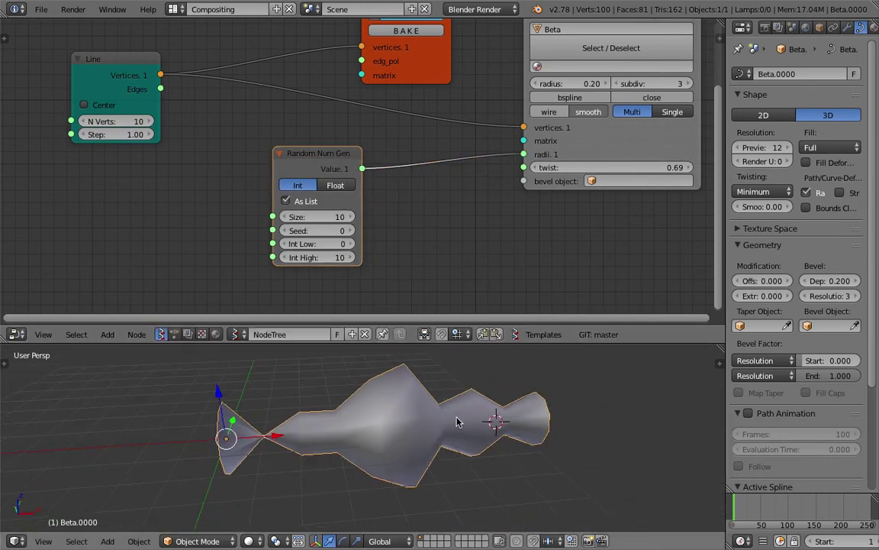
- Widen the Random Num Gen node by extending its left edge
scroll(354, 245, "up", 3)
middle_click_drag(379, 235, 329, 204)
scroll(327, 204, "up", 1)
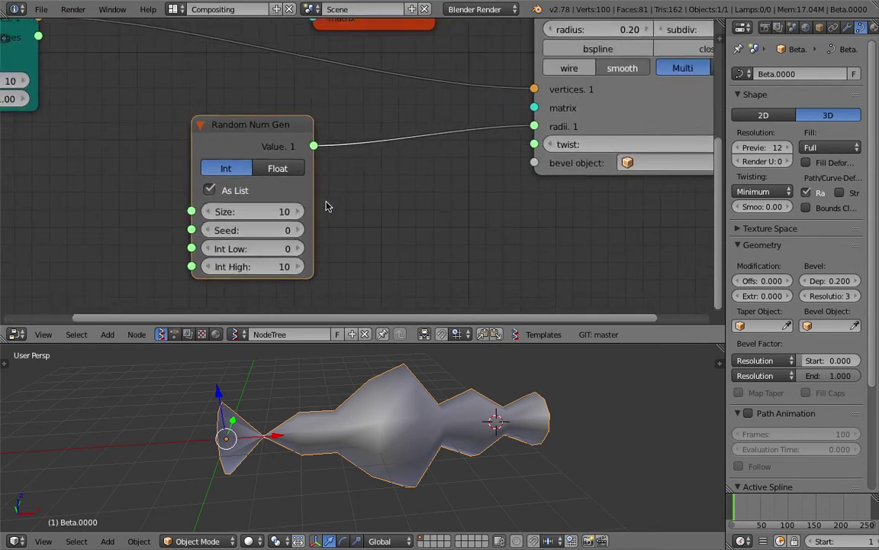
scroll(324, 205, "down", 3)
scroll(261, 142, "up", 1)
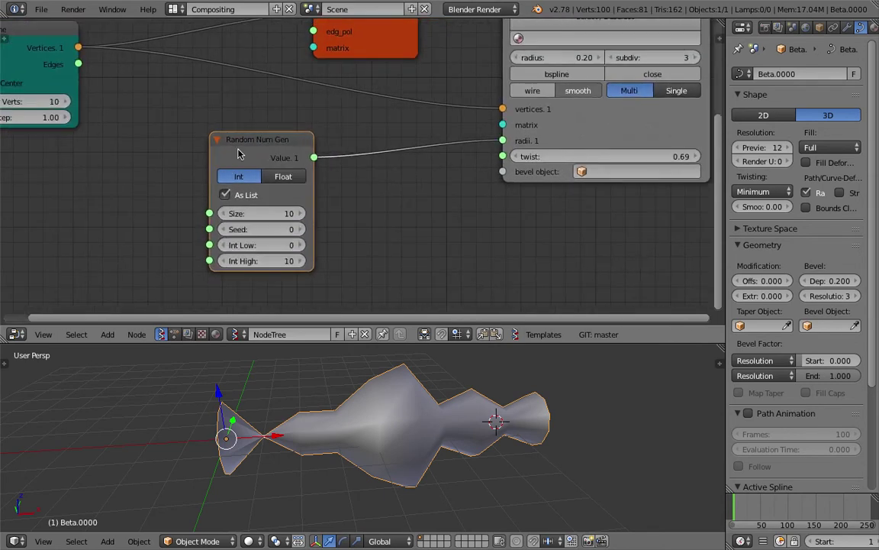
left_click_drag(210, 157, 177, 151)
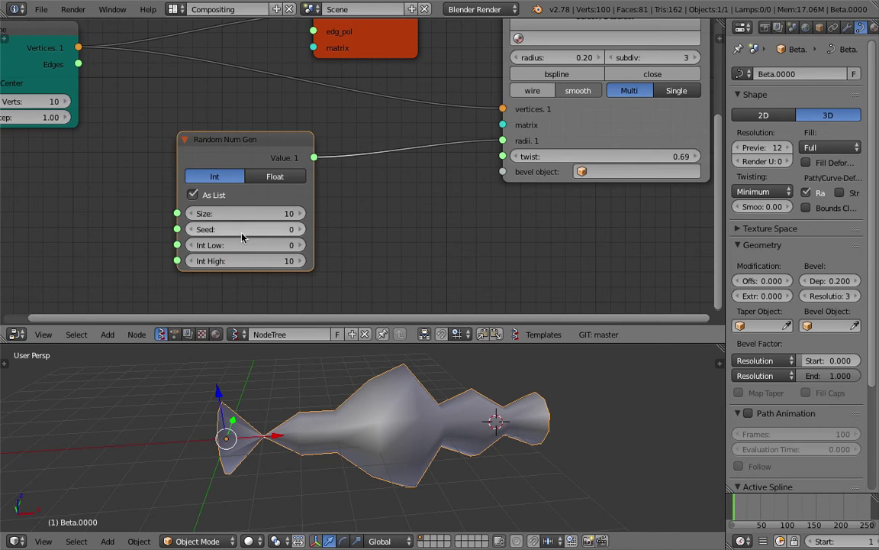
- Set the Random Num Gen's Int Low to 3 and its Seed to 54
left_click(300, 245)
middle_click_drag(369, 428, 395, 432)
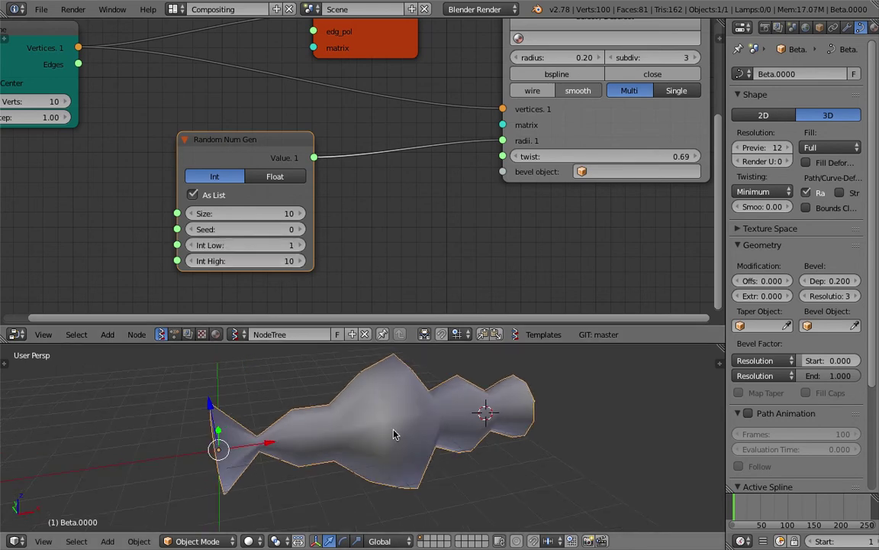
left_click(302, 248)
left_click(302, 248)
middle_click_drag(349, 385, 307, 389)
left_click_drag(272, 230, 315, 229)
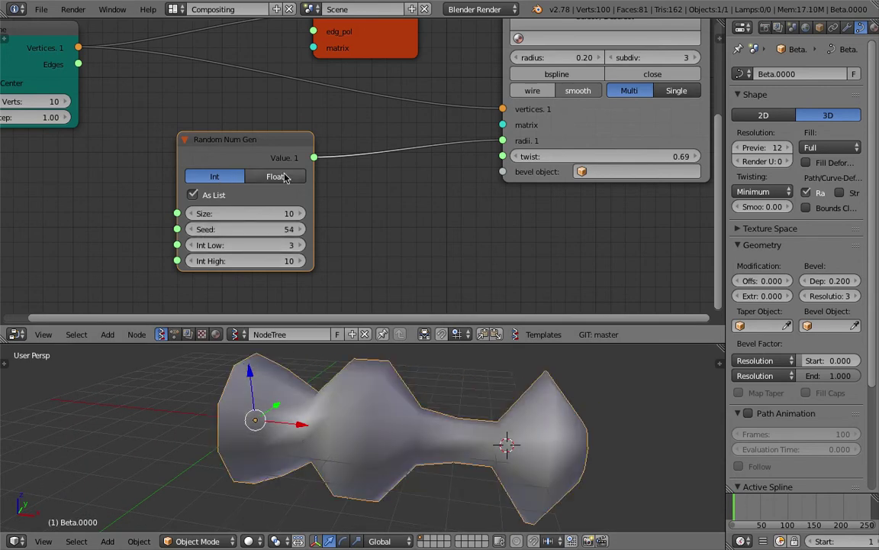
- Switch the Random Num Gen to Float with Float Low 0.39, Float High 4.60 and Seed 67
left_click(282, 178)
mouse_move(268, 245)
left_mouse_down()
mouse_move(307, 245)
mouse_move(305, 261)
mouse_move(336, 261)
mouse_move(252, 245)
left_mouse_up()
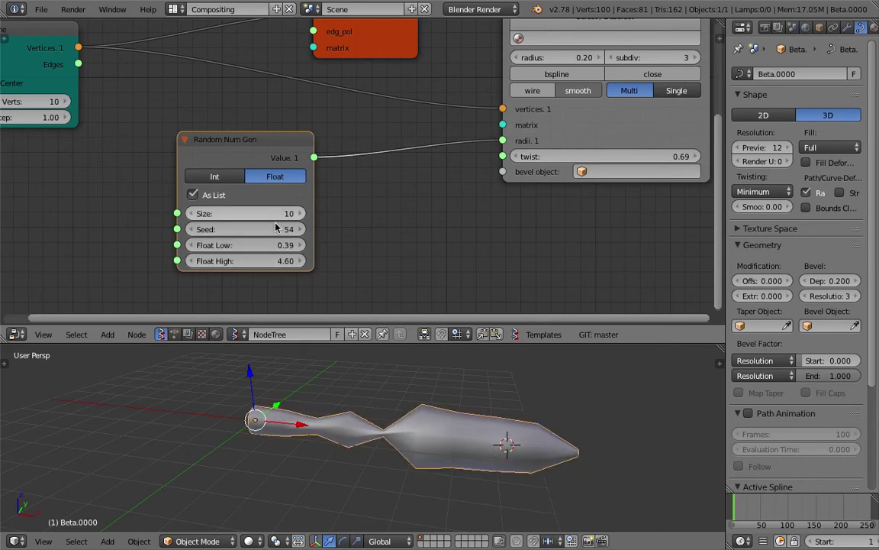
scroll(259, 229, "down", 1)
middle_click_drag(264, 230, 286, 226)
left_click_drag(287, 226, 298, 225)
- Move the Viewer Draw node slightly up and to the right, clear of the other nodes
middle_click_drag(399, 429, 358, 429)
middle_click_drag(440, 439, 480, 492)
scroll(479, 491, "down", 3)
middle_click_drag(202, 184, 385, 181)
scroll(238, 238, "down", 4)
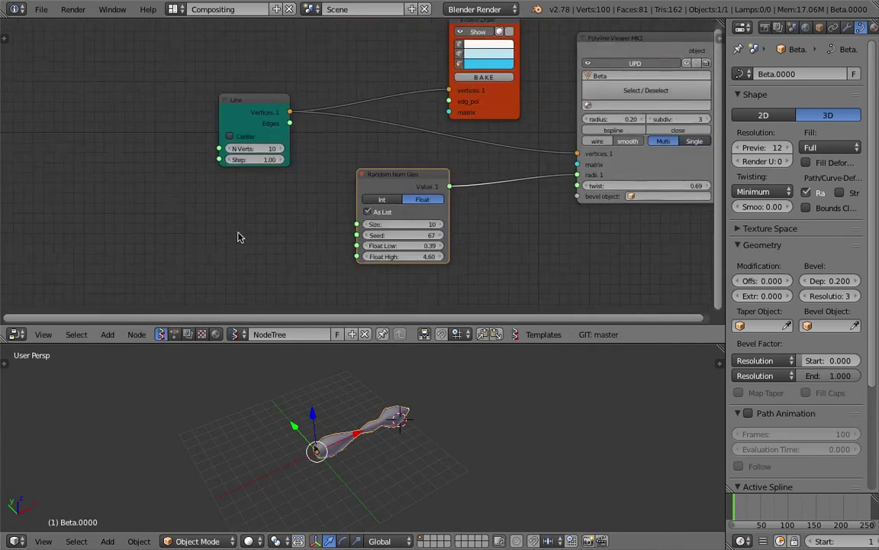
middle_click_drag(473, 139, 436, 171)
left_click_drag(471, 139, 484, 117)
- Add an integer node to the left of the Line node and save the file
middle_click_drag(202, 168, 236, 153)
key("shift+a")
left_click(169, 220)
type("int")
key("Down")
key("Down")
key("Down")
key("Return")
left_click(133, 197)
key("ctrl+s")
left_click(133, 197)
- Connect the integer node to the Line's N Verts and the Random Num Gen's Size, and set its value to 40
scroll(124, 208, "up", 1)
left_click_drag(143, 202, 194, 164)
left_click_drag(118, 213, 217, 220)
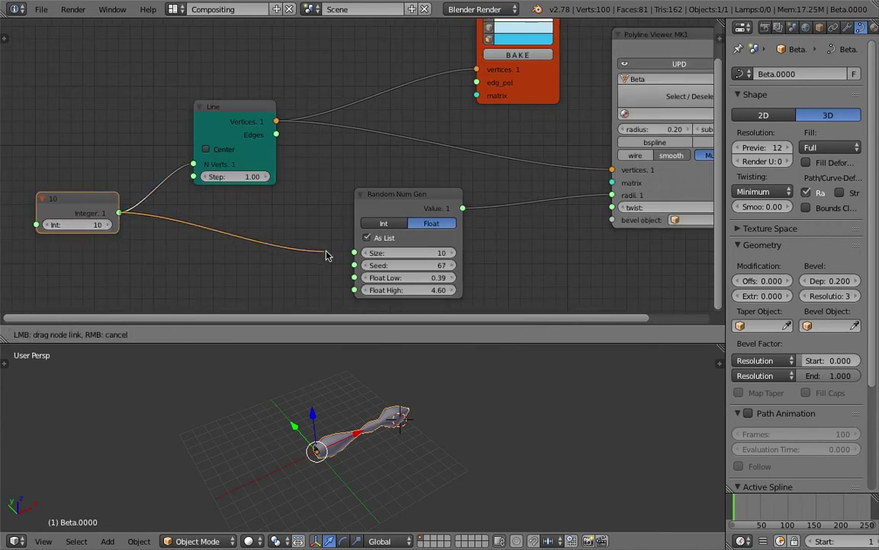
left_click_drag(350, 257, 353, 253)
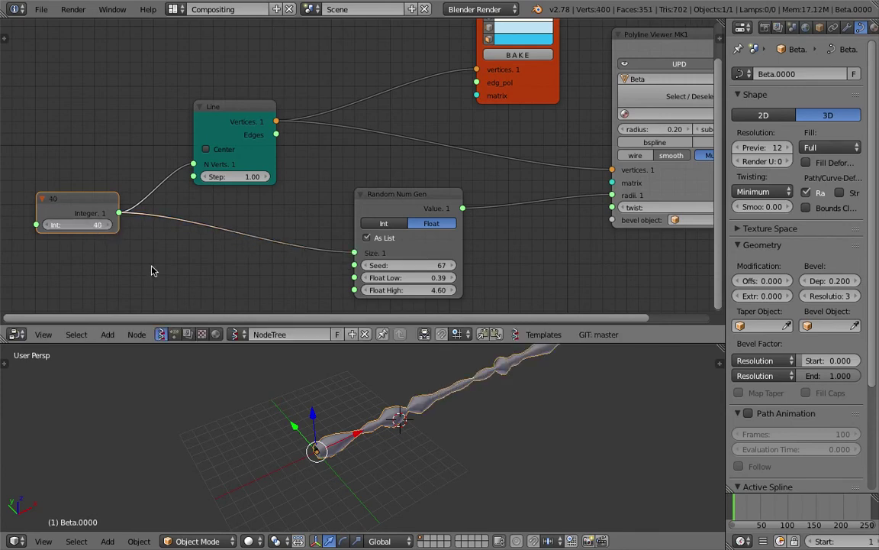
- Raise the integer node's value well above 40 and set the Random Num Gen's Seed to 222
left_click_drag(151, 270, 171, 275)
scroll(361, 443, "down", 4)
middle_click_drag(361, 444, 213, 480, "shift")
left_click_drag(78, 225, 84, 224)
middle_click_drag(351, 446, 424, 296)
left_click_drag(414, 261, 426, 191)
- Set the Polyline Viewer MK1's twist to -5.16
middle_click_drag(483, 202, 368, 205)
left_click_drag(618, 178, 576, 209)
scroll(619, 196, "up", 3)
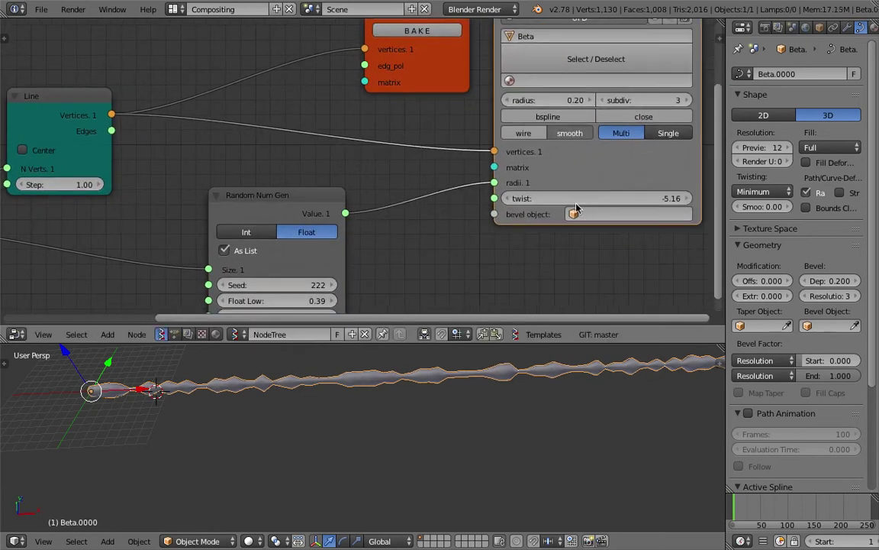
- Move the Polyline Viewer MK1 and Random Num Gen nodes further apart and save the file
left_click_drag(584, 176, 657, 139)
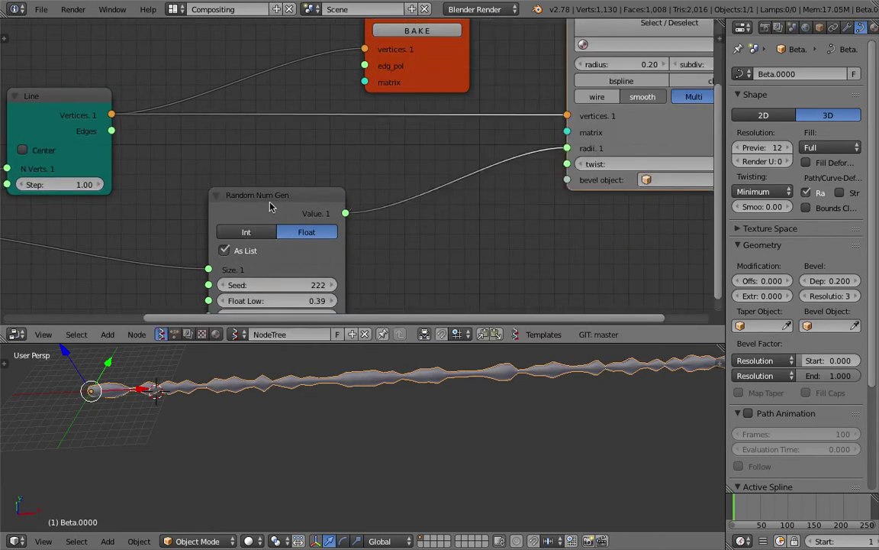
left_click_drag(271, 203, 172, 162)
key("ctrl+s")
left_click(175, 166)
- Narrow the properties editor further and open the object list of the Polyline Viewer MK1's bevel object input
scroll(412, 197, "up", 3)
middle_click_drag(410, 194, 292, 207)
middle_click_drag(379, 217, 404, 226)
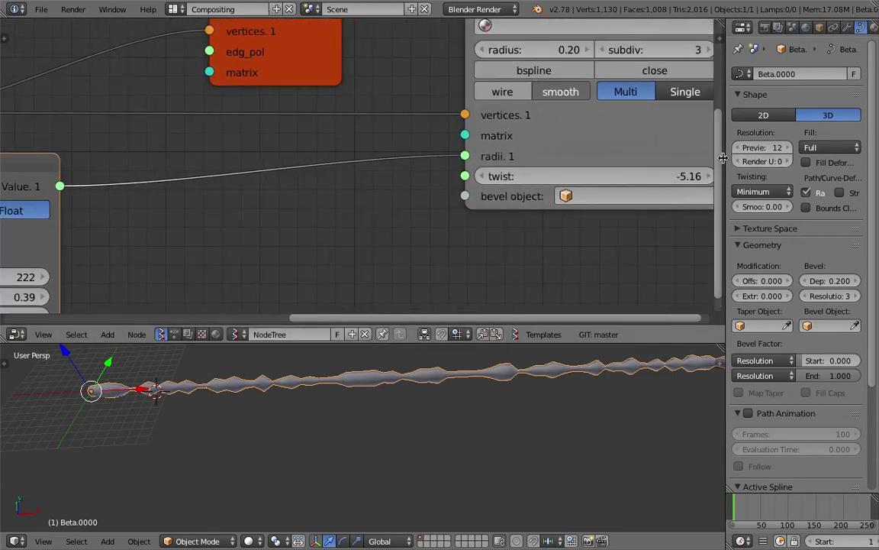
middle_click_drag(653, 174, 653, 176)
mouse_move(730, 195)
left_mouse_down()
mouse_move(809, 197)
mouse_move(728, 199)
left_mouse_up()
middle_click_drag(667, 208, 659, 189)
left_click_drag(726, 184, 778, 189)
middle_click_drag(305, 450, 379, 396)
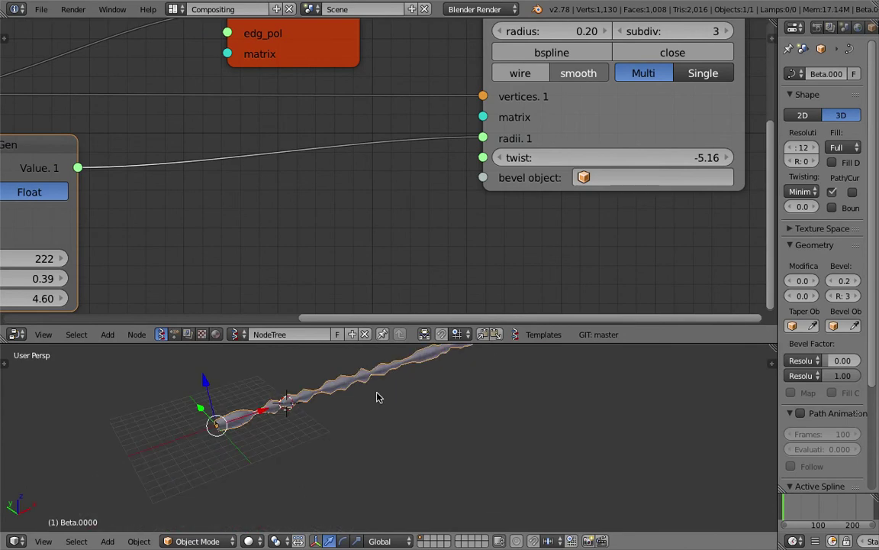
key("shift+a")
left_click(607, 177)
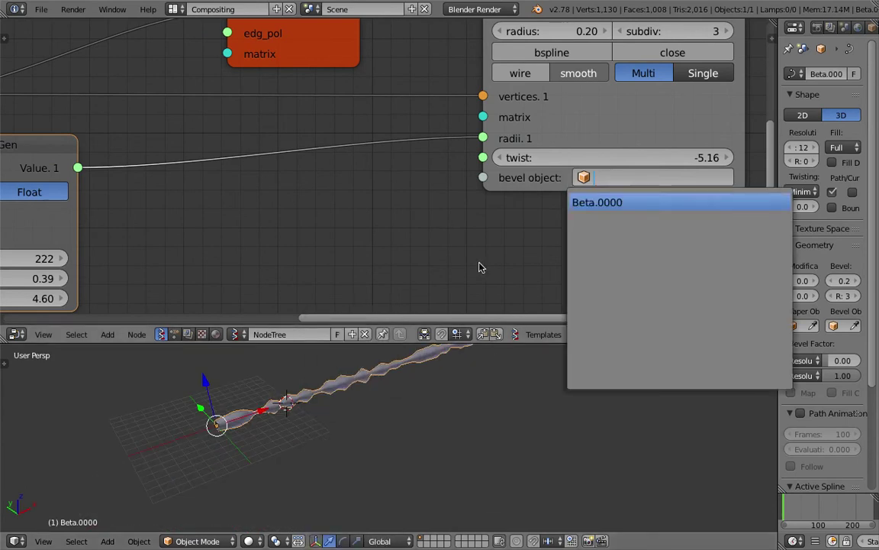
- Add a Bezier curve in the 3D view and move it off to the side of the tube
key("shift+a")
mouse_move(279, 442)
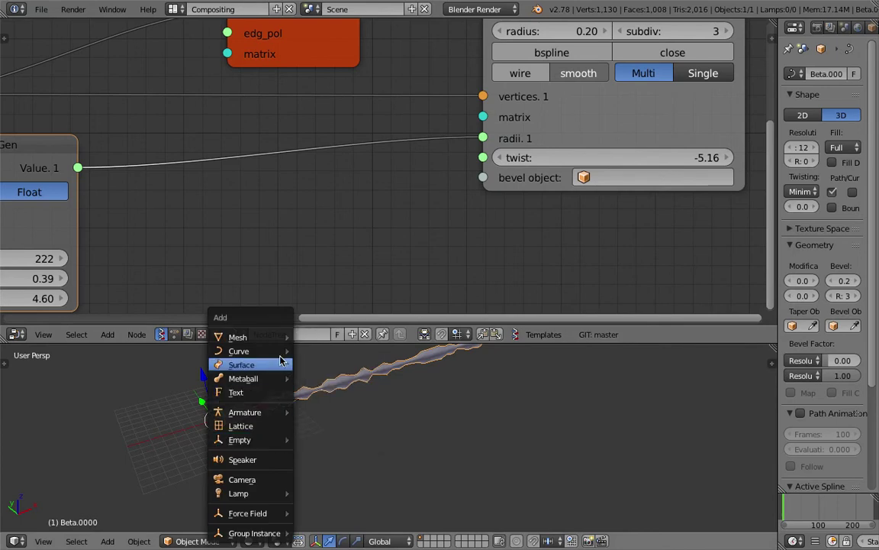
mouse_move(281, 355)
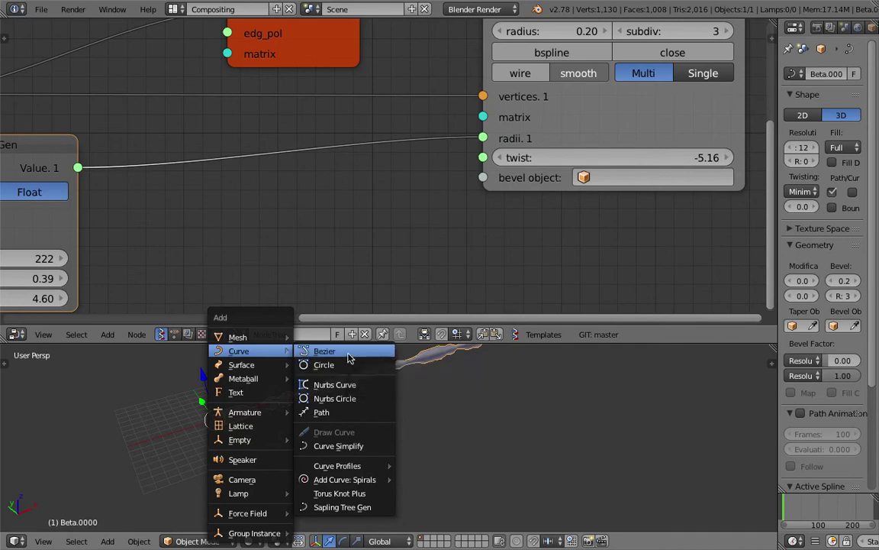
left_click(347, 359)
key("g")
left_click(187, 436)
middle_click_drag(188, 435, 425, 454, "shift")
scroll(468, 448, "up", 7)
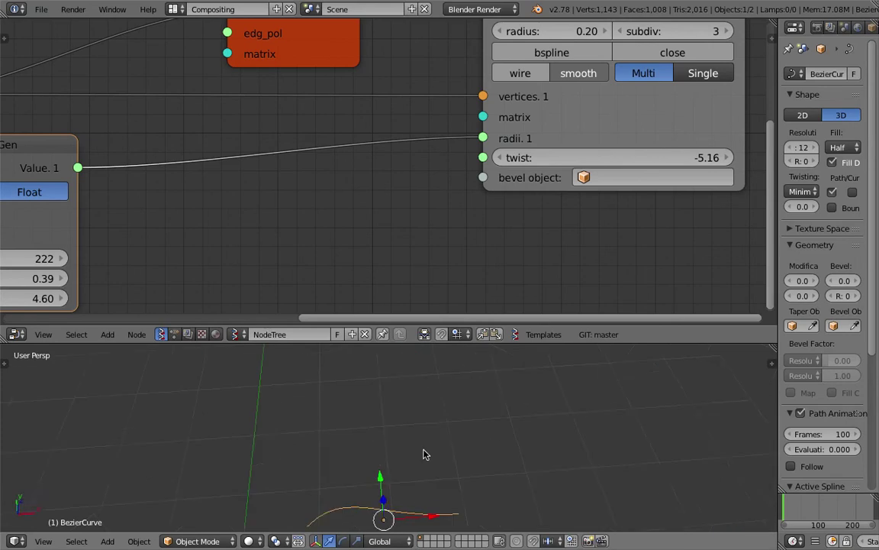
- Set the Polyline Viewer MK1's bevel object to BezierCurve and save the file
middle_click_drag(352, 499, 326, 461)
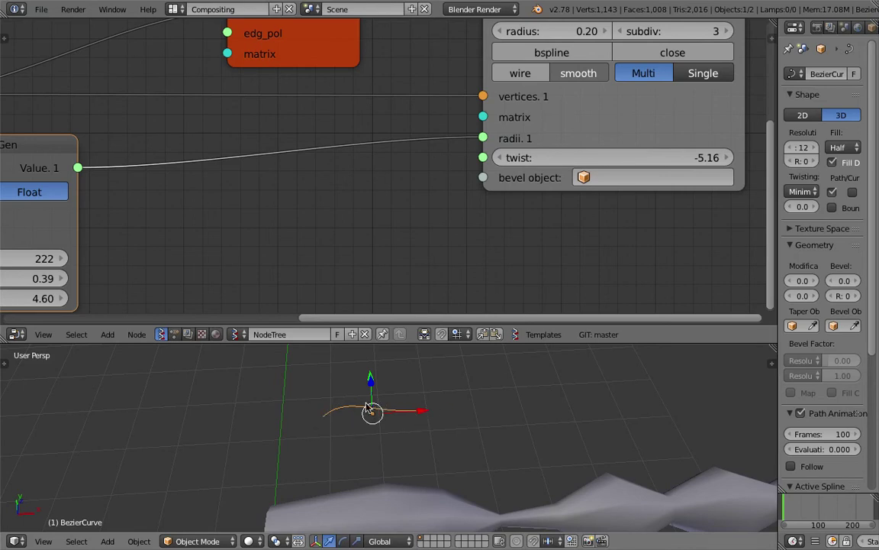
left_click(611, 177)
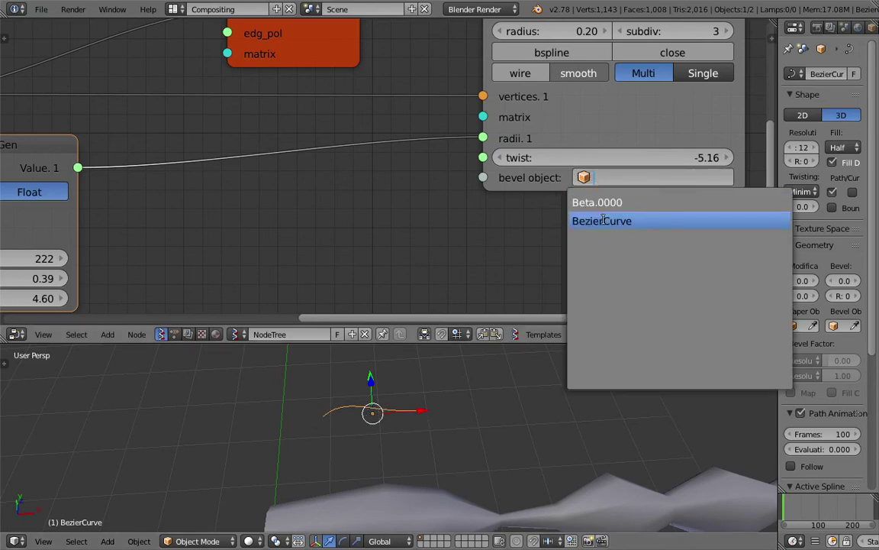
left_click(603, 222)
scroll(512, 436, "down", 9)
middle_click_drag(549, 448, 407, 434, "shift")
scroll(423, 440, "down", 2)
key("ctrl+s")
left_click(437, 440)
- Set the Random Num Gen's Float Low to -0.06 and Float High to 4.48
middle_click_drag(188, 163, 403, 150)
left_click_drag(254, 264, 234, 283)
left_click_drag(242, 146, 356, 141)
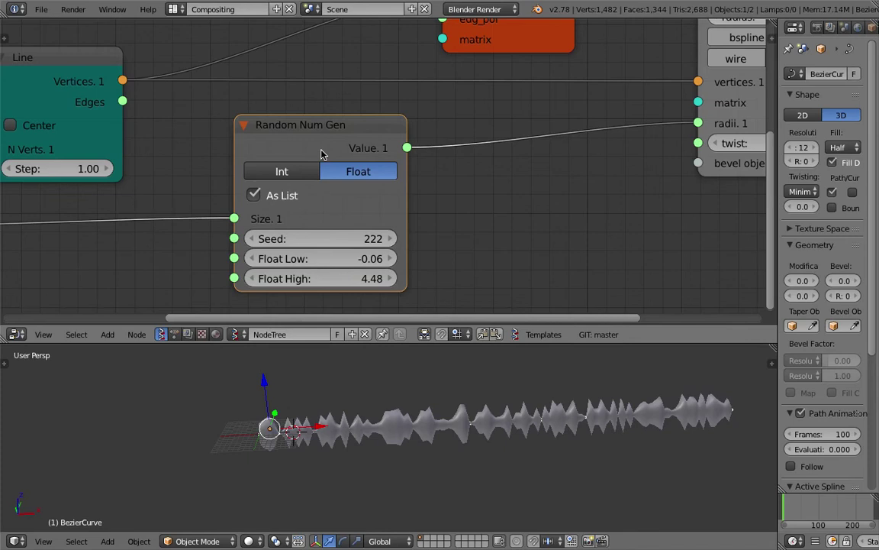
middle_click_drag(371, 416, 369, 421)
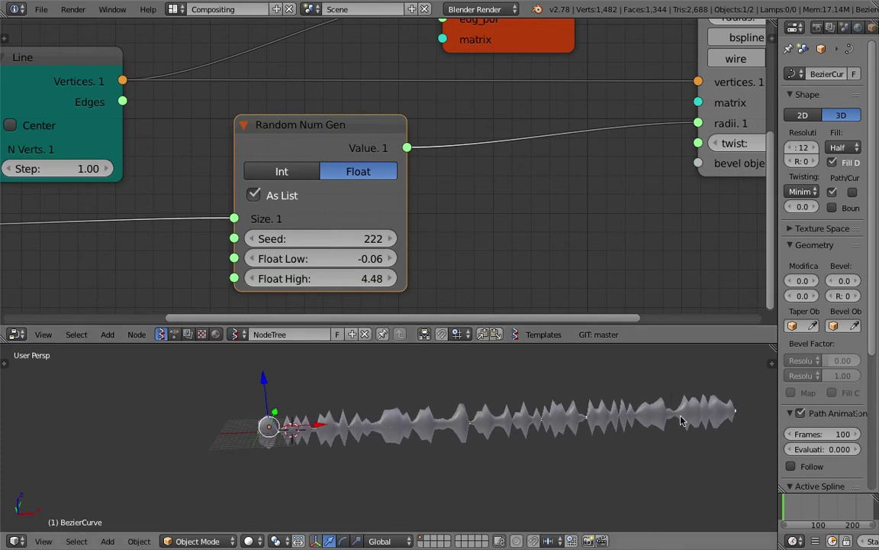
- Add a Vector Noise MK2 node below the Random Num Gen node
scroll(264, 167, "down", 3)
middle_click_drag(264, 165, 264, 154)
scroll(390, 204, "down", 4)
middle_click_drag(441, 265, 454, 196)
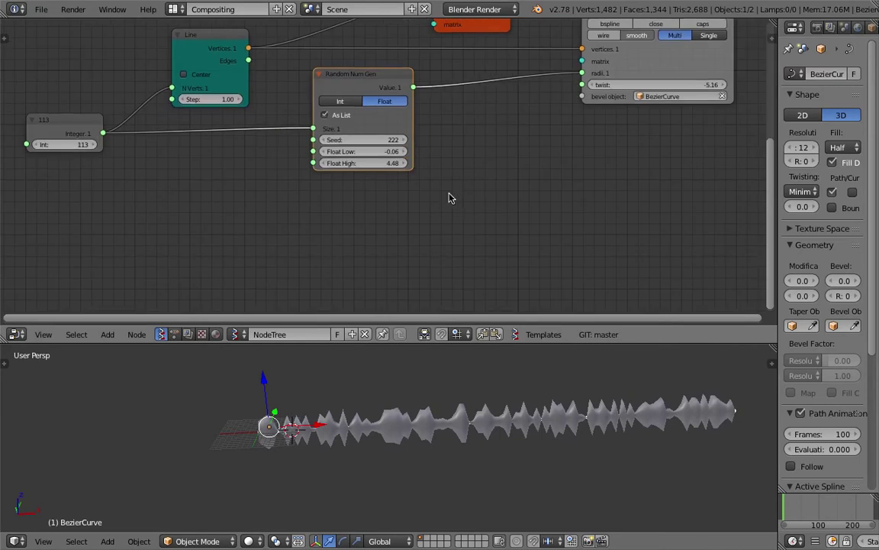
key("shift+a")
left_click(405, 207)
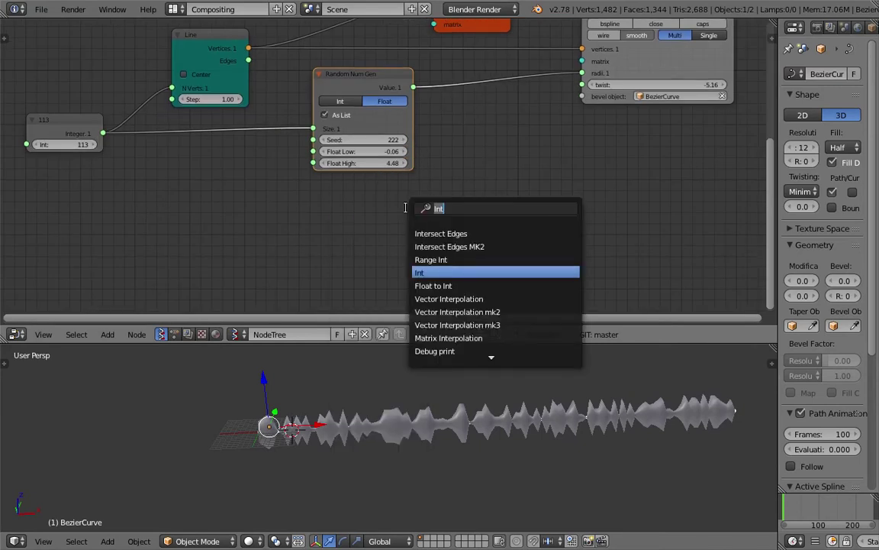
type("vector no")
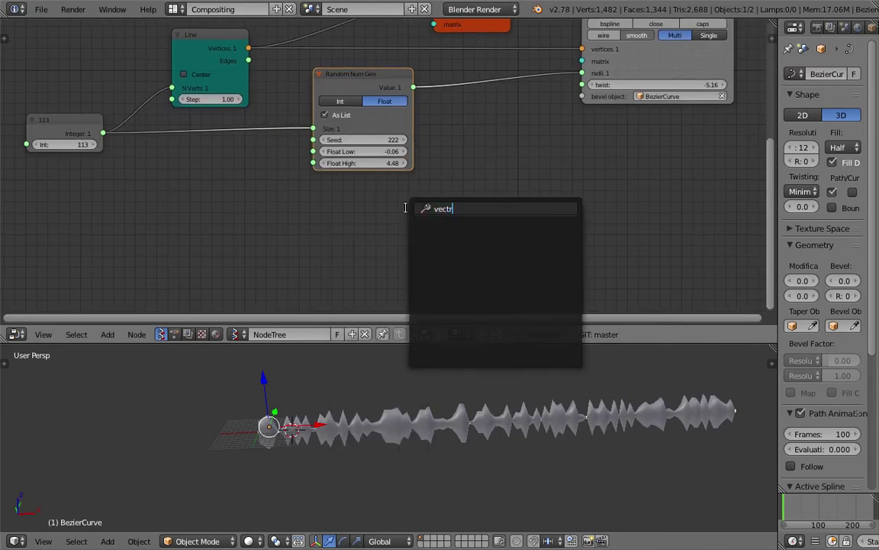
key("Return")
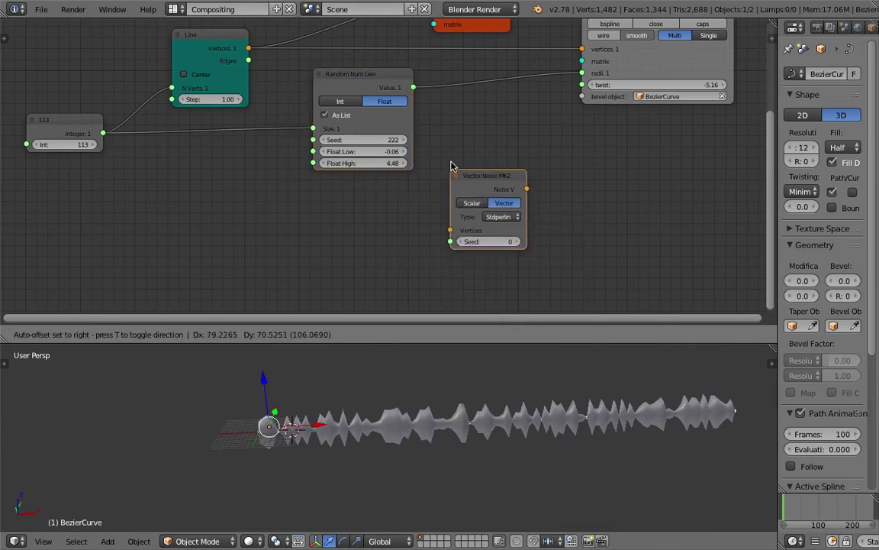
left_click(445, 205)
- Feed the Line's vertices into the Vector Noise MK2, set it to Scalar and link its output to the Polyline Viewer MK1's radii
left_click_drag(210, 89, 366, 219)
left_click_drag(456, 277, 455, 276)
left_click_drag(483, 215, 575, 126)
- Set the Vector Noise MK2's seed to 35 and save the file
scroll(469, 435, "up", 4)
scroll(460, 442, "down", 1)
scroll(463, 442, "up", 3)
middle_click_drag(451, 448, 449, 427)
middle_click_drag(356, 307, 375, 285)
left_click_drag(362, 281, 391, 281)
scroll(507, 431, "down", 4)
middle_click_drag(563, 407, 370, 457)
scroll(547, 450, "down", 2)
key("ctrl+s")
left_click(648, 415)
- Move the Line and integer nodes further left to free up space, and save the file
middle_click_drag(288, 174, 381, 169)
left_click_drag(293, 72, 262, 68)
left_click_drag(183, 143, 138, 150)
key("ctrl+s")
left_click(139, 152)
- Insert a Vector Math MK2 node on the link between the Line's vertices and the Vector Noise MK2
key("shift+a")
type("se MK2")
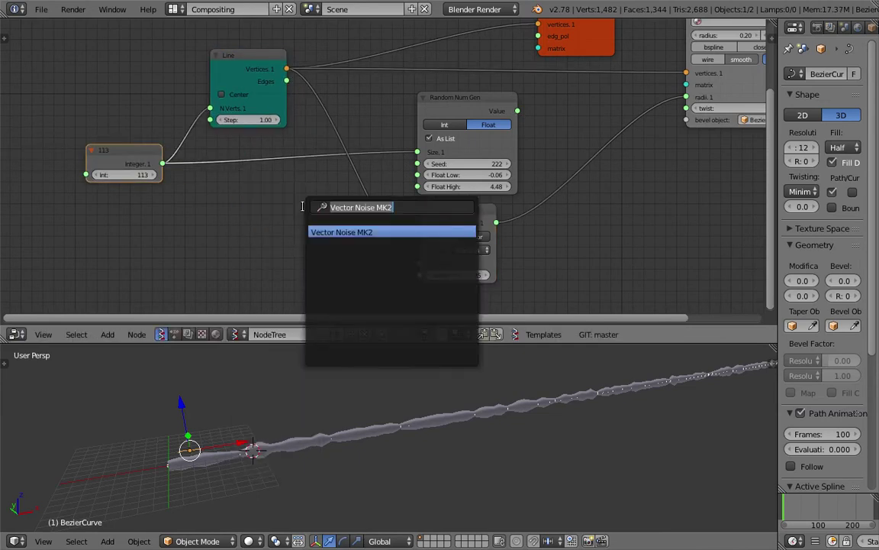
type("vector ")
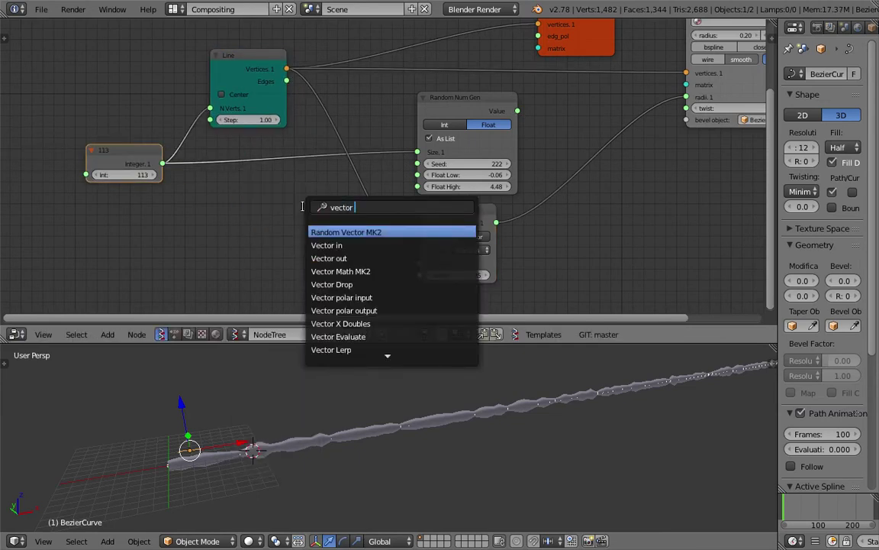
type("m")
key("Down")
key("Return")
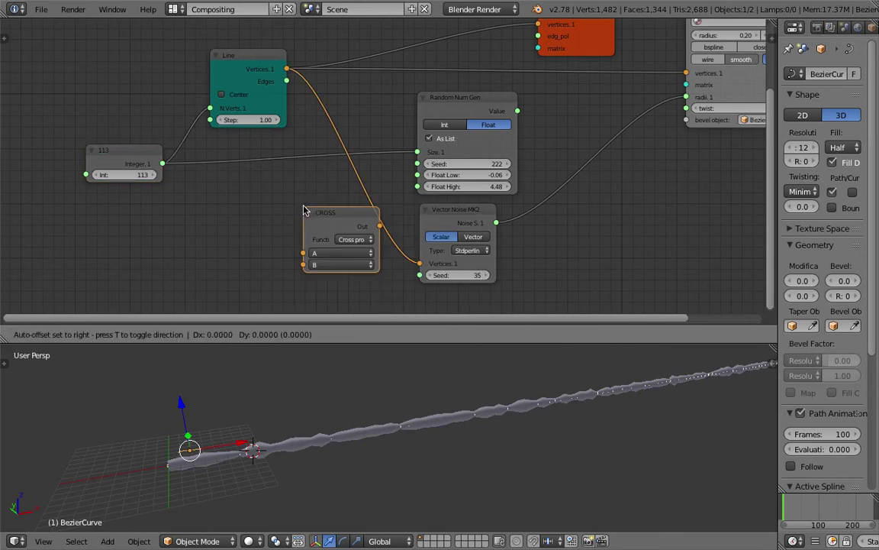
left_click(330, 200)
- Set the Vector Math node's function to Multiply Scalar with an amount of 0.25 and save the file
left_click(381, 229)
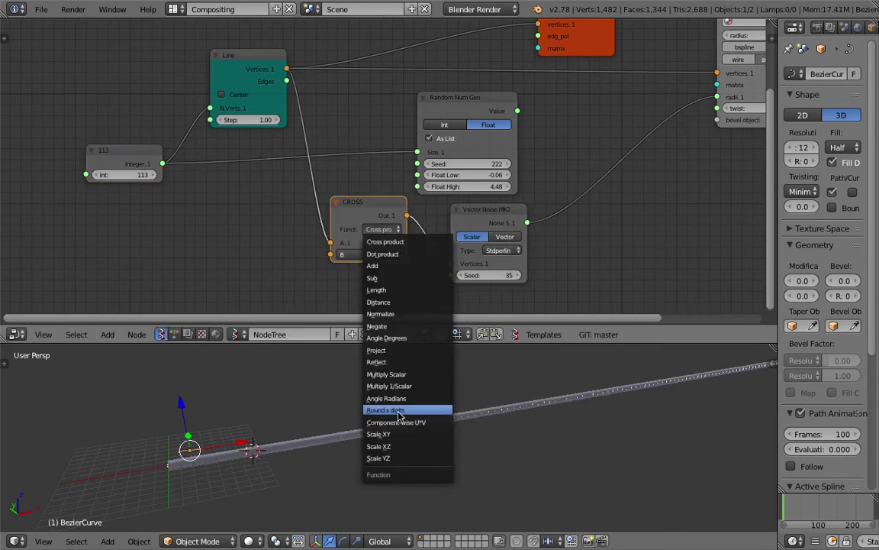
left_click(386, 374)
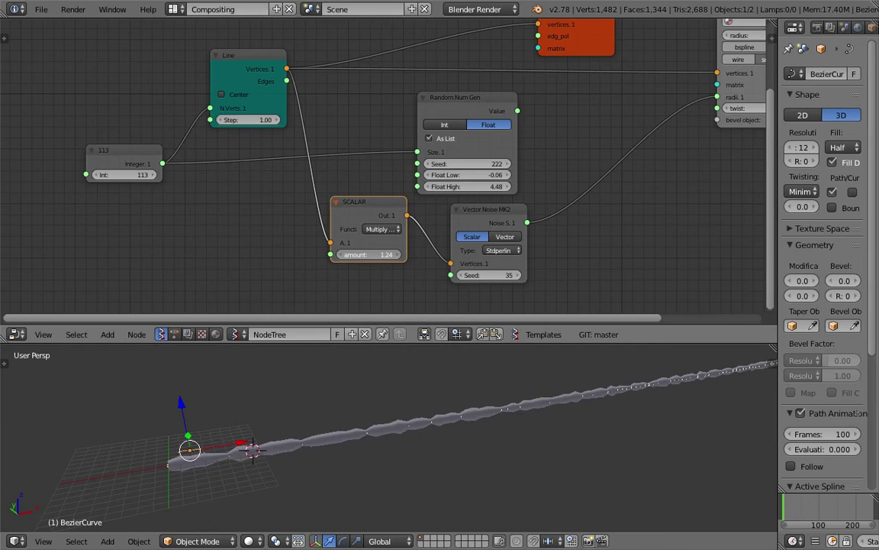
left_click_drag(374, 254, 337, 254)
middle_click_drag(309, 448, 298, 441)
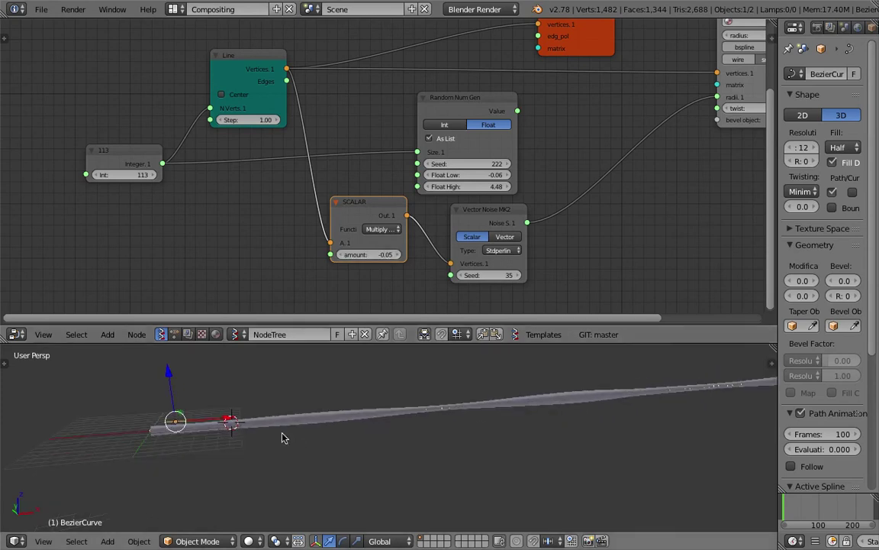
middle_click_drag(476, 418, 464, 424)
scroll(458, 428, "down", 3)
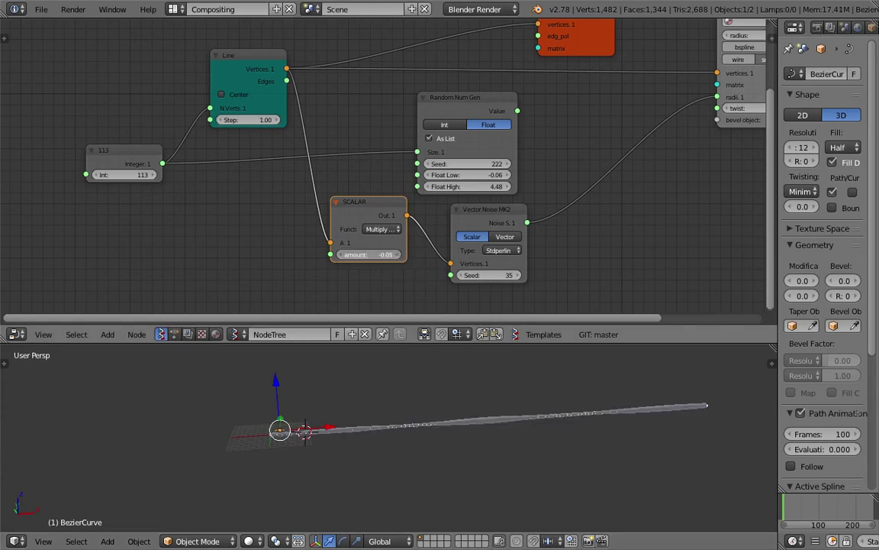
left_click_drag(378, 254, 380, 254)
scroll(428, 411, "up", 5)
key("ctrl+s")
left_click(428, 411)
- Shift the Vector Noise MK2 and Polyline Viewer MK1 nodes slightly to the right for more spacing
left_click_drag(496, 211, 509, 211)
middle_click_drag(493, 203, 357, 202)
left_click_drag(639, 97, 661, 103)
middle_click_drag(399, 416, 334, 441)
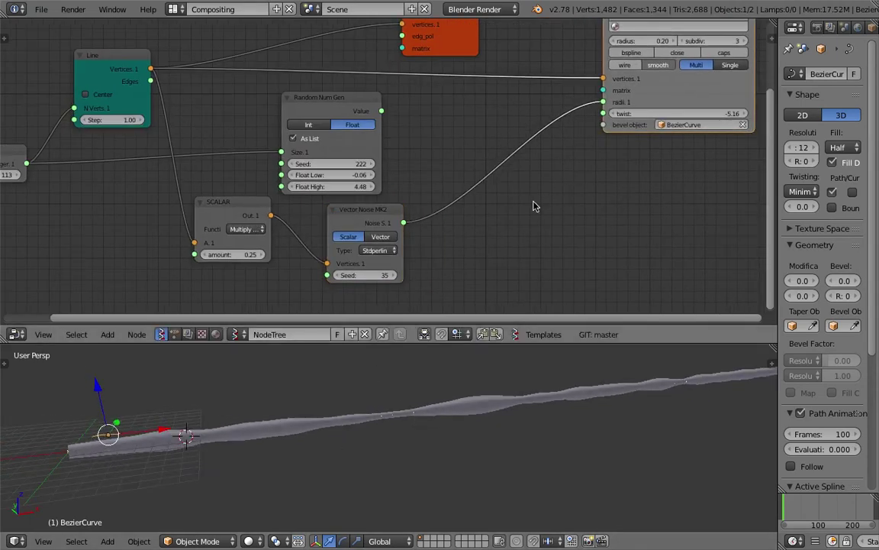
- Add a Math node with the + function and insert it between the Vector Noise MK2's output and the radii input
key("shift+a")
left_click(510, 204)
type("math")
key("Down")
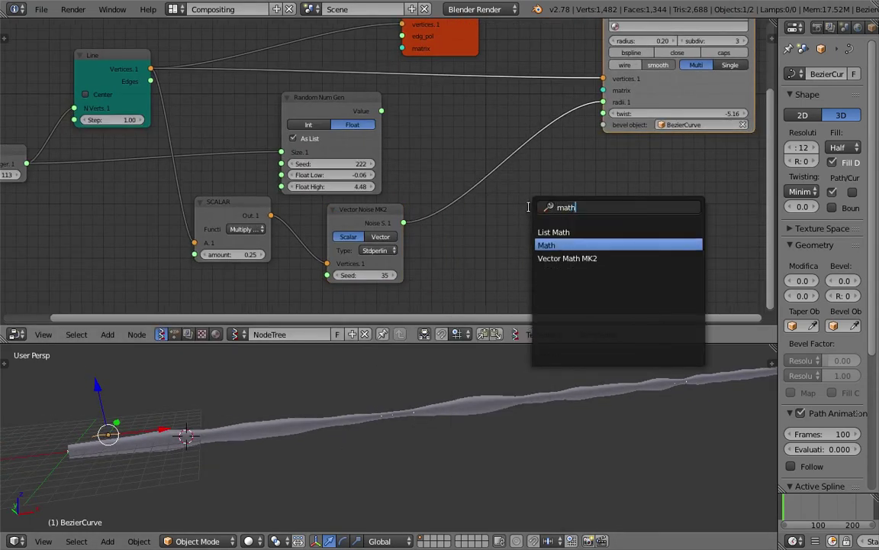
key("Return")
left_click(536, 200)
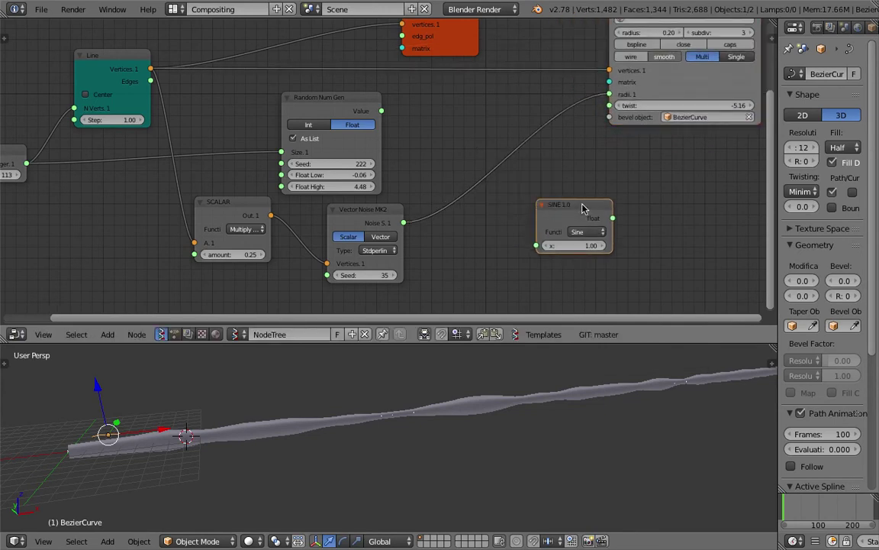
left_click(582, 232)
left_click(646, 78)
left_click_drag(586, 205, 531, 165)
- Set the Math node's y value to 0.2
left_click_drag(528, 215, 481, 215)
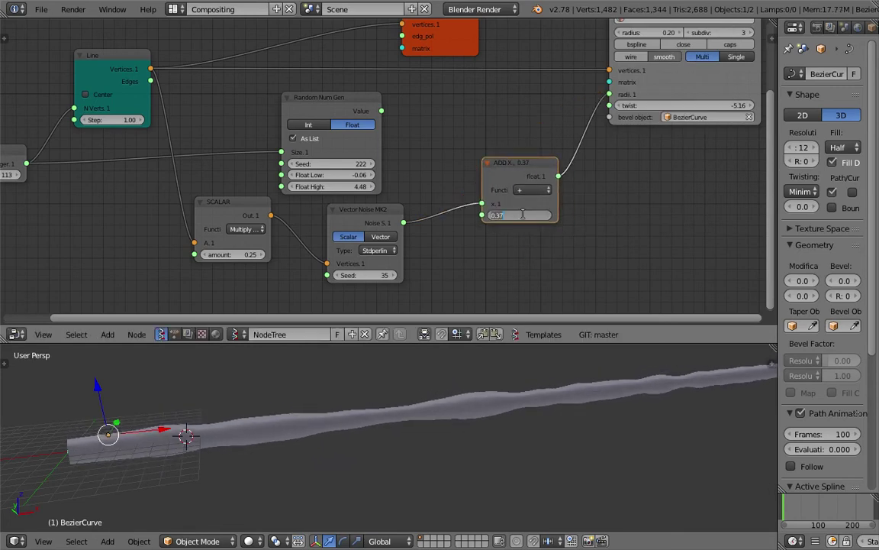
type("0.2")
key("Return")
middle_click_drag(256, 448, 304, 436)
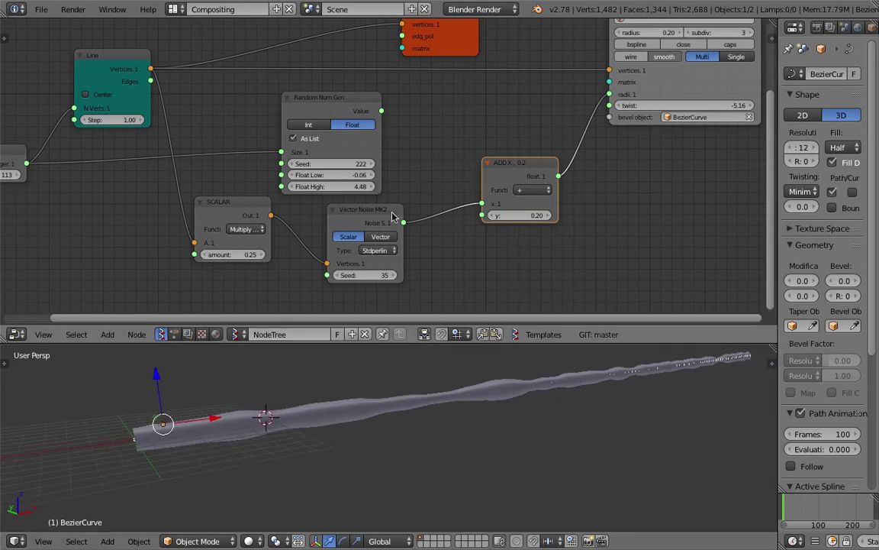
- Attach a Stethoscope node to the Vector Noise MK2's output and examine the noise values
left_click_drag(393, 218, 393, 208)
middle_click_drag(383, 208, 376, 190)
middle_click_drag(444, 237, 436, 219)
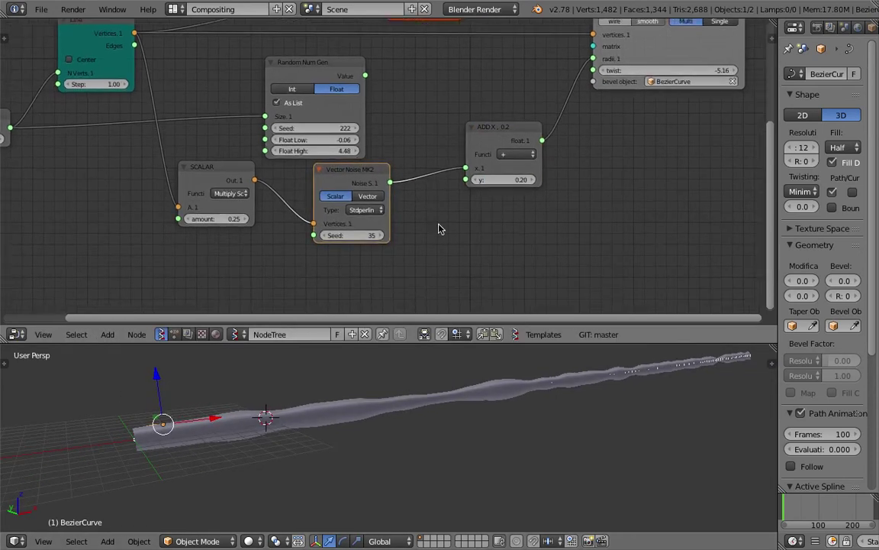
key("shift+a")
left_click(457, 221)
type("ste")
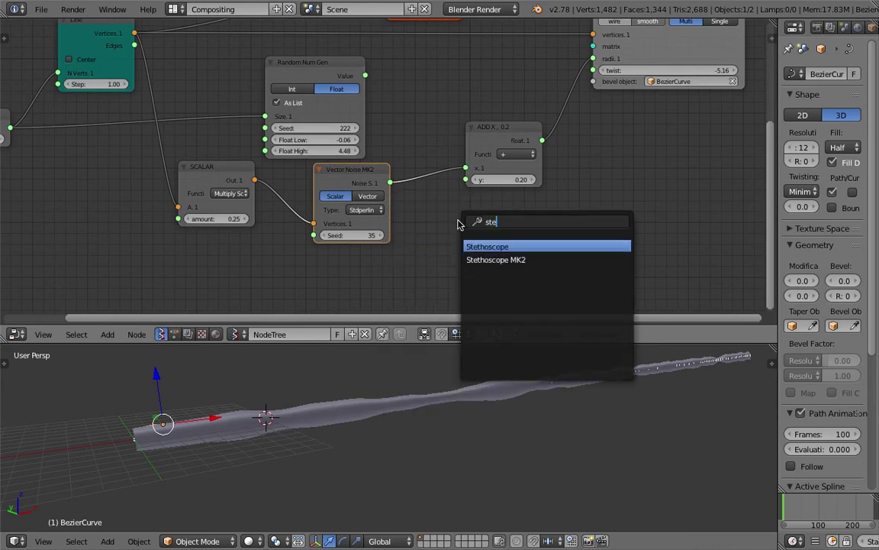
key("Return")
left_click(458, 222)
left_click_drag(395, 186, 460, 255)
middle_click_drag(569, 180, 516, 136)
scroll(517, 155, "up", 3)
scroll(531, 247, "down", 1)
middle_click_drag(550, 261, 571, 257)
scroll(484, 176, "down", 2)
scroll(507, 186, "up", 1)
scroll(571, 257, "down", 2)
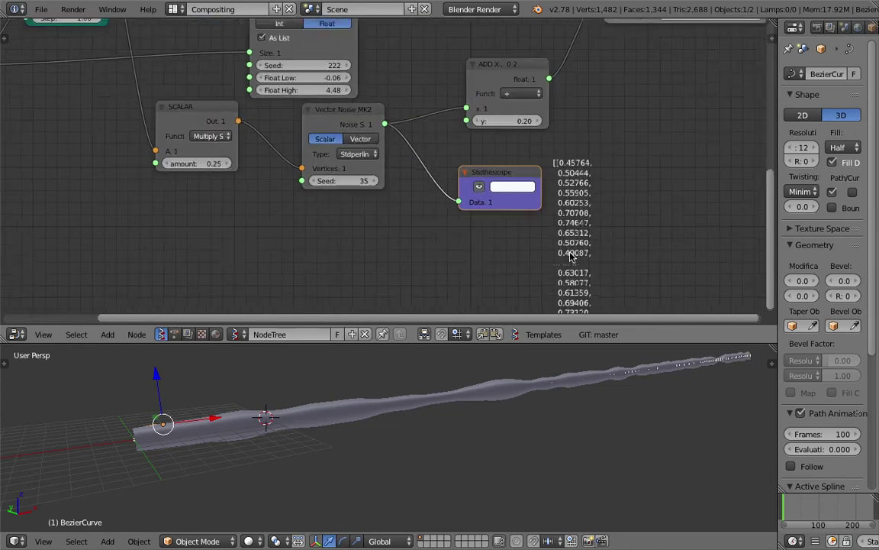
- Delete the Stethoscope node and save the file
key("x")
key("ctrl+s")
left_click(492, 177)
- Set the Math node's y to 0.47, the Vector Noise MK2's seed to 92 and the Multiply Scalar amount to -0.20
middle_click_drag(479, 365, 441, 388)
left_click_drag(498, 125, 403, 162)
left_click_drag(347, 180, 391, 180)
left_click_drag(217, 163, 260, 164)
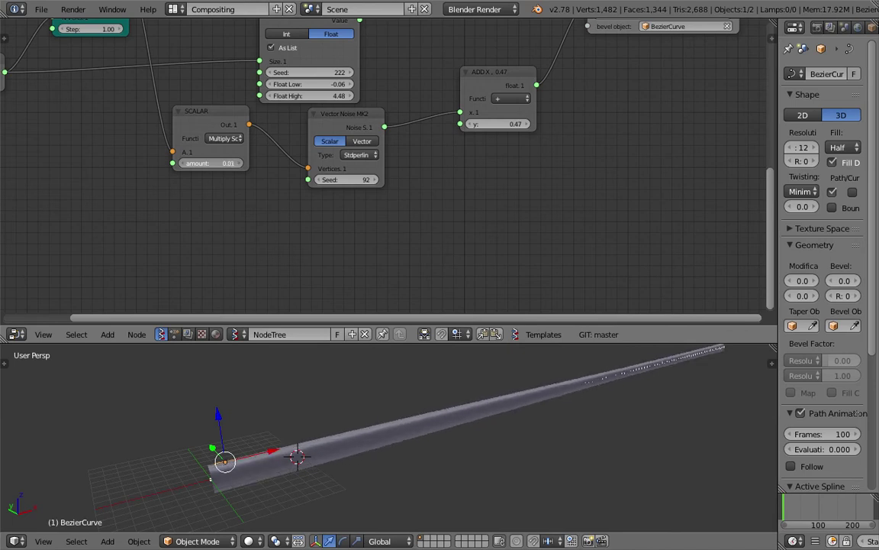
middle_click_drag(299, 451, 404, 433)
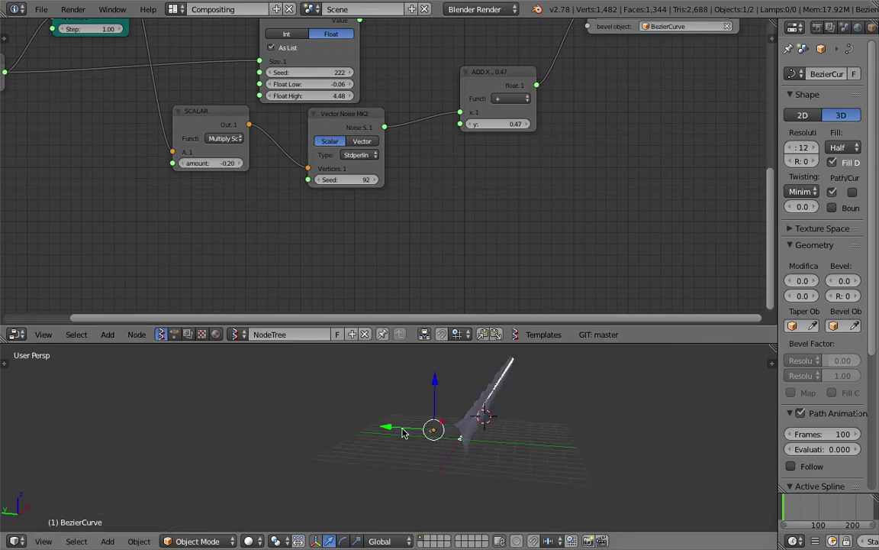
scroll(406, 437, "down", 5)
middle_click_drag(405, 436, 461, 435)
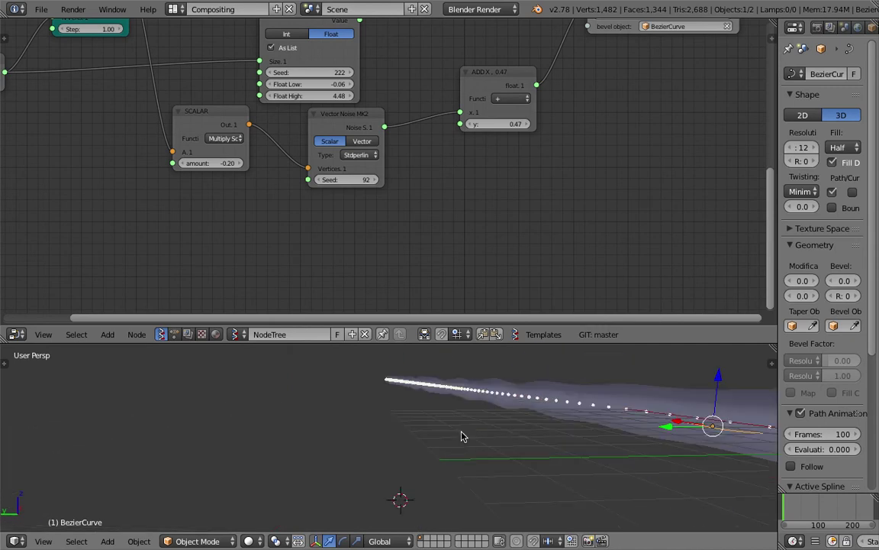
- Save the file and open the BezierCurve beside the tube in Edit Mode
right_click(613, 396)
middle_click_drag(614, 396, 430, 432)
key("ctrl+s")
left_click(429, 401)
right_click(406, 413)
scroll(442, 425, "up", 4)
key("Tab")
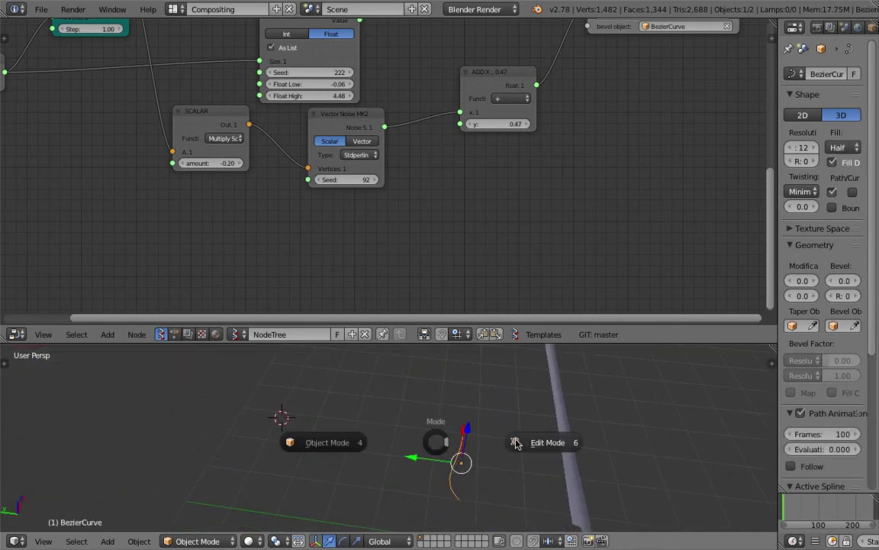
left_click(516, 444)
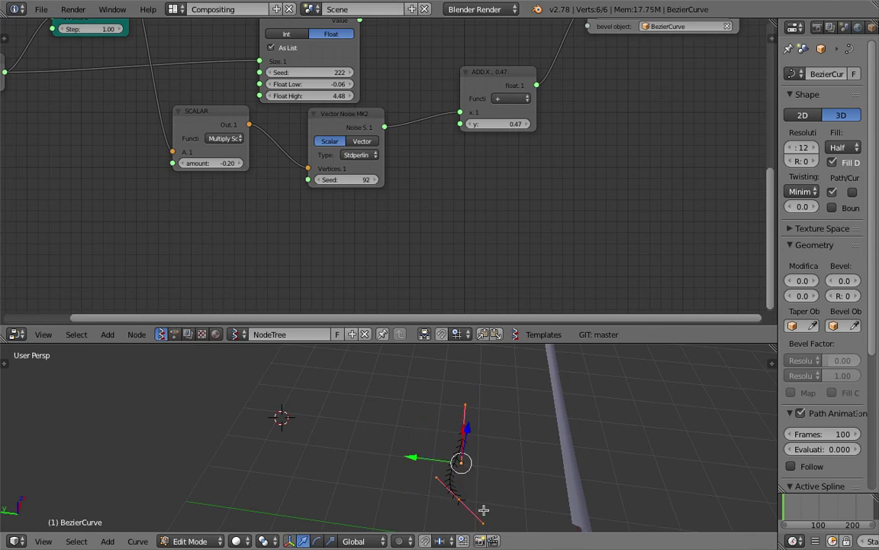
- In top view, flatten the BezierCurve by moving its bent handle down about 0.5 units, and return to Object Mode
middle_click_drag(483, 513, 229, 513)
left_click(44, 541)
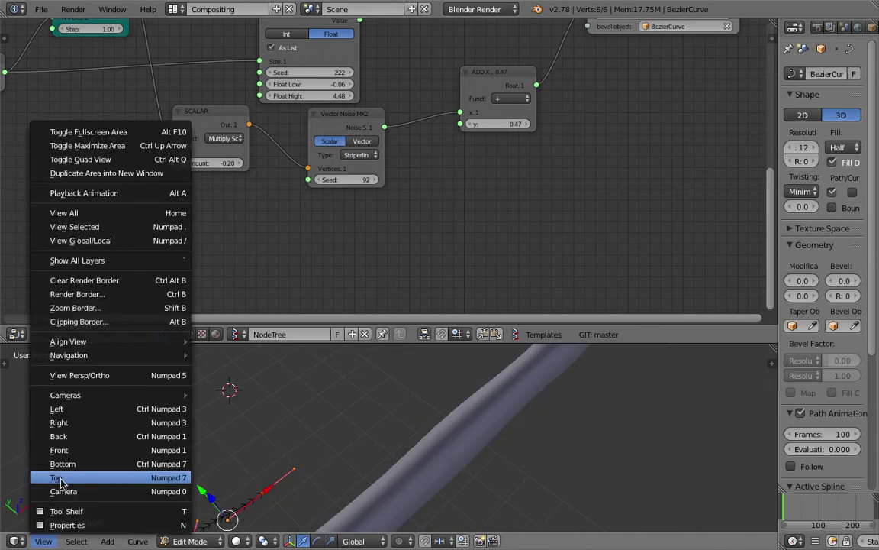
left_click(61, 481)
middle_click_drag(192, 477, 412, 363, "shift")
scroll(344, 420, "up", 4)
middle_click_drag(339, 423, 355, 450, "shift")
right_click(298, 388)
key("g")
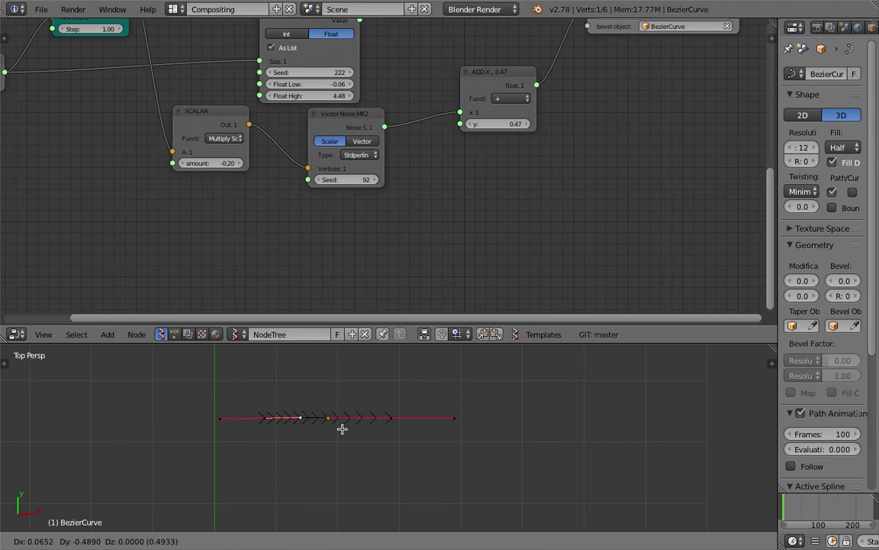
left_click(343, 432)
scroll(372, 451, "down", 2)
key("Tab")
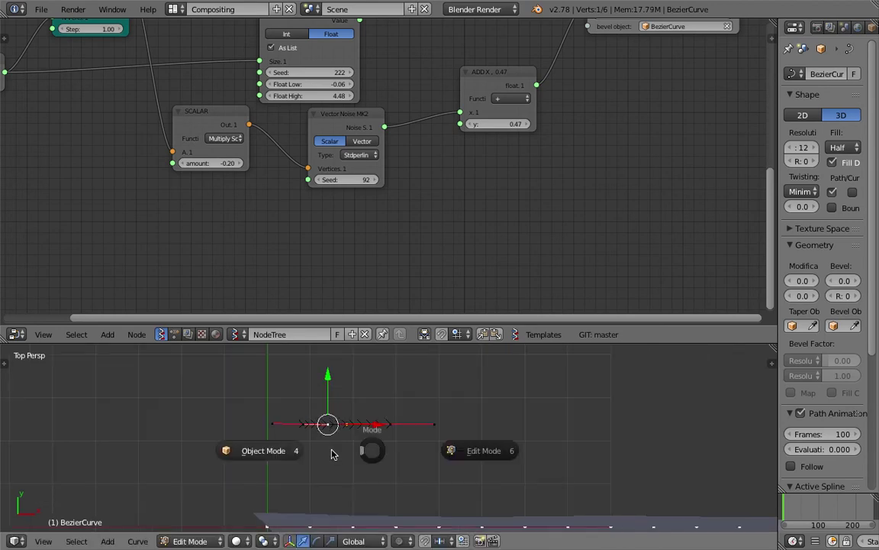
left_click(309, 452)
- Jump to frame 73 in the timeline and select the Beta.0000 tube in the 3D view
middle_click_drag(504, 481, 634, 460)
left_click(809, 520)
middle_click_drag(488, 477, 371, 449)
right_click(432, 454)
- Set the Polyline Viewer MK1's twist to -5.52
scroll(460, 131, "down", 5)
middle_click_drag(460, 132, 410, 202)
scroll(437, 175, "up", 3)
left_click_drag(584, 113, 610, 131)
middle_click_drag(458, 427, 525, 367)
scroll(527, 365, "down", 4)
mouse_move(650, 132)
left_mouse_down()
mouse_move(606, 131)
mouse_move(640, 132)
left_mouse_up()
middle_click_drag(482, 399, 437, 446)
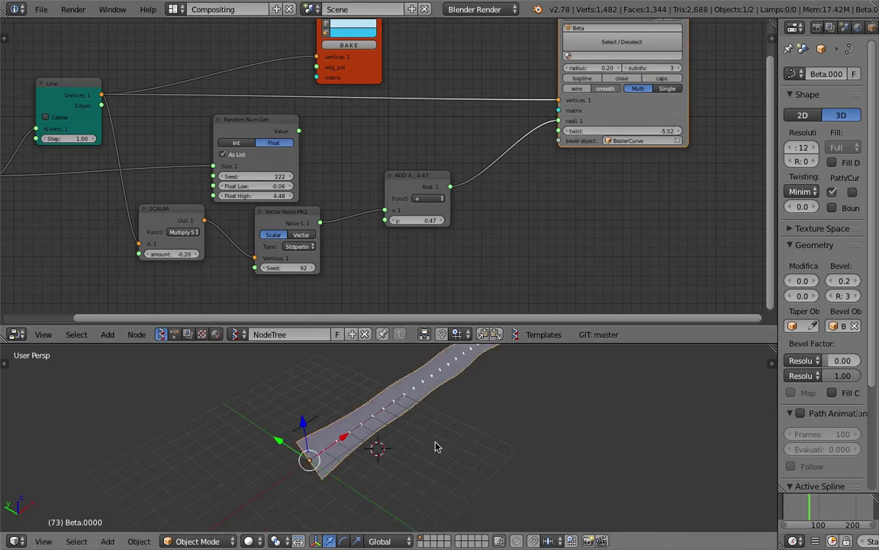
- Move the Polyline Viewer MK1 node up and to the right, and save the file
middle_click_drag(526, 167, 459, 213)
left_click_drag(587, 157, 623, 137)
key("ctrl+s")
left_click(601, 163)
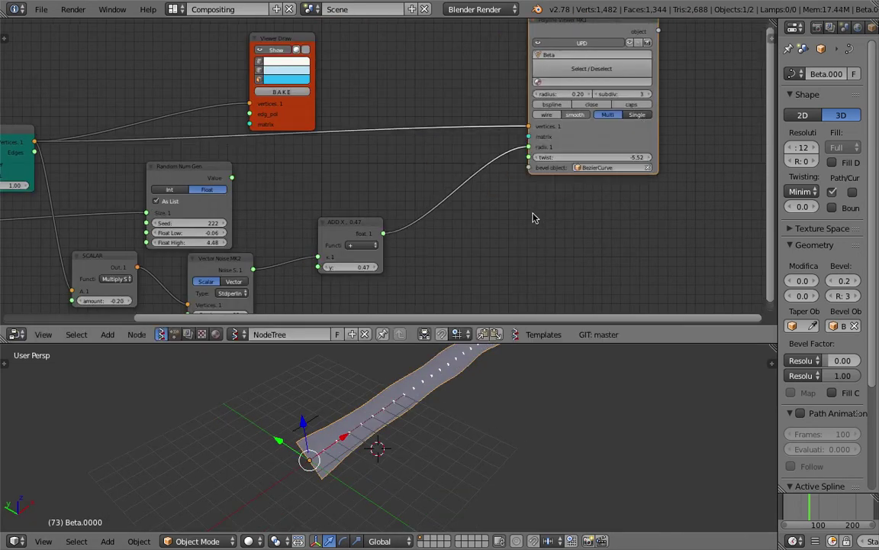
- Delete the Viewer Draw node from the node tree
scroll(534, 221, "up", 1)
middle_click_drag(285, 117, 339, 156)
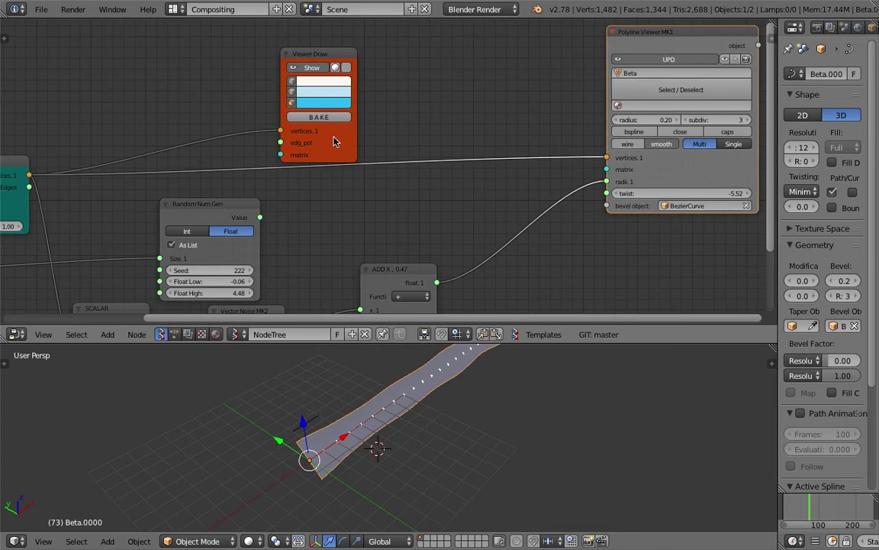
left_click_drag(335, 141, 263, 109)
key("x")
middle_click_drag(282, 129, 286, 109)
- Add a Range Float node above the Math node and nudge the Line node up
key("shift+a")
left_click(375, 69)
type("ran")
key("Return")
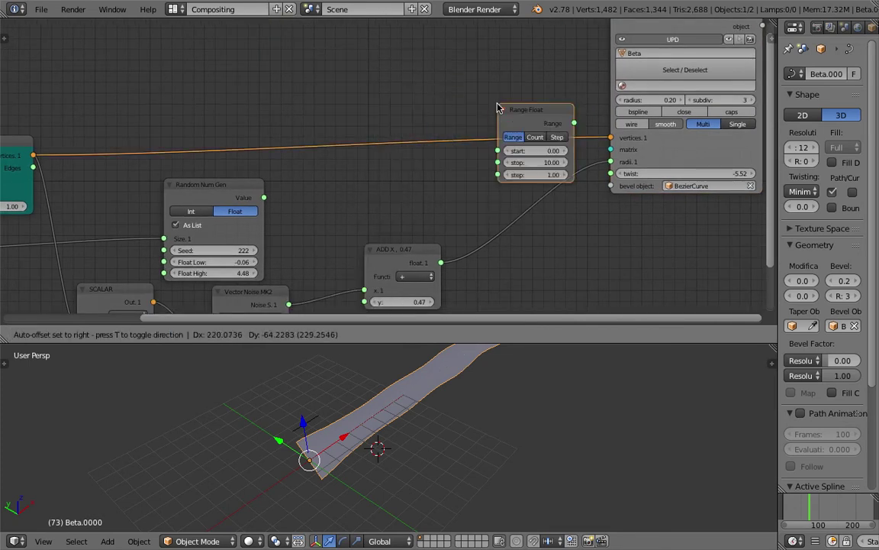
left_click(371, 157)
left_click_drag(15, 149, 25, 133)
middle_click_drag(107, 120, 274, 99)
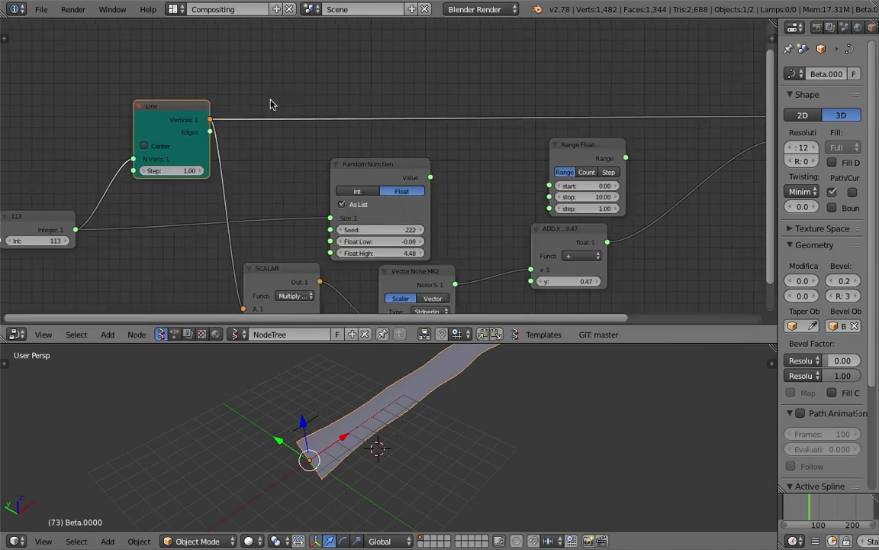
left_click_drag(570, 142, 538, 135)
- Switch the Range Float to Count mode and link its count to the integer node, set to 100
left_click(550, 164)
scroll(519, 158, "down", 1)
middle_click_drag(471, 152, 472, 135)
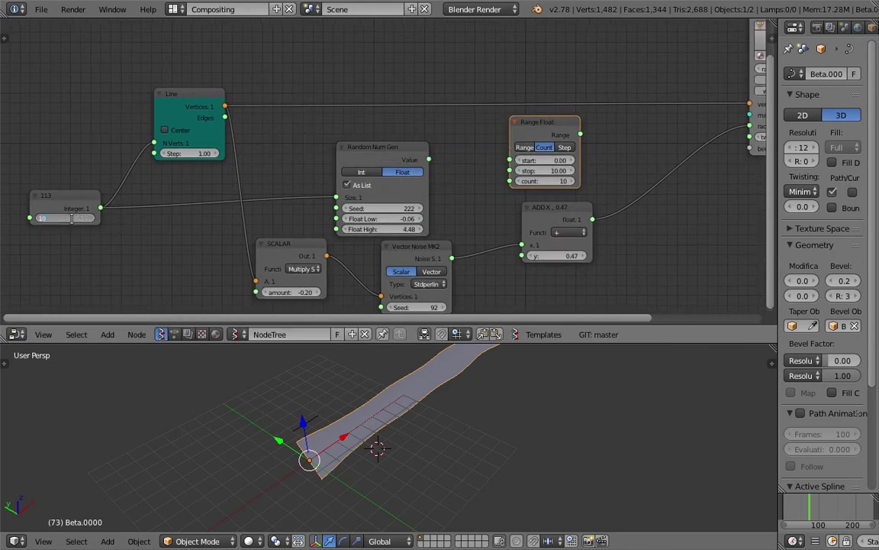
left_click_drag(101, 208, 136, 194)
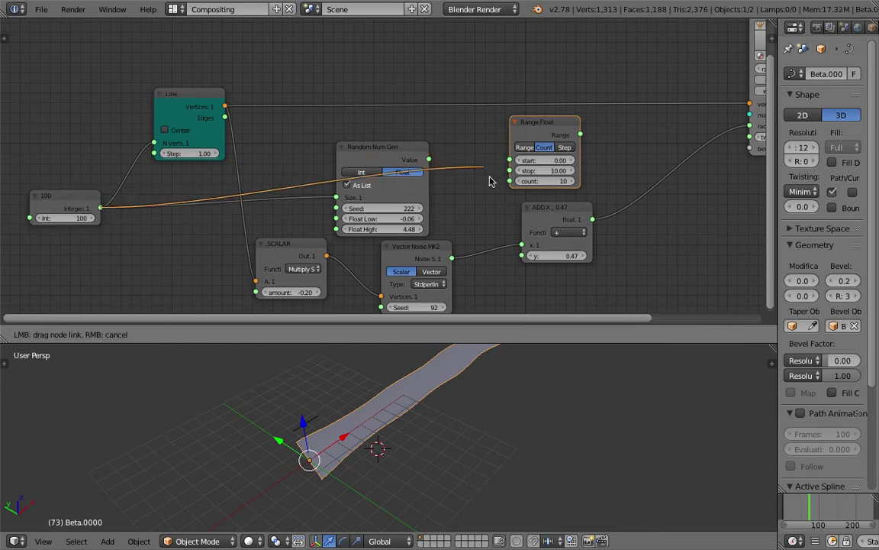
left_click_drag(505, 182, 507, 182)
middle_click_drag(418, 167, 341, 167)
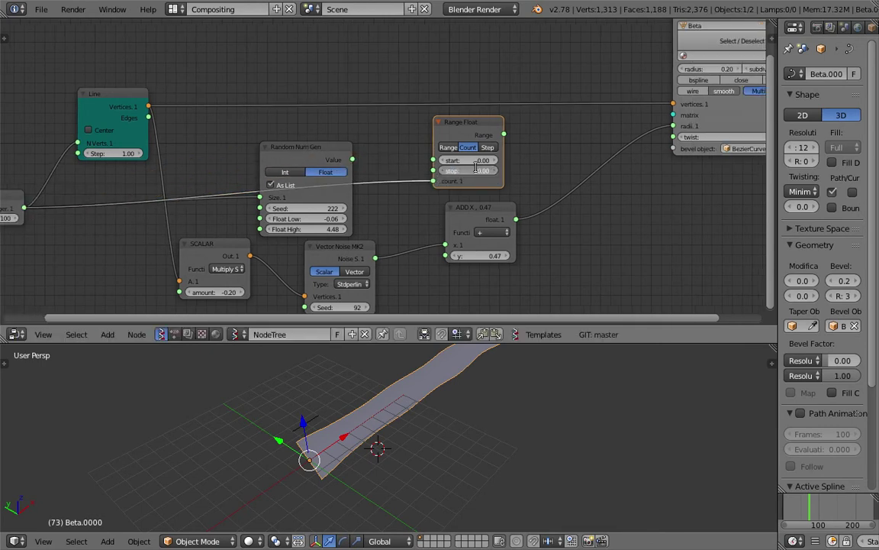
- Link the Range Float output to the Polyline Viewer's twist input and raise the range's stop value to 24
middle_click_drag(547, 162, 438, 163)
left_click_drag(396, 134, 564, 138)
middle_click_drag(463, 405, 395, 427, "shift")
left_click_drag(362, 172, 462, 172)
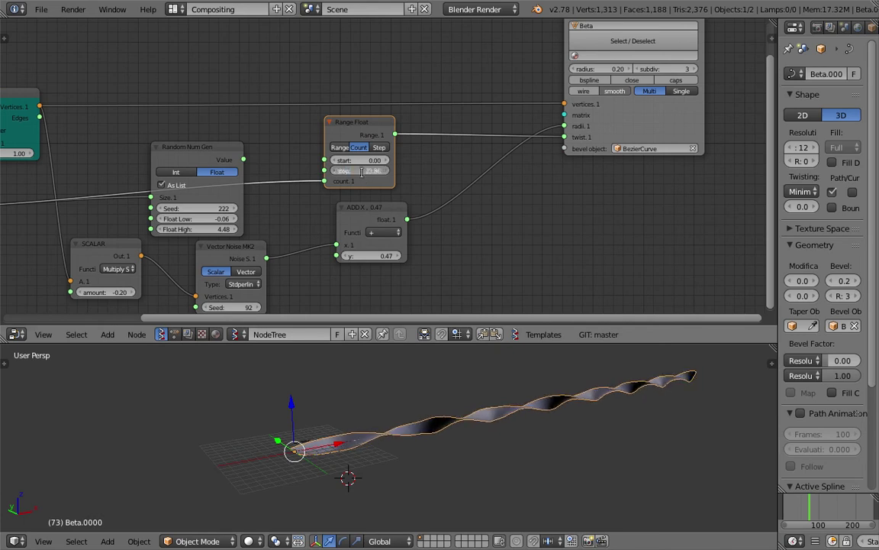
middle_click_drag(504, 447, 351, 443)
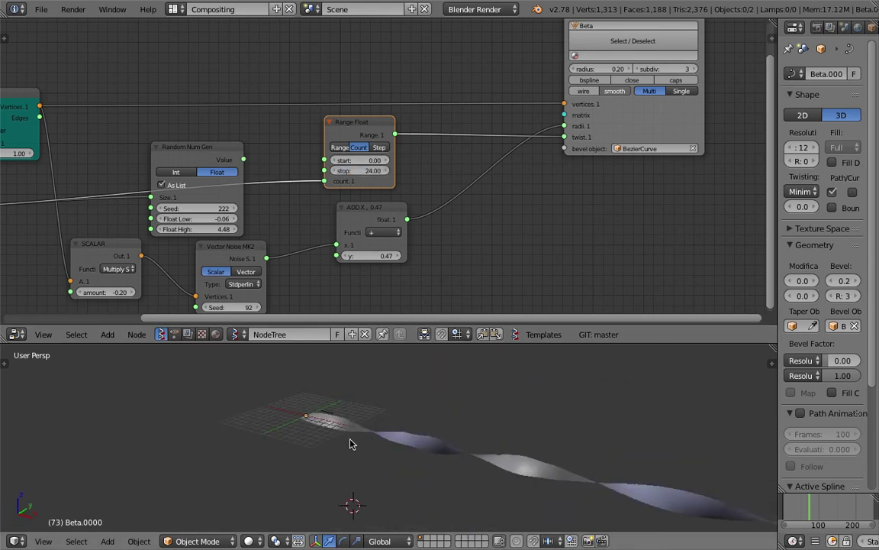
- Set the Range Float's stop value to 30 and save the file
type("30")
key("Return")
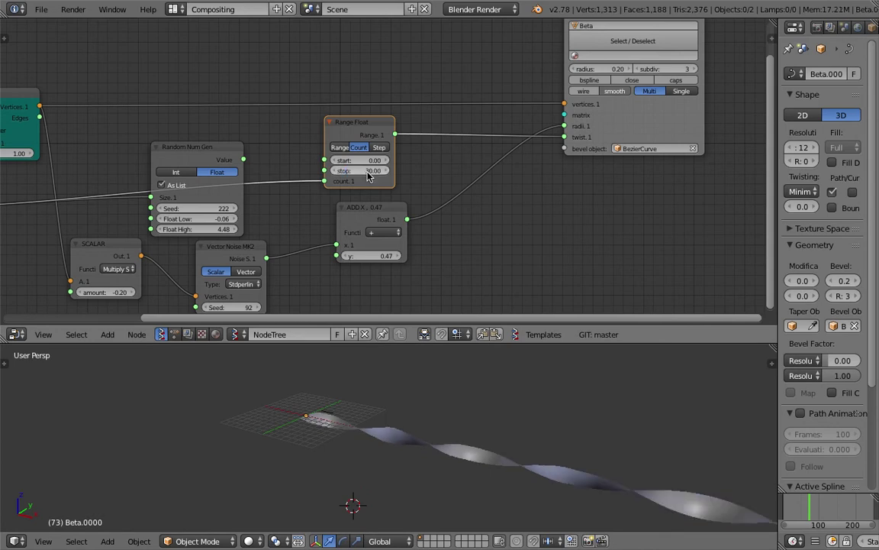
mouse_move(356, 471)
middle_mouse_down()
mouse_move(457, 453)
mouse_move(528, 426)
mouse_move(430, 435)
mouse_move(350, 458)
middle_mouse_up()
key("ctrl+s")
left_click(457, 451)
key("ctrl+s")
left_click(350, 458)
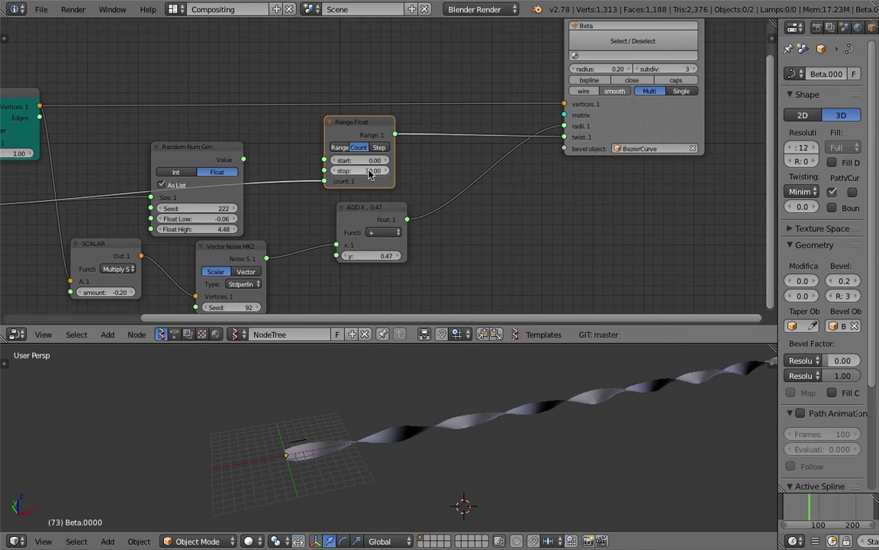
- Set the Range Float's stop value to 60 and save the file
type("60")
key("Return")
middle_click_drag(390, 373, 388, 426)
scroll(390, 419, "up", 3)
key("ctrl+s")
left_click(389, 426)
- Set the Scalar node's amount to 0.88 and reposition the Scalar and Random Num Gen nodes
middle_click_drag(319, 235, 389, 228)
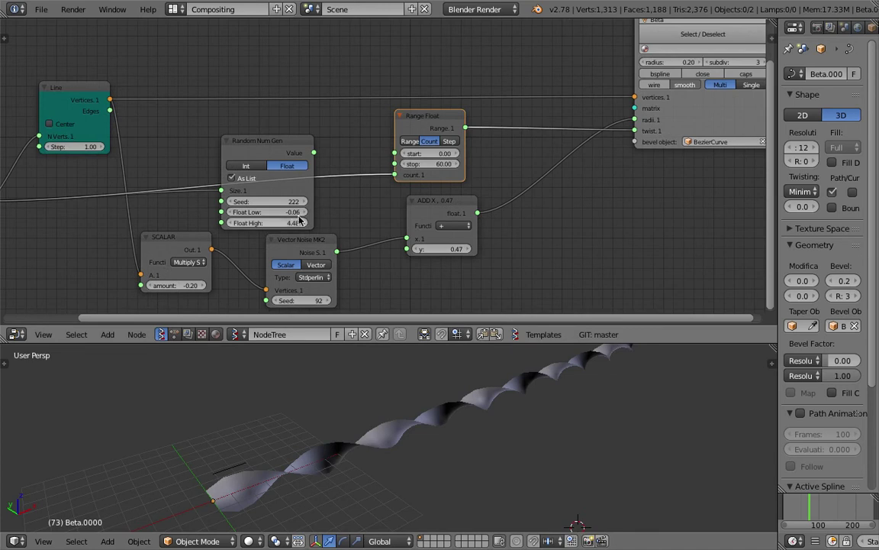
middle_click_drag(337, 269, 361, 234)
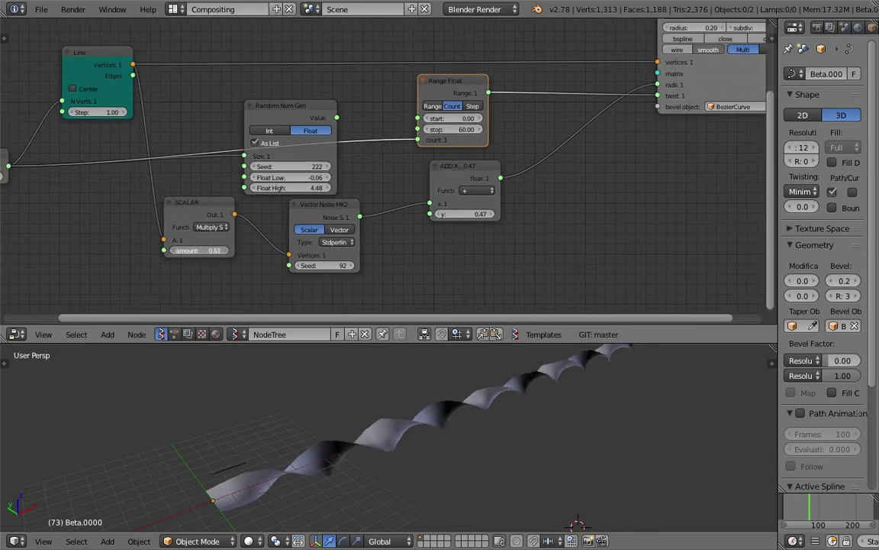
left_click_drag(218, 212, 191, 235)
left_click_drag(280, 120, 210, 104)
scroll(217, 112, "down", 2)
middle_click_drag(260, 119, 279, 124)
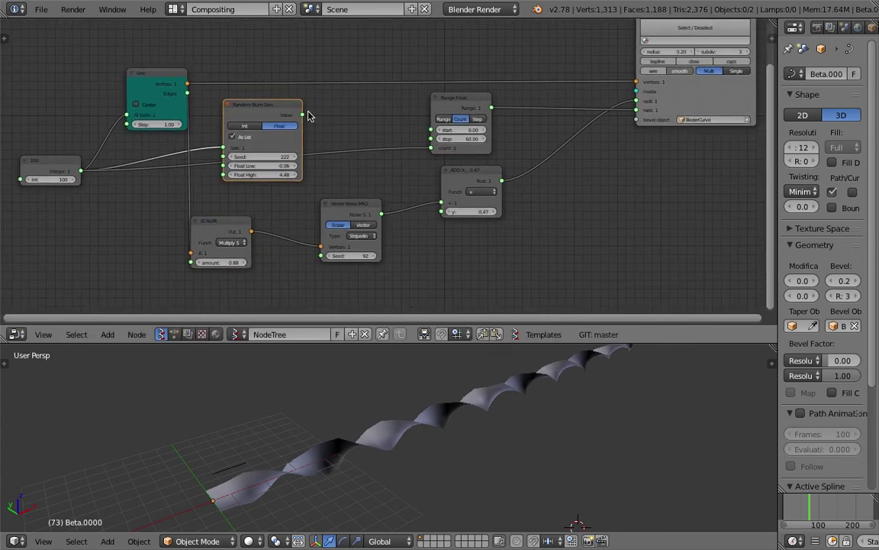
- Try driving the Polyline Viewer's radii with the Random Num Gen value, and restore the Add node's link to radii
left_click_drag(305, 118, 313, 126)
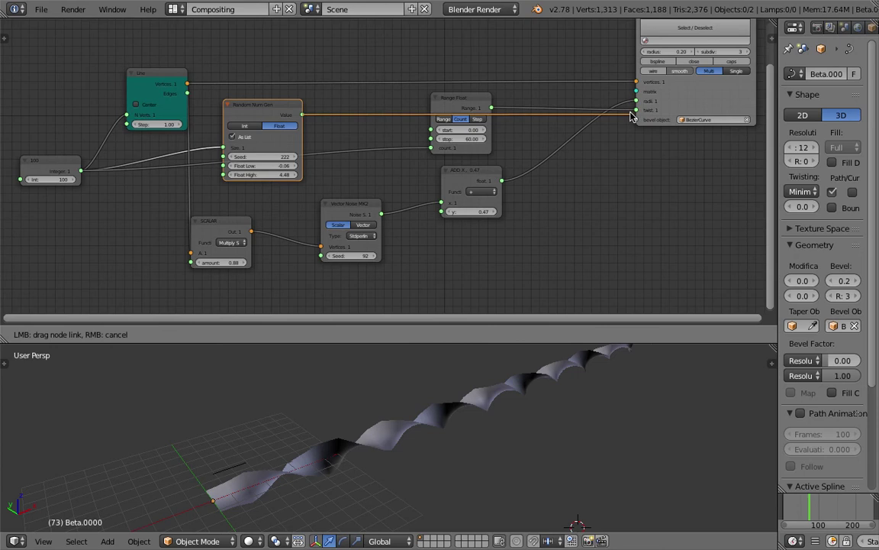
left_click_drag(636, 104, 636, 103)
scroll(500, 447, "down", 2)
middle_click_drag(487, 457, 423, 421)
left_click_drag(504, 182, 567, 150)
mouse_move(466, 172)
left_mouse_down()
mouse_move(440, 195)
mouse_move(635, 100)
left_mouse_up()
- Rearrange the Range Float, Add, Vector Noise, Scalar, Random Num Gen and integer nodes into a spread-out left-to-right layout
left_click_drag(463, 104, 570, 200)
left_click_drag(432, 195, 529, 119)
left_click_drag(353, 209, 431, 133)
left_click_drag(243, 228, 362, 140)
left_click_drag(280, 108, 179, 228)
middle_click_drag(75, 190, 263, 168)
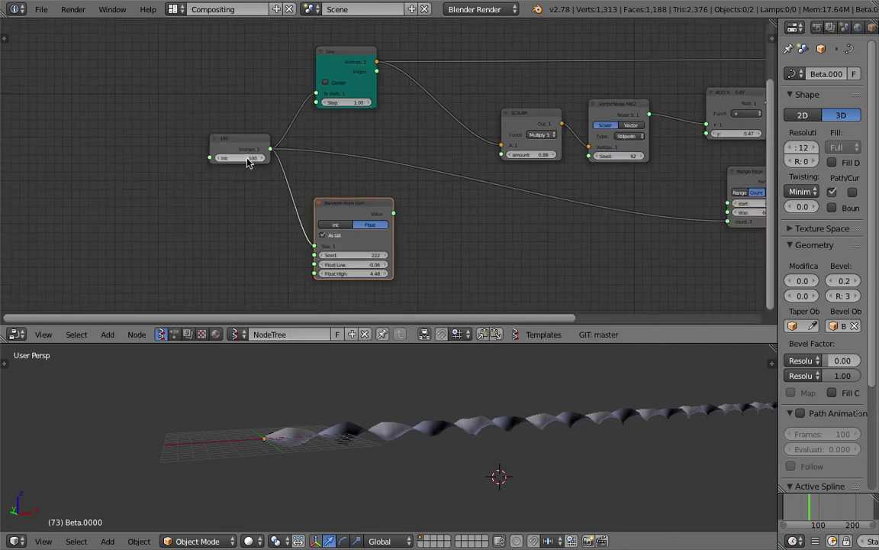
left_click_drag(245, 147, 164, 131)
- Inspect the twisted curve up close and save the scene to a blend file
middle_click_drag(391, 428, 367, 443)
key("ctrl+s")
left_click(443, 444)
scroll(443, 444, "up", 4)
key("ctrl+s")
left_click(367, 444)
left_click(42, 11)
left_click(81, 128)
left_click(779, 62)
left_click(806, 47)
scroll(243, 144, "up", 4)
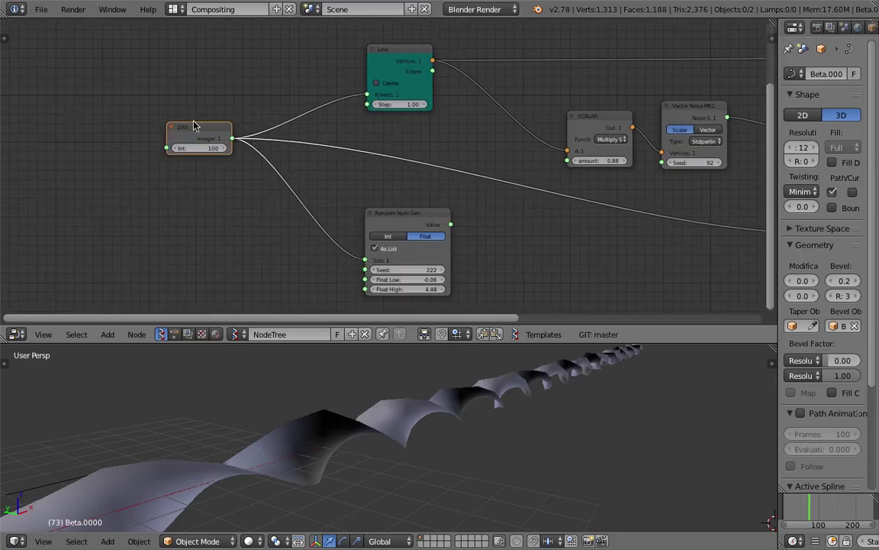
- Move the integer node and the Line node further left to make room in the node tree
left_click_drag(194, 125, 80, 149)
left_click_drag(402, 58, 240, 66)
middle_click_drag(281, 80, 267, 105)
- Examine the Polyline Viewer MK1 node's options and inputs alongside the twisted curve in the 3D view
key("Home")
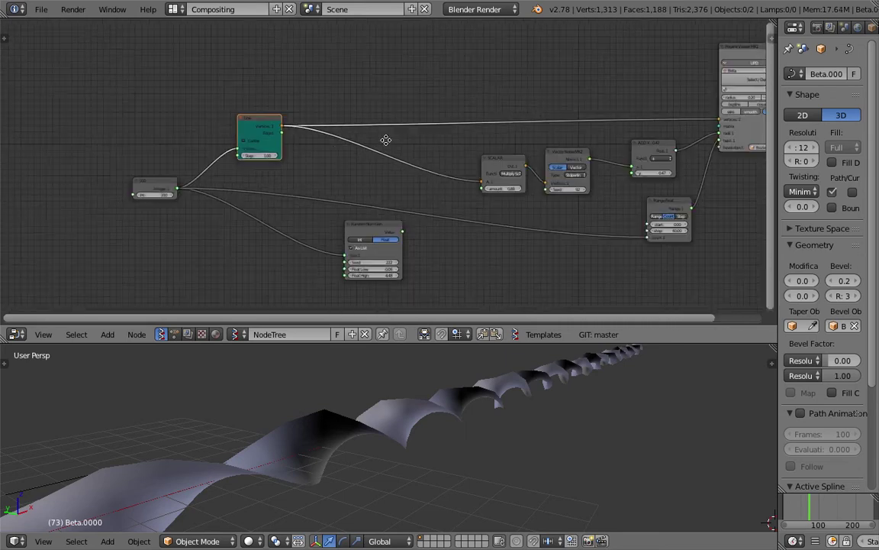
middle_click_drag(49, 144, 37, 147)
middle_click_drag(433, 169, 97, 221)
scroll(340, 156, "up", 6)
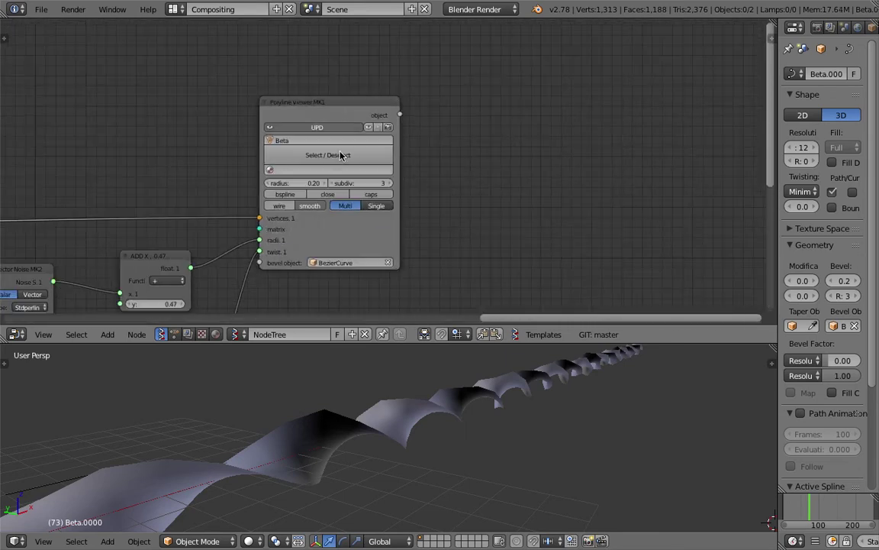
middle_click_drag(298, 103, 313, 84)
scroll(310, 83, "up", 5)
middle_click_drag(251, 224, 397, 221)
scroll(381, 222, "down", 2)
scroll(398, 221, "up", 1)
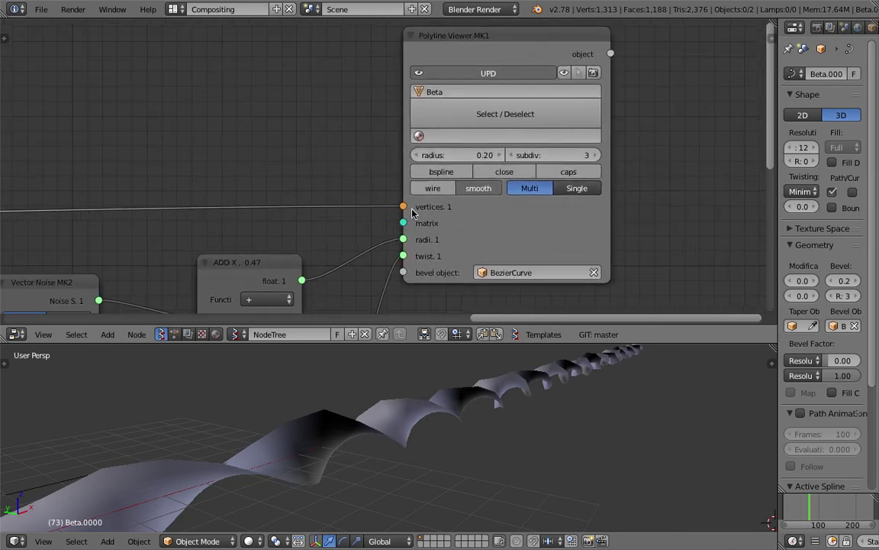
middle_click_drag(280, 185, 304, 191)
scroll(278, 459, "down", 5)
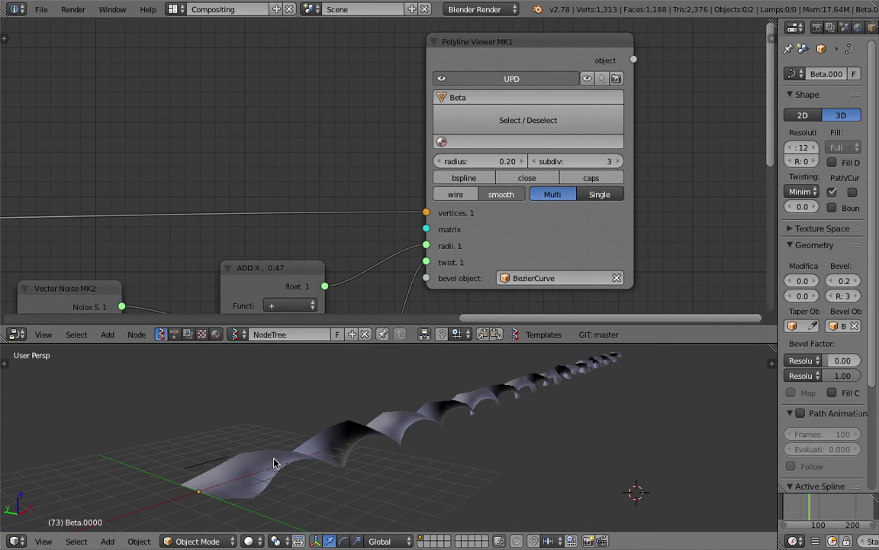
middle_click_drag(576, 407, 319, 453)
middle_click_drag(300, 275, 428, 183)
scroll(428, 184, "down", 4)
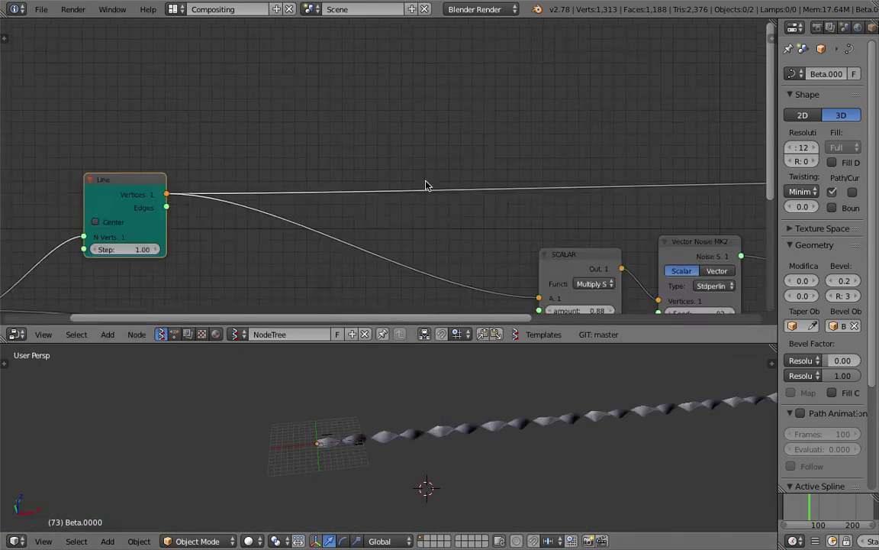
- Nudge the Line node right, add a second Vector Noise node above the existing noise chain, and save the file
left_click_drag(142, 177, 159, 180)
middle_click_drag(723, 108, 416, 153)
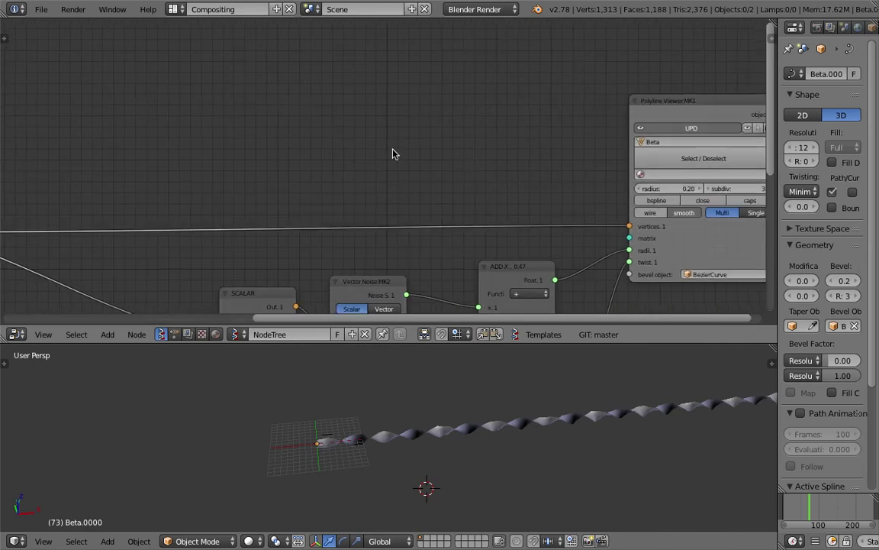
key("shift+a")
left_click(229, 148)
type("vector no")
key("Return")
left_click(298, 102)
scroll(299, 101, "down", 5)
middle_click_drag(206, 99, 336, 106)
key("ctrl+s")
left_click(336, 103)
- Feed the Line vertices into the new Vector Noise node, set it to Vector, and link its output to the Polyline Viewer's vertices
left_click_drag(158, 196, 247, 127)
left_click_drag(427, 147, 429, 147)
left_click_drag(462, 114, 700, 197)
scroll(406, 109, "up", 2)
scroll(477, 428, "up", 5)
- Duplicate the Scalar node into the link between the Line and the new Vector Noise node, with an amount of 0.07
middle_click_drag(638, 429, 525, 438)
scroll(595, 444, "up", 5)
scroll(608, 453, "down", 2)
middle_click_drag(413, 250, 402, 186)
key("shift+d")
left_click(276, 81)
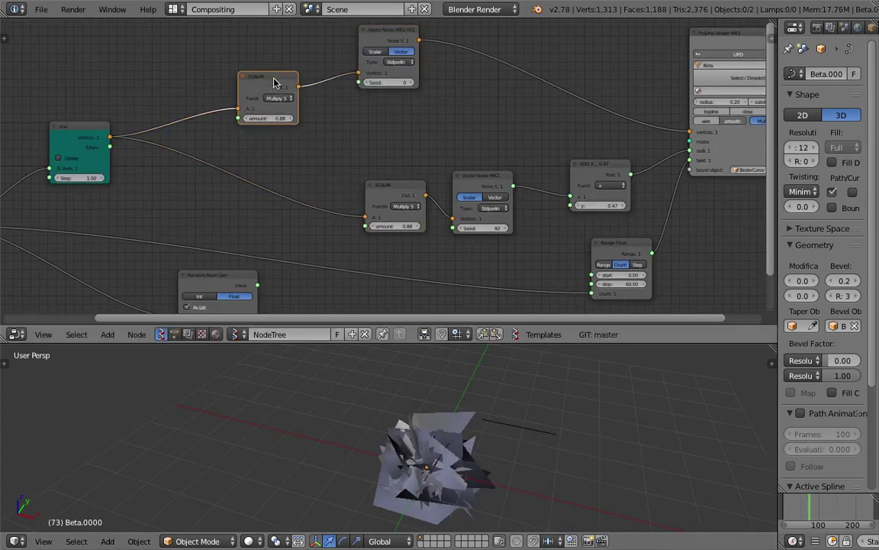
left_click_drag(281, 118, 249, 118)
- Duplicate the Scalar node into the link between the new Vector Noise and the Polyline Viewer, with an amount of 35.05
key("shift+d")
left_click(533, 71)
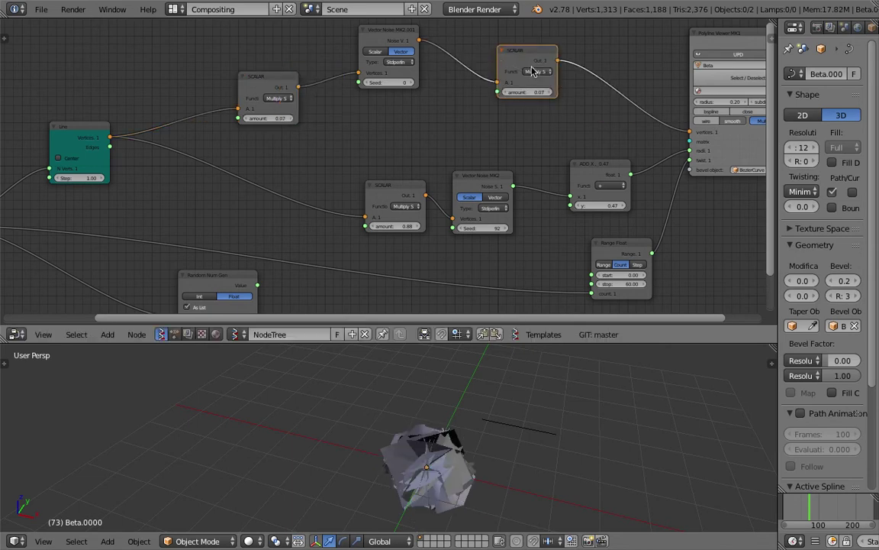
left_click_drag(533, 93, 611, 93)
scroll(502, 471, "down", 10)
middle_click_drag(502, 471, 371, 450)
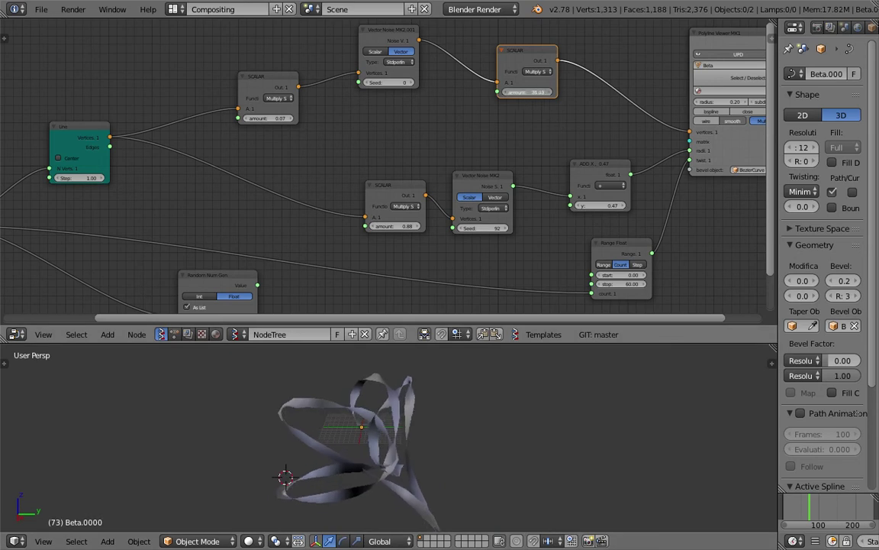
- Set the first upper Scalar amount to 0.10 and the upper Vector Noise seed to 60, and move that noise node down slightly
left_click_drag(274, 119, 290, 120)
middle_click_drag(406, 384, 437, 397)
left_click_drag(390, 85, 423, 85)
middle_click_drag(375, 117, 355, 167)
left_click(370, 93)
left_click_drag(370, 92, 372, 107)
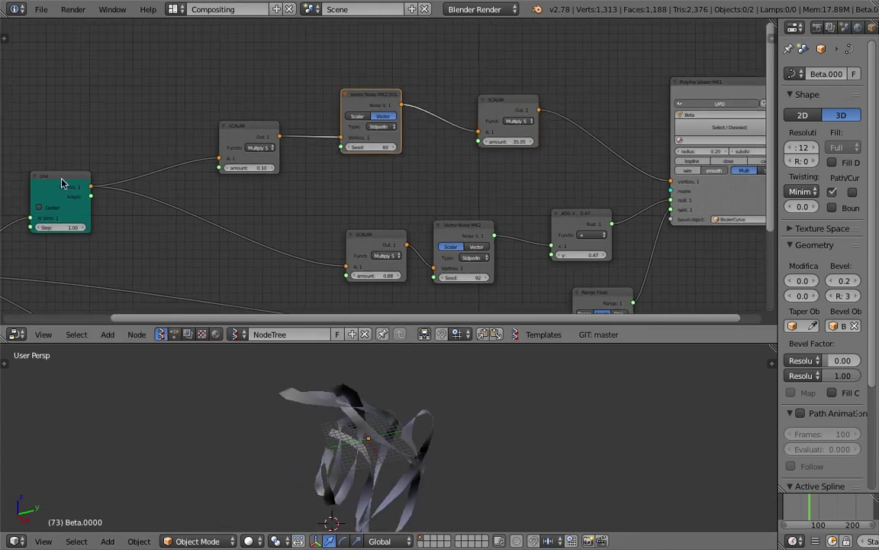
- Move the Line node slightly further left of the upper Scalar node
left_click_drag(60, 177, 69, 177)
middle_click_drag(87, 162, 187, 154)
scroll(179, 154, "up", 2)
middle_click_drag(145, 68, 153, 106)
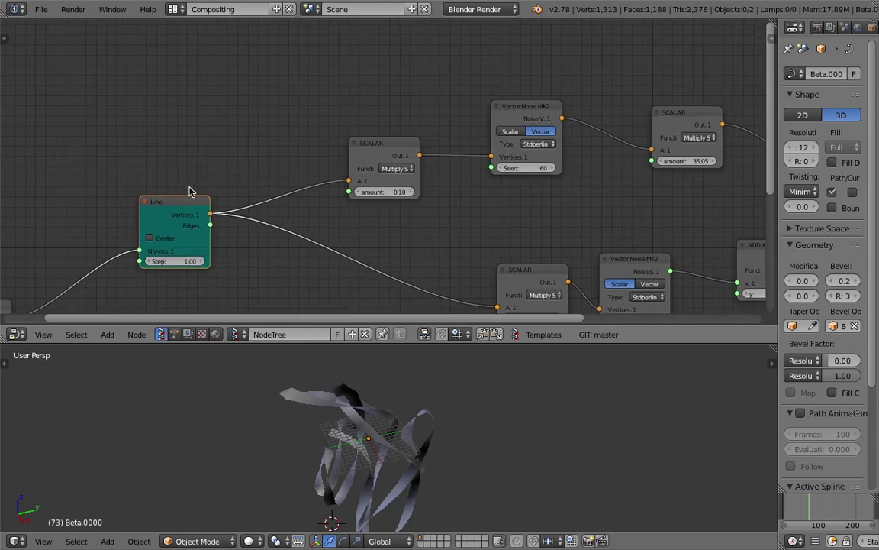
left_click_drag(179, 210, 149, 205)
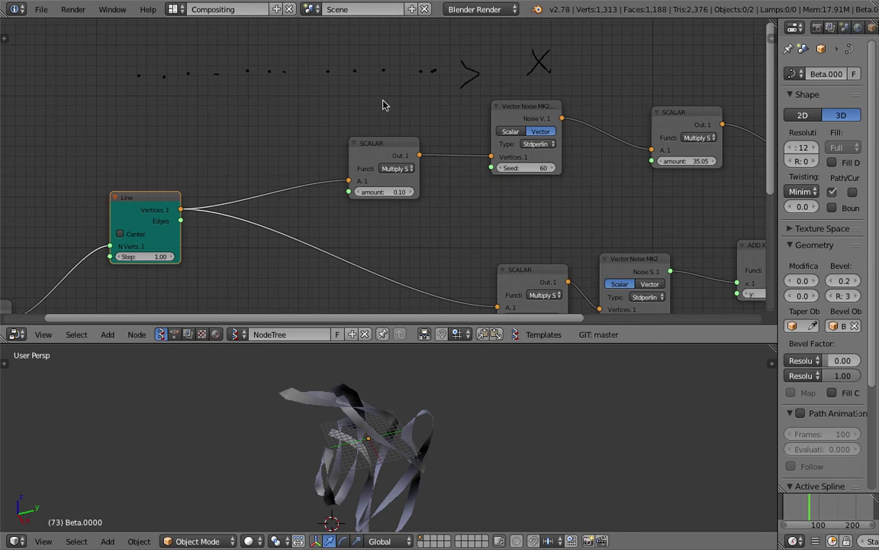
- Nudge the upper Vector Noise node down and left, and inspect the noise-shaped ribbon from several angles
left_click_drag(522, 109, 513, 116)
middle_click_drag(392, 414, 465, 412)
middle_click_drag(432, 445, 364, 428)
middle_click_drag(442, 423, 504, 439)
scroll(564, 254, "down", 2)
middle_click_drag(748, 205, 349, 166)
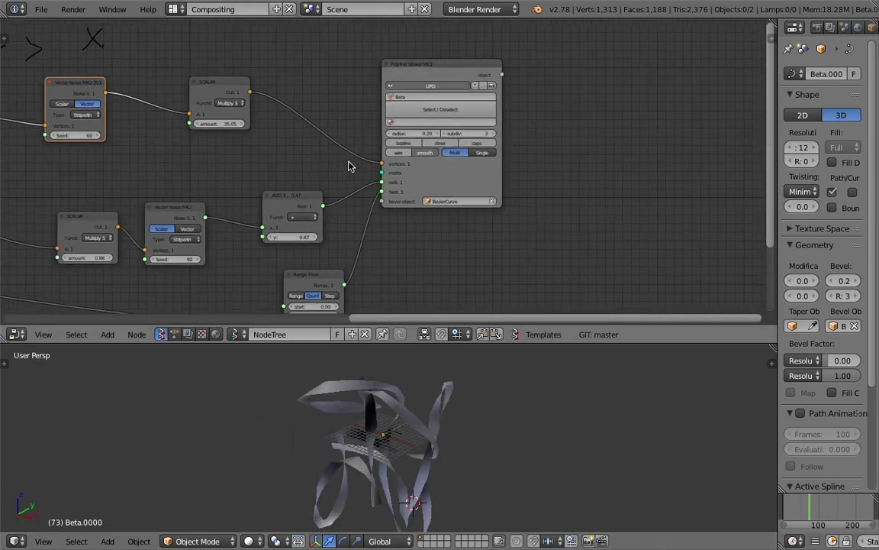
- Widen the Polyline Viewer MK1 node and move it further right of the Scalar and Add nodes
scroll(382, 167, "up", 1)
left_click_drag(531, 169, 557, 169)
left_click_drag(516, 49, 549, 74)
middle_click_drag(534, 102, 469, 108)
scroll(453, 131, "up", 5)
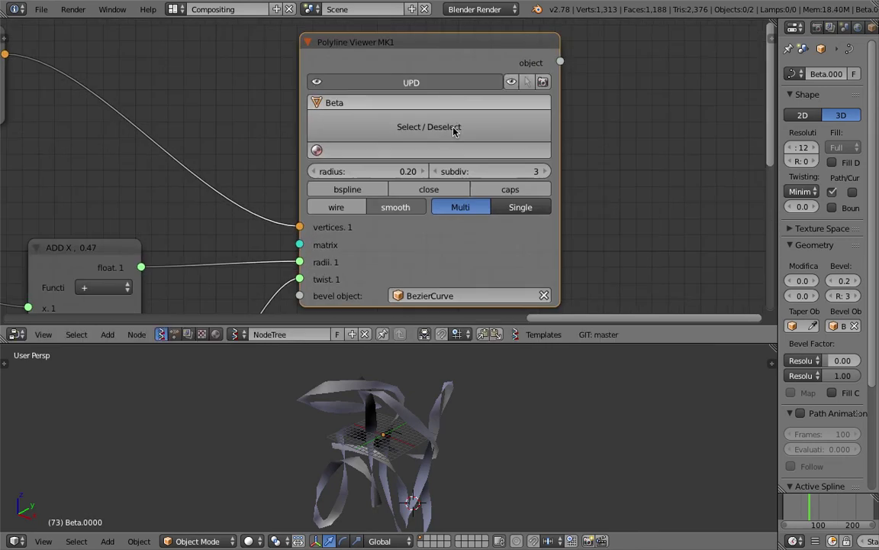
scroll(376, 169, "down", 1)
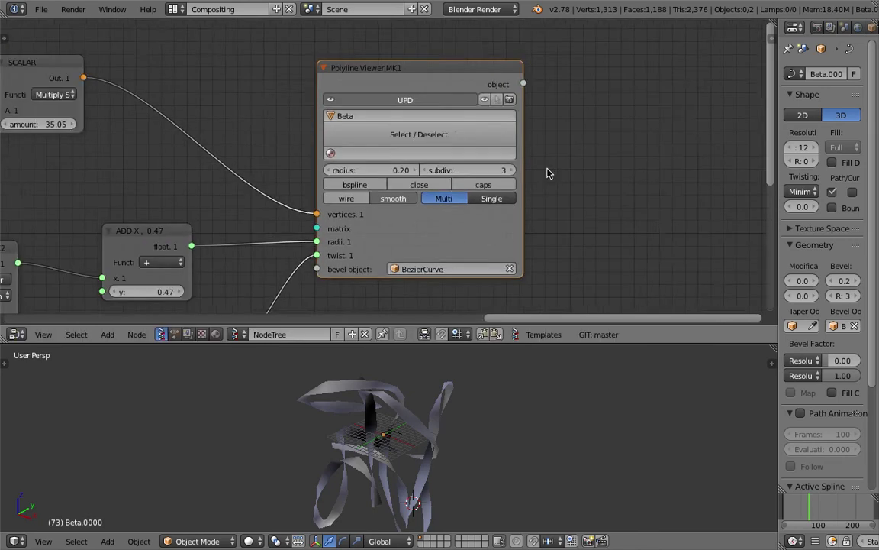
middle_click_drag(547, 168, 564, 156)
left_click_drag(389, 60, 417, 57)
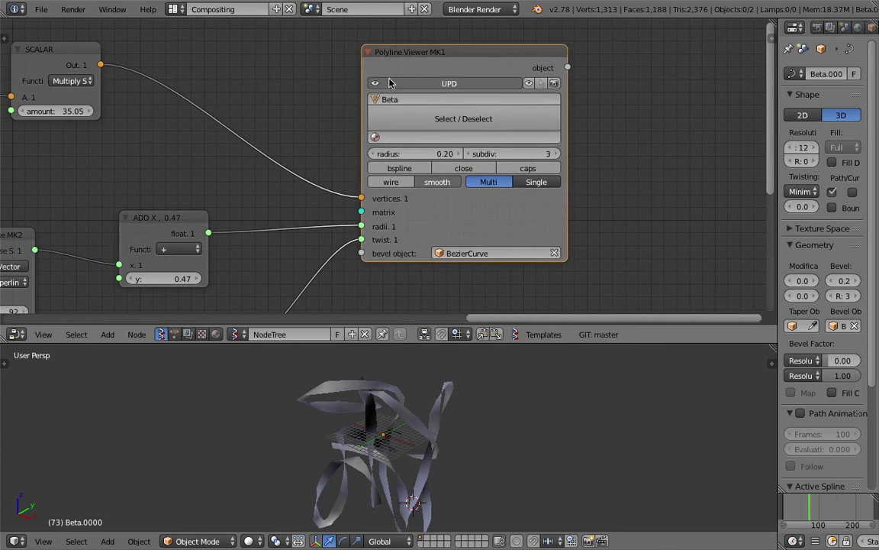
- Try the bspline and close options together on the Polyline Viewer MK1 node
left_click(417, 170)
left_click(458, 170)
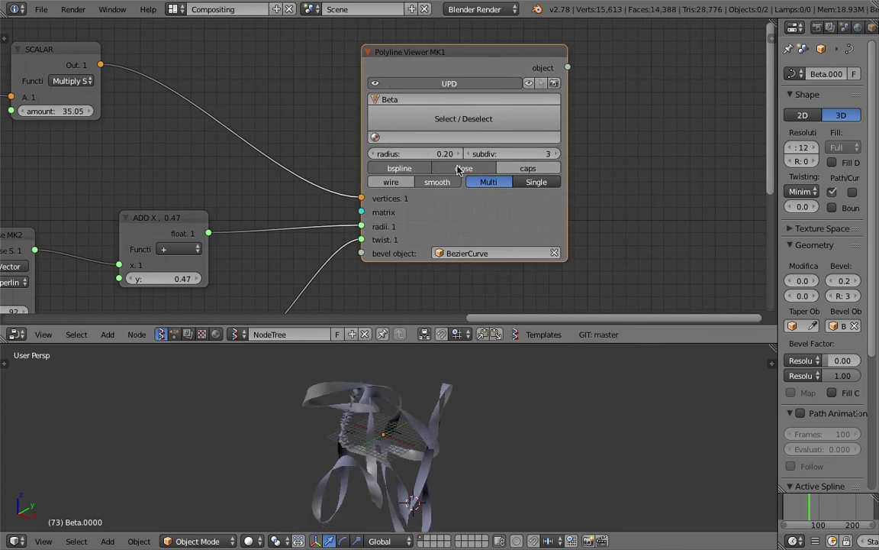
left_click(412, 171)
left_click(458, 169)
- Enable close and bspline on the Polyline Viewer MK1 node and inspect the closed ribbon
middle_click_drag(381, 456, 332, 429)
left_click(459, 168)
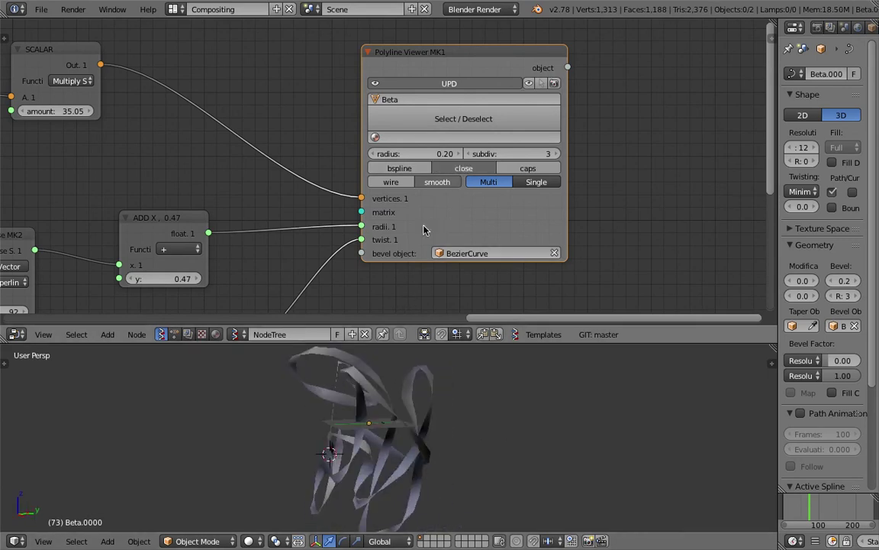
left_click(408, 171)
scroll(435, 394, "up", 2)
middle_click_drag(435, 394, 501, 378)
scroll(392, 418, "up", 2)
middle_click_drag(476, 438, 263, 370)
scroll(343, 376, "down", 2)
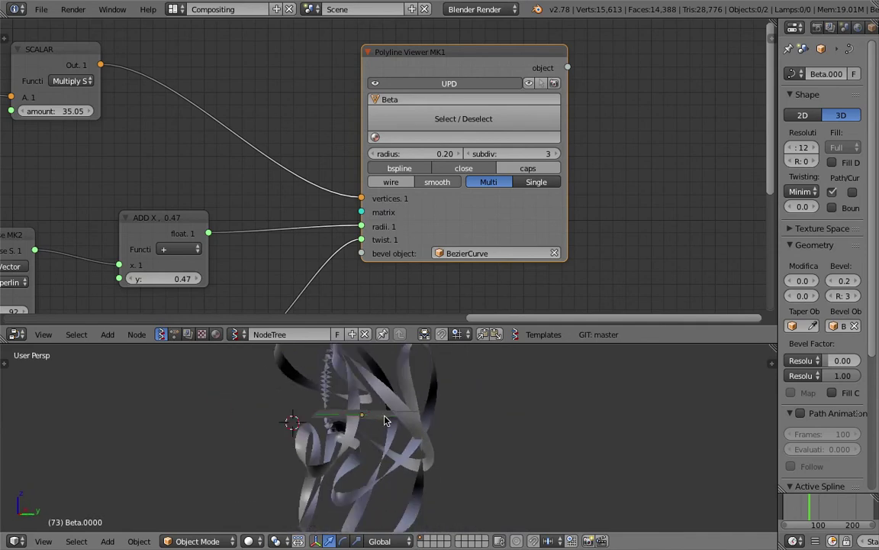
- Turn off the close option on the Polyline Viewer MK1 node and inspect the open ribbon
left_click(447, 168)
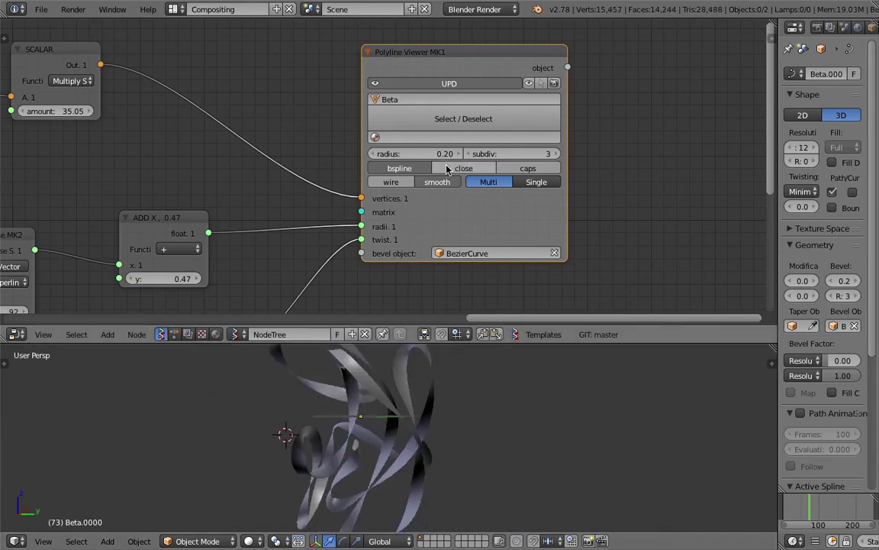
middle_click_drag(387, 433, 535, 451)
scroll(444, 449, "up", 3)
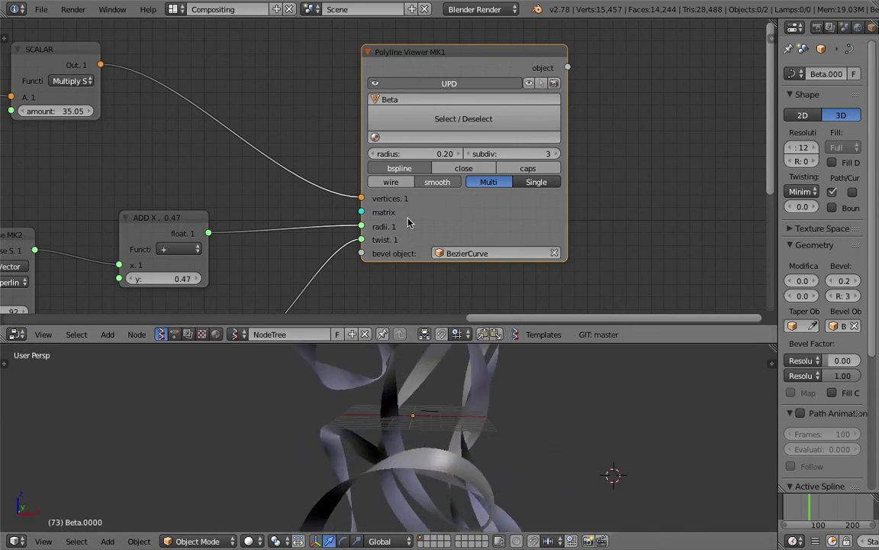
- Toggle bspline off and on to compare the ribbon's shape, and try the caps option
left_click(408, 164)
left_click(408, 164)
left_click(407, 164)
left_click(407, 165)
middle_click_drag(484, 452, 461, 417)
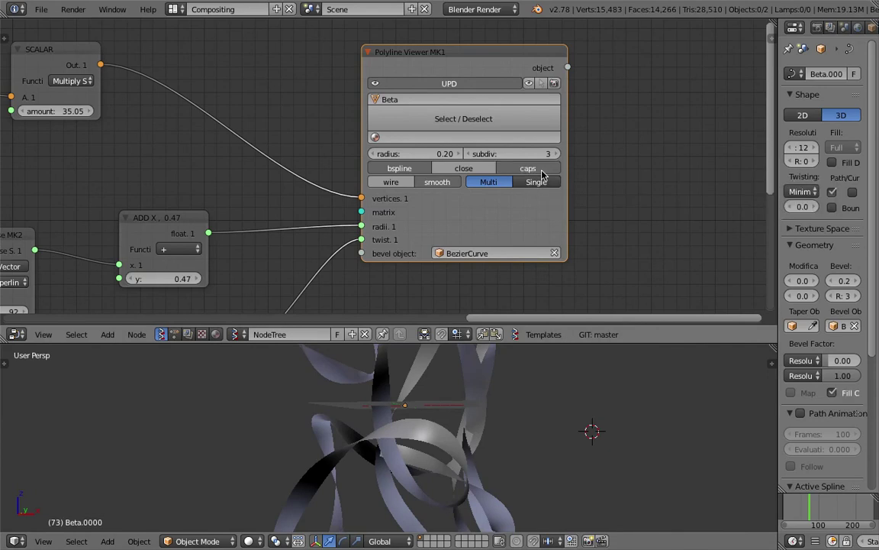
- Widen the Polyline Viewer MK1 node again and set its radius to 0.89
left_click_drag(568, 165, 657, 174)
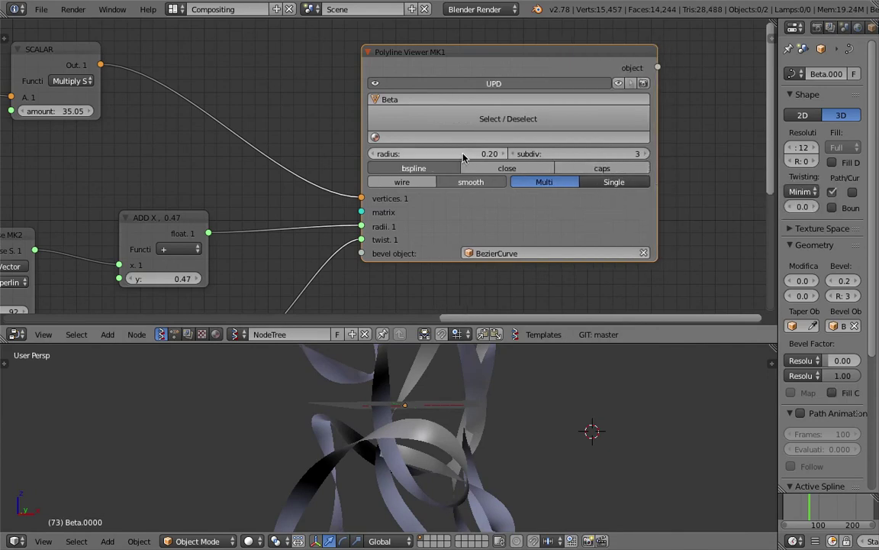
left_click_drag(462, 157, 508, 157)
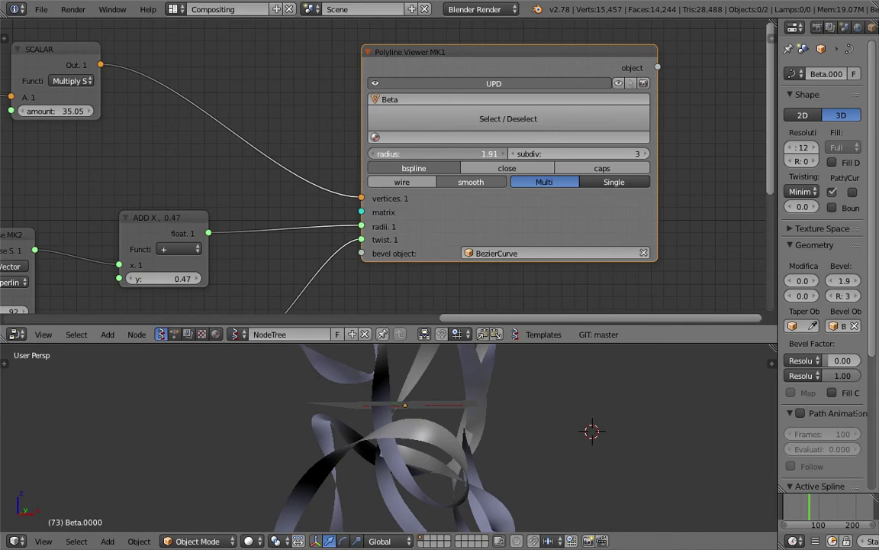
left_click_drag(465, 154, 449, 154)
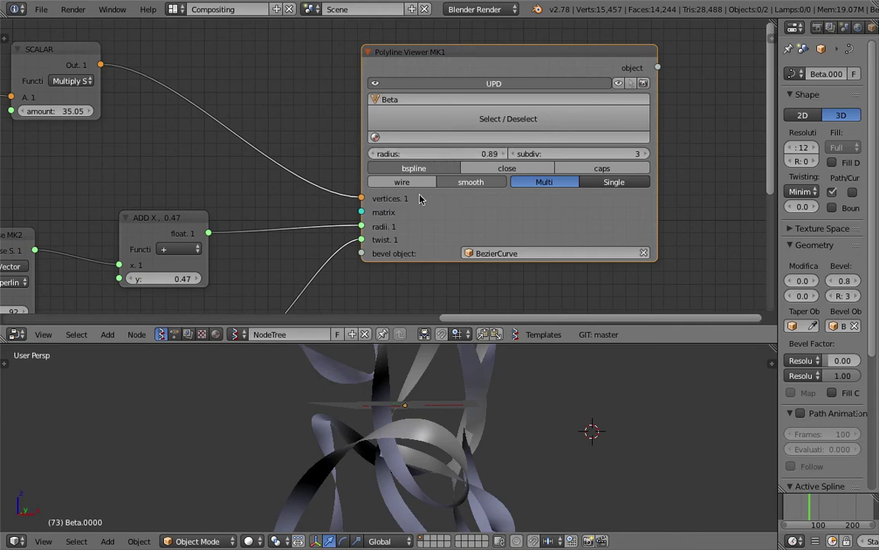
- Reshape the ribbon by changing the seed of the Vector-mode Vector Noise MK2 node, first to 269 and finally to 317
scroll(457, 423, "down", 6)
middle_click_drag(457, 422, 443, 308)
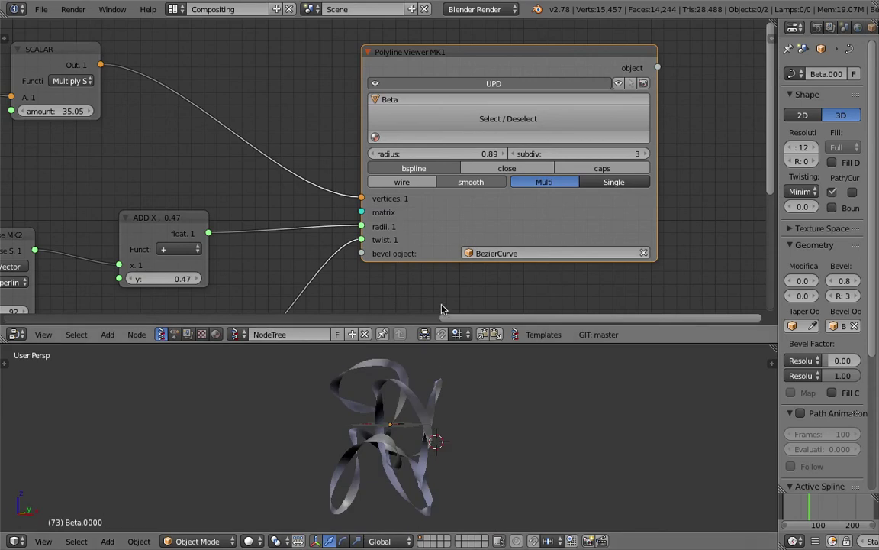
middle_click_drag(373, 483, 568, 434)
mouse_move(435, 452)
middle_mouse_down()
mouse_move(591, 442)
mouse_move(429, 438)
middle_mouse_up()
scroll(216, 249, "down", 3)
middle_click_drag(137, 202, 508, 179)
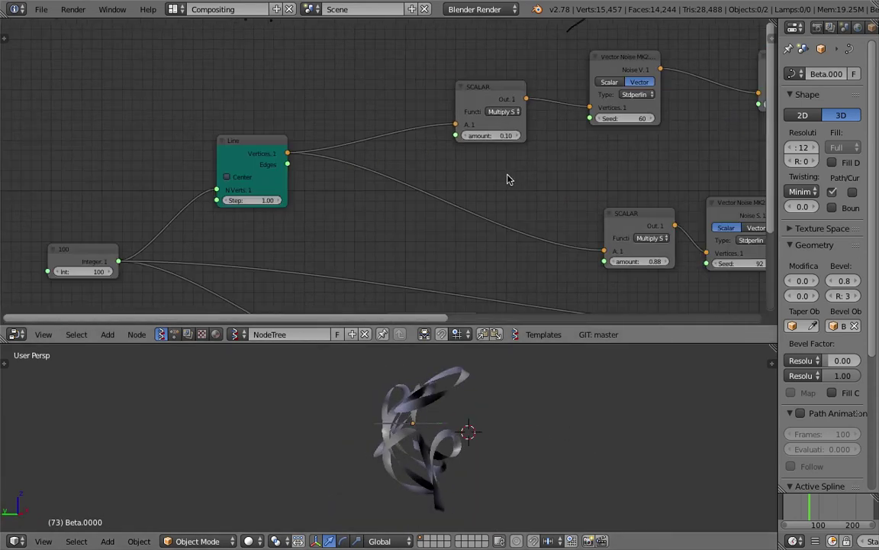
middle_click_drag(635, 137, 536, 145)
left_click_drag(536, 127, 594, 128)
middle_click_drag(532, 396, 504, 398)
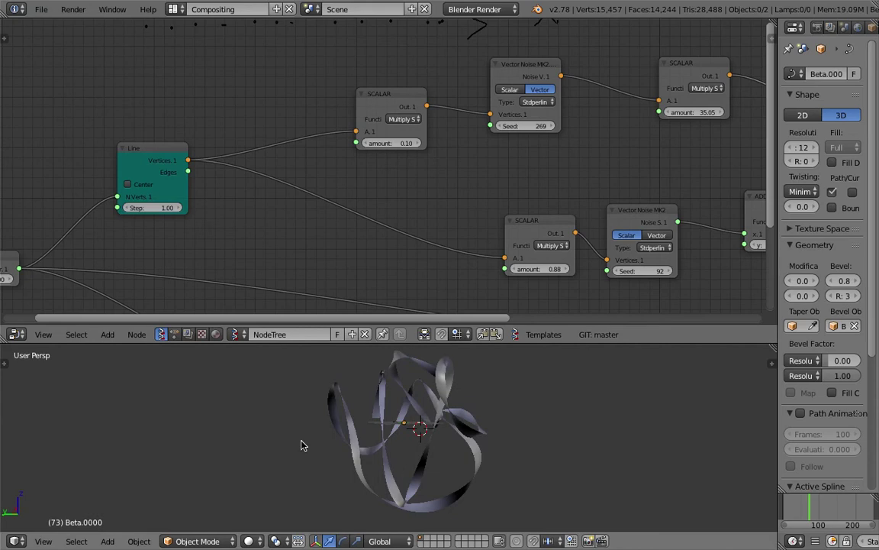
middle_click_drag(496, 433, 519, 420)
left_click_drag(532, 128, 568, 128)
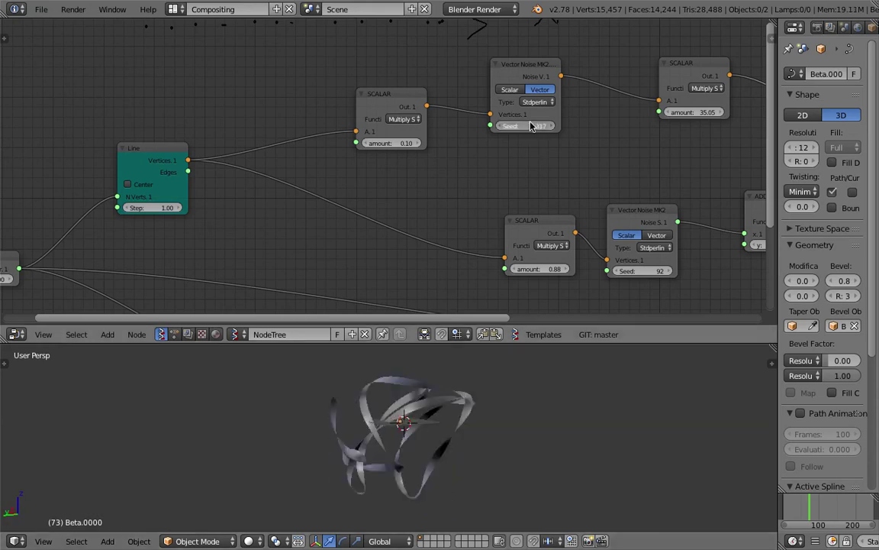
- Select the ribbon curve, widen the properties editor, and add a new material to the curve
middle_click_drag(528, 462, 500, 482)
right_click(458, 418)
middle_click_drag(403, 395, 421, 528)
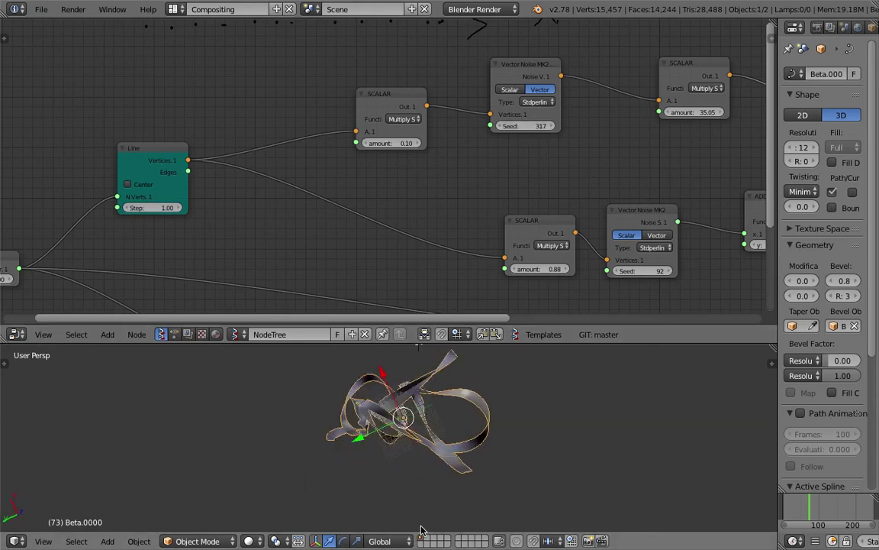
scroll(418, 519, "up", 1)
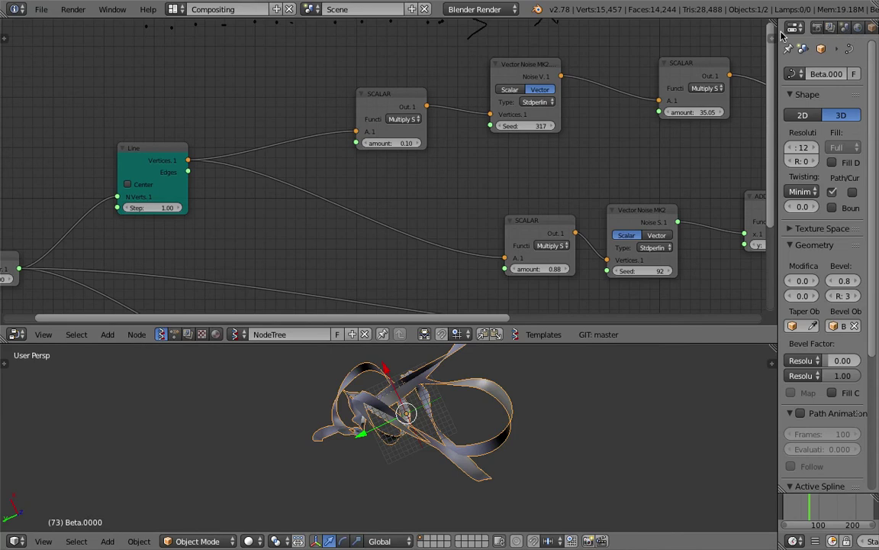
left_click_drag(777, 32, 685, 34)
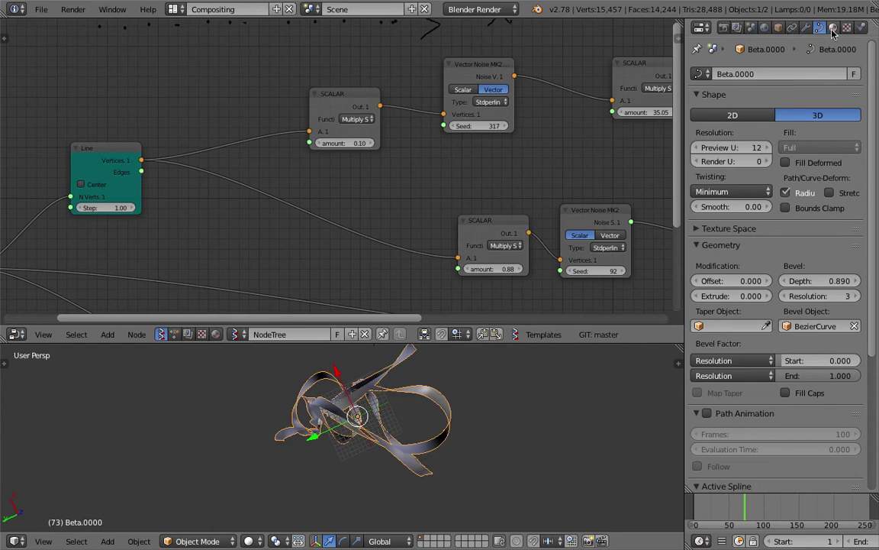
left_click(833, 27)
left_click(756, 118)
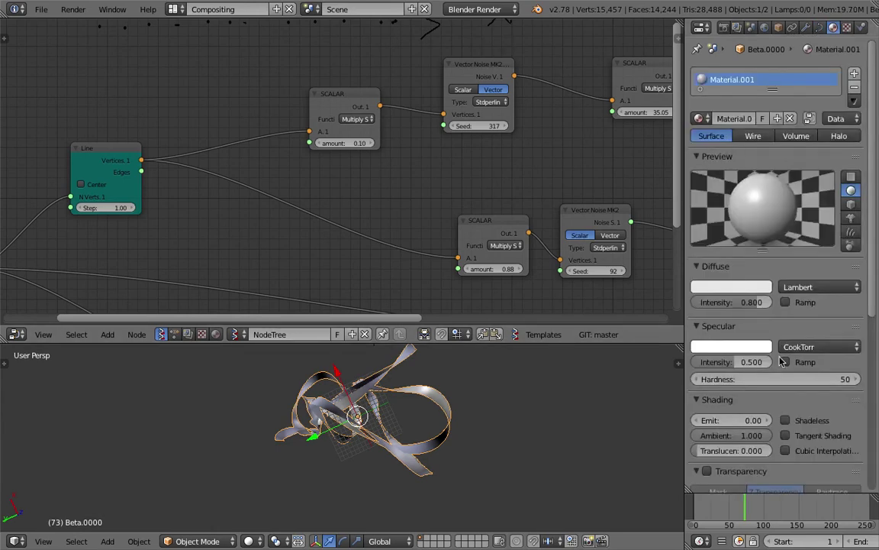
- Make the ribbon's material shadeless and set its diffuse color to red
scroll(784, 365, "down", 2)
left_click(801, 370)
middle_click_drag(587, 403, 589, 396)
left_click(742, 232)
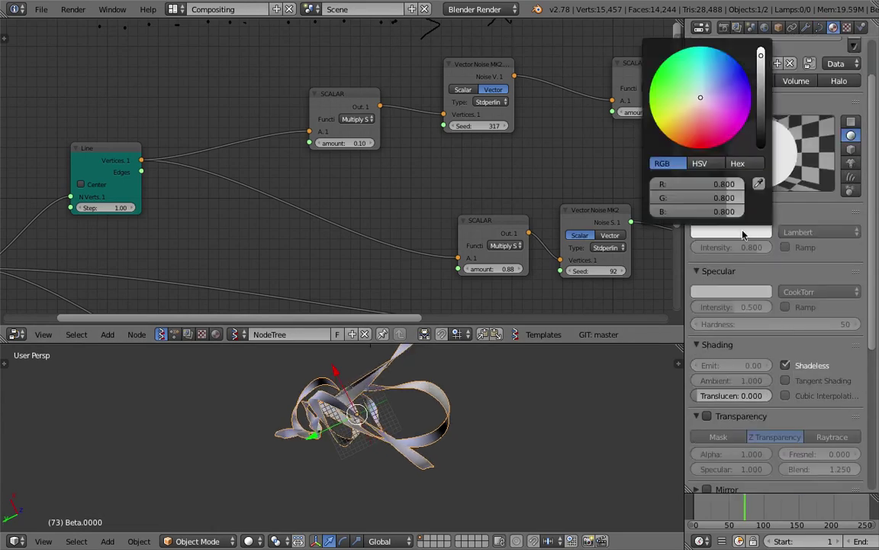
left_click(709, 144)
- Enlarge the 3D viewport around the red ribbon and save the file
middle_click_drag(338, 457, 398, 346)
left_click_drag(397, 344, 398, 222)
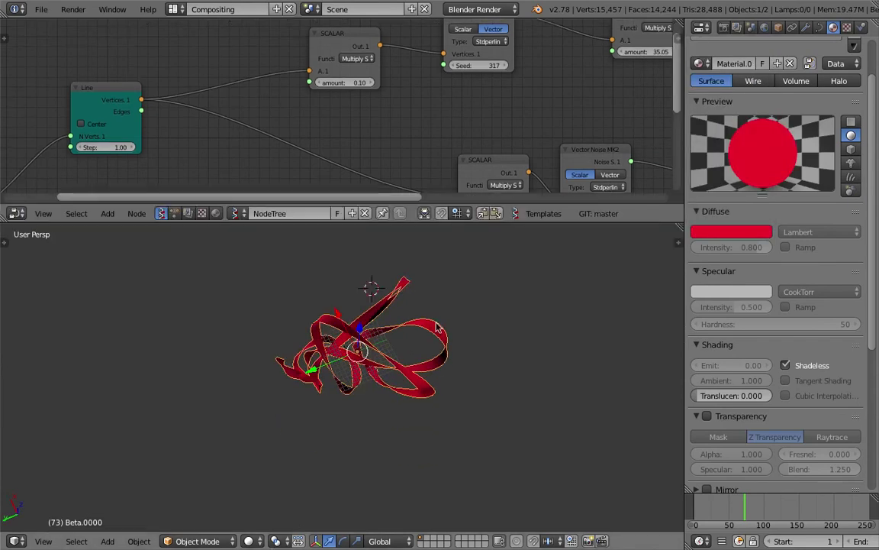
middle_click_drag(437, 328, 402, 348, "shift")
key("ctrl+s")
left_click(402, 348)
- Set the world's horizon and zenith colors to white and enable Blend Sky and Paper Sky
left_click(765, 28)
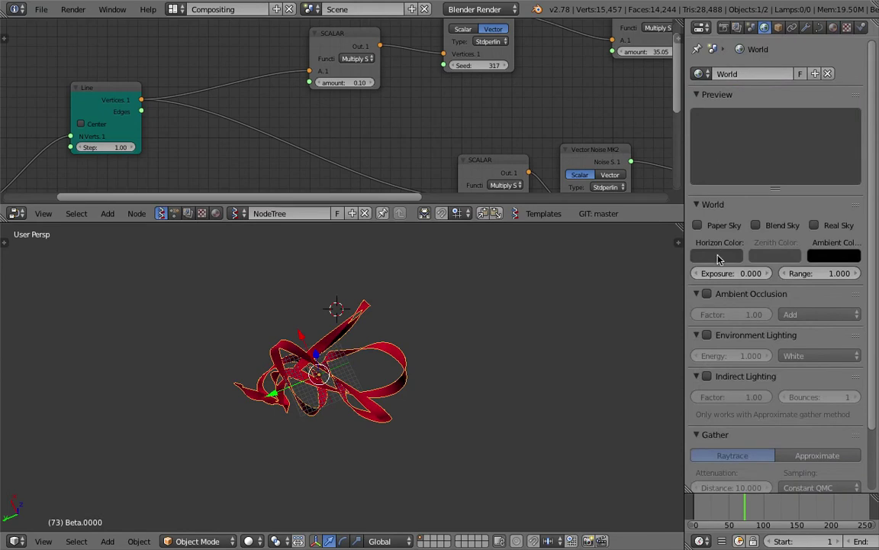
left_click(719, 257)
left_click_drag(809, 106, 808, 70)
left_click(774, 258)
left_click_drag(791, 132, 791, 71)
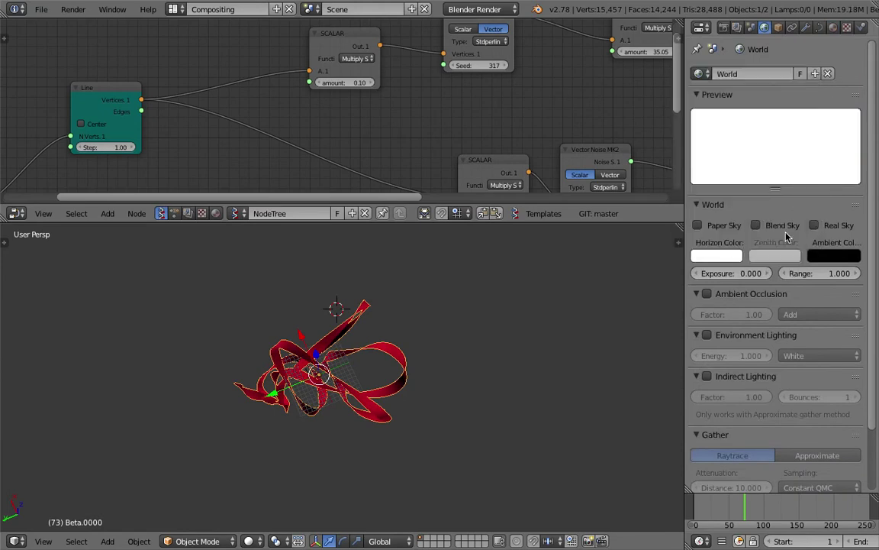
left_click(780, 229)
left_click(720, 226)
- Switch the 3D viewport to Rendered shading to preview the red ribbon on the white background
middle_click_drag(535, 333, 413, 426)
scroll(343, 498, "up", 1)
left_click(248, 540)
left_click(269, 451)
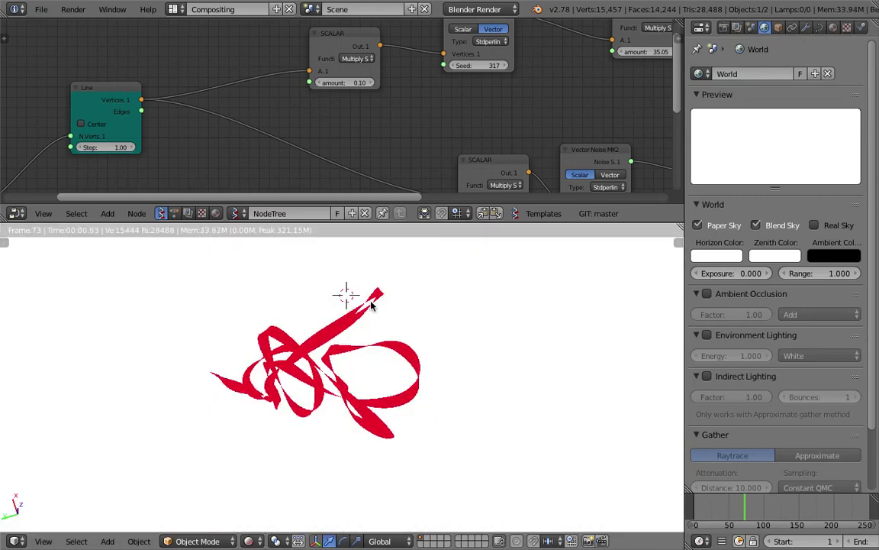
- Set the Vector-mode Vector Noise MK2 seed to 337 and the current frame to 42
middle_click_drag(389, 396, 379, 461)
scroll(378, 393, "up", 2)
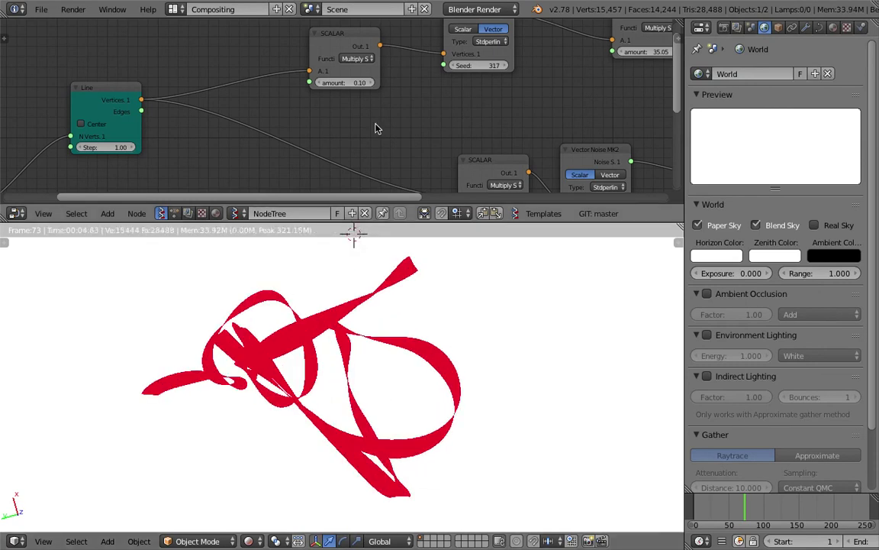
left_click_drag(484, 71, 498, 71)
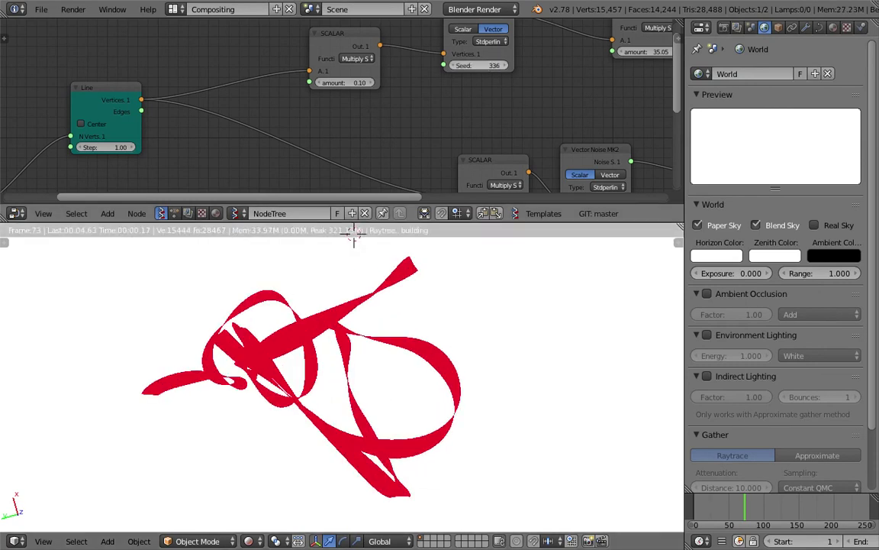
left_click_drag(747, 515, 722, 514)
- Return the 3D viewport to Solid shading and enlarge the node editor area above it
left_click(253, 541)
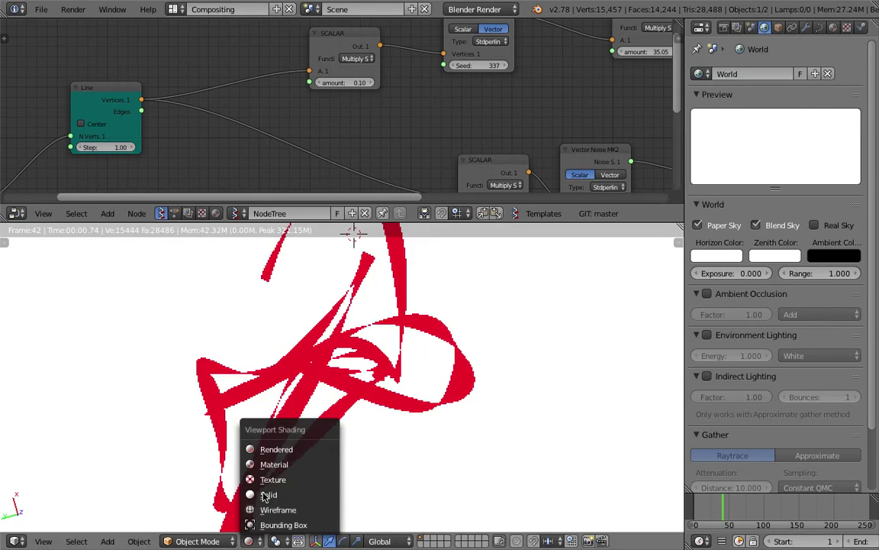
left_click(264, 495)
left_click(262, 540)
left_click(280, 496)
mouse_move(346, 431)
middle_mouse_down()
mouse_move(335, 357)
mouse_move(438, 368)
middle_mouse_up()
scroll(334, 361, "down", 3)
middle_click_drag(371, 353, 395, 357)
middle_click_drag(450, 362, 400, 373)
left_click(400, 382)
scroll(218, 158, "down", 4)
scroll(217, 157, "down", 2)
left_click_drag(326, 222, 317, 321)
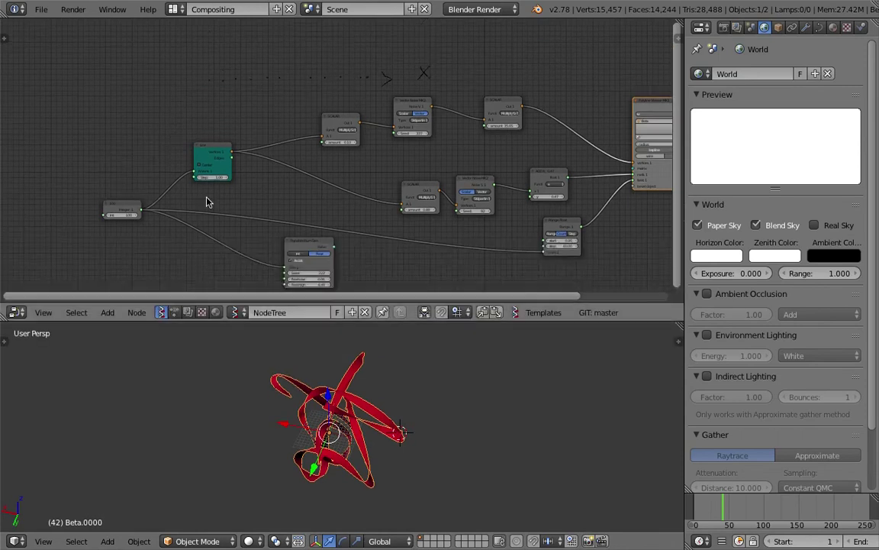
- Review the node tree from the Line node through to the options and input sockets of the Polyline Viewer MK1 node
scroll(192, 161, "up", 2)
mouse_move(188, 144)
left_mouse_down()
mouse_move(219, 160)
mouse_move(193, 139)
left_mouse_up()
middle_click_drag(226, 146, 142, 151)
middle_click_drag(490, 169, 340, 159)
scroll(381, 174, "up", 6)
middle_click_drag(398, 178, 298, 186)
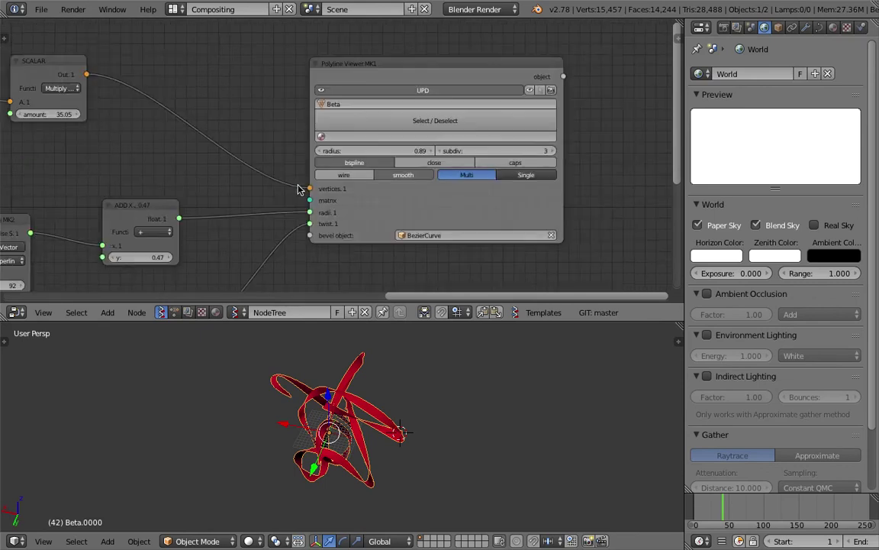
scroll(299, 186, "up", 2)
middle_click_drag(420, 432, 504, 410)
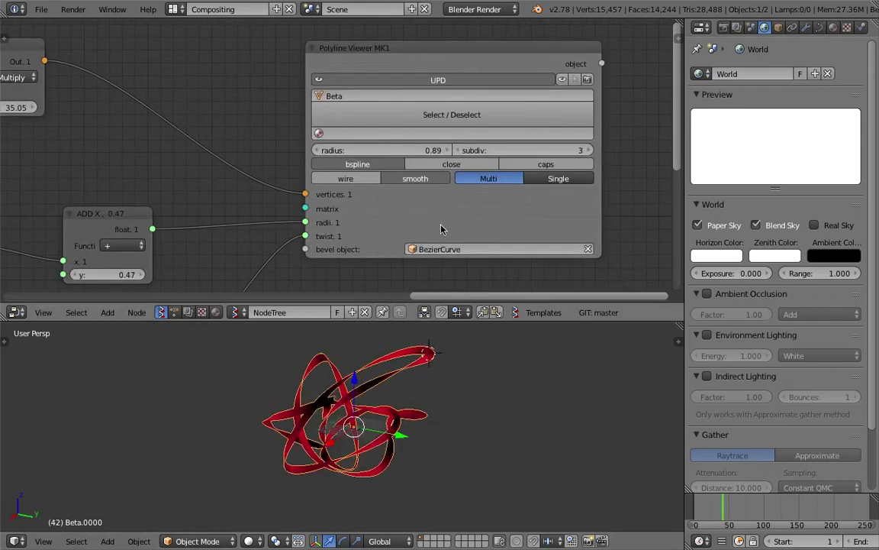
scroll(417, 191, "up", 3)
middle_click_drag(415, 189, 361, 196)
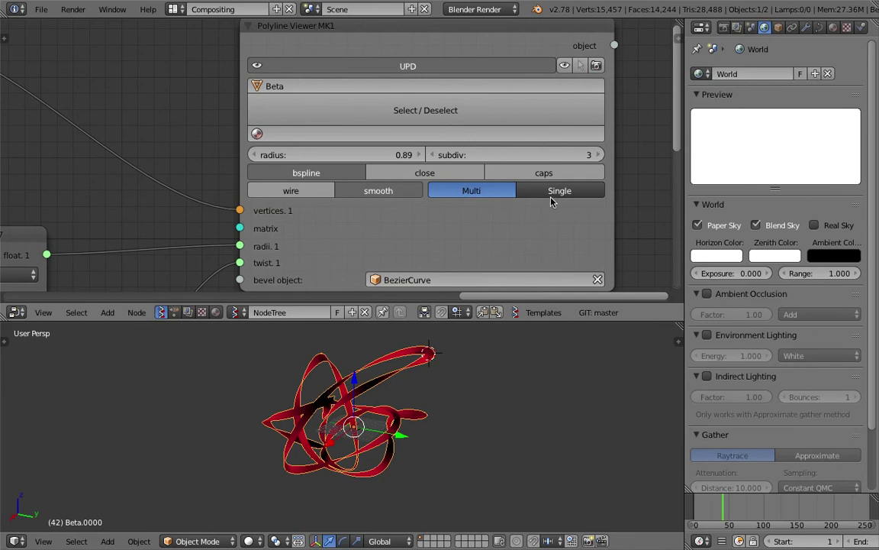
scroll(539, 199, "down", 2)
- Inspect the red ribbon from several angles and review the nodes feeding the Polyline Viewer MK1 node
middle_click_drag(398, 405, 364, 414)
middle_click_drag(442, 412, 375, 420)
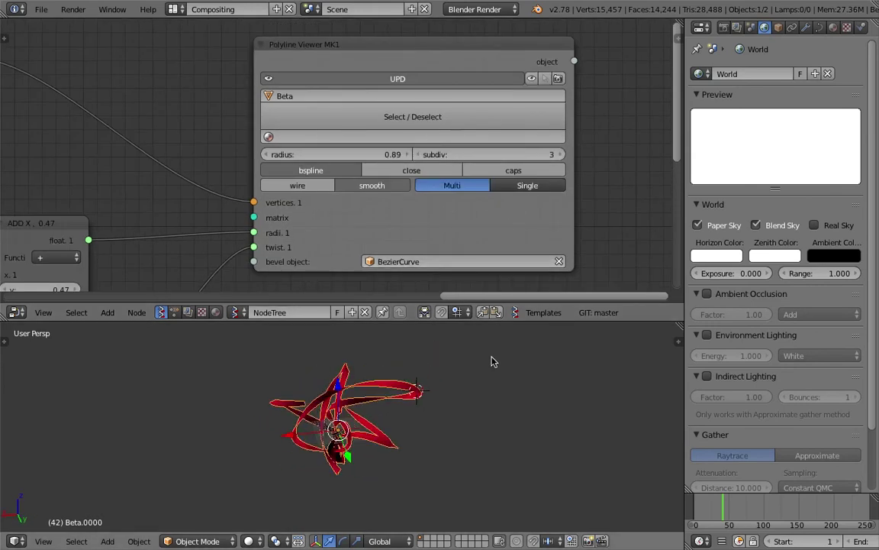
scroll(448, 401, "down", 2)
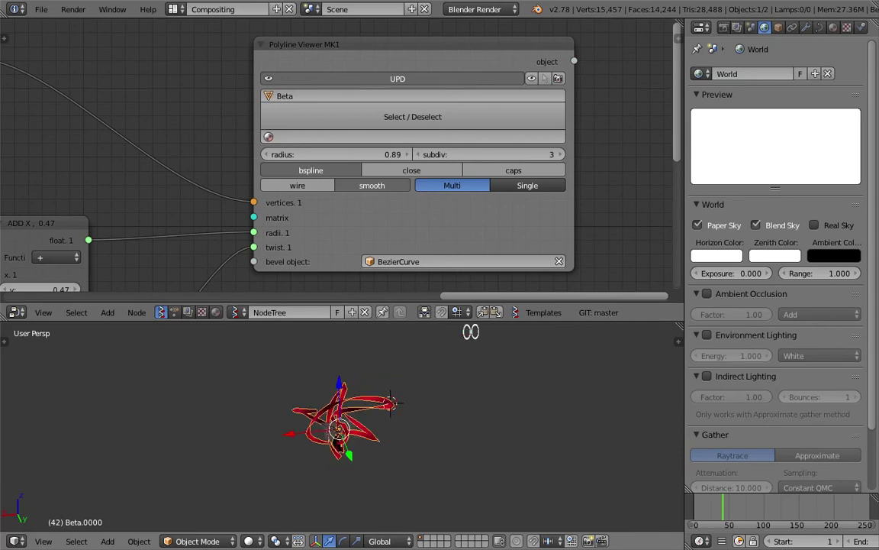
scroll(419, 388, "up", 3)
middle_click_drag(461, 369, 406, 396)
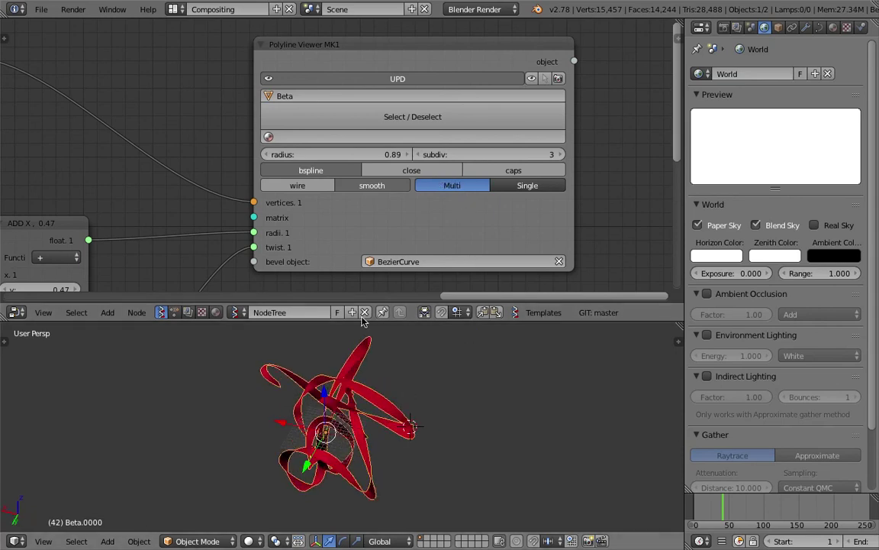
scroll(346, 255, "down", 5)
middle_click_drag(346, 255, 386, 244)
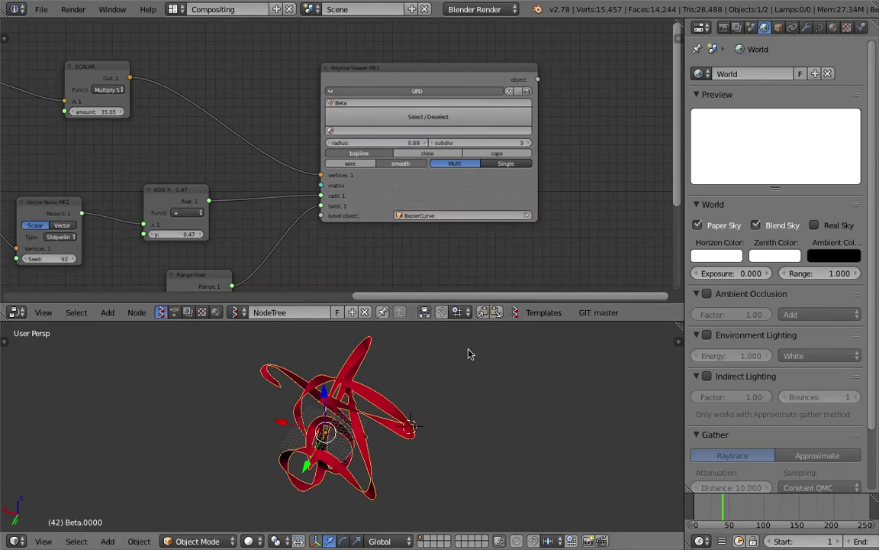
- Switch to the browser, open the BLENDERSUSHI / SV Turtle Random Walk Numpy (LIVENODING390) video, and mute the sound
key("ctrl+Right")
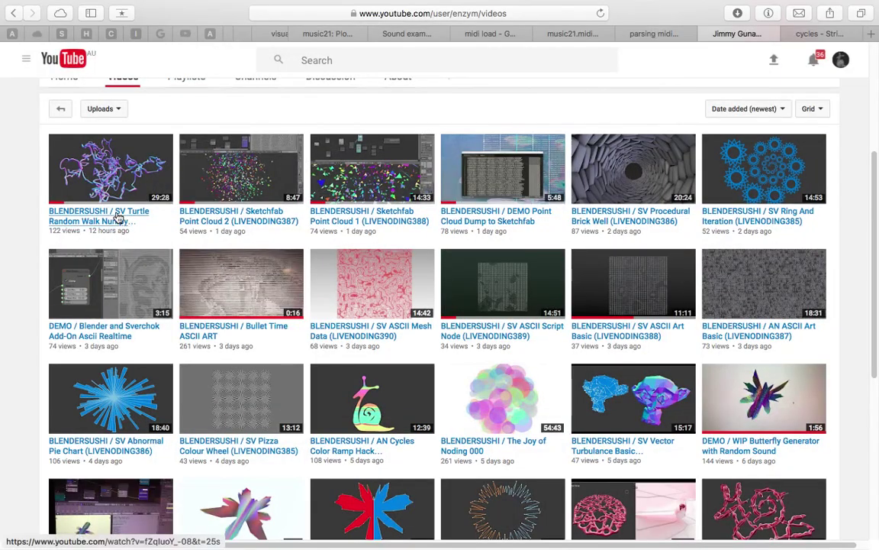
left_click(118, 218)
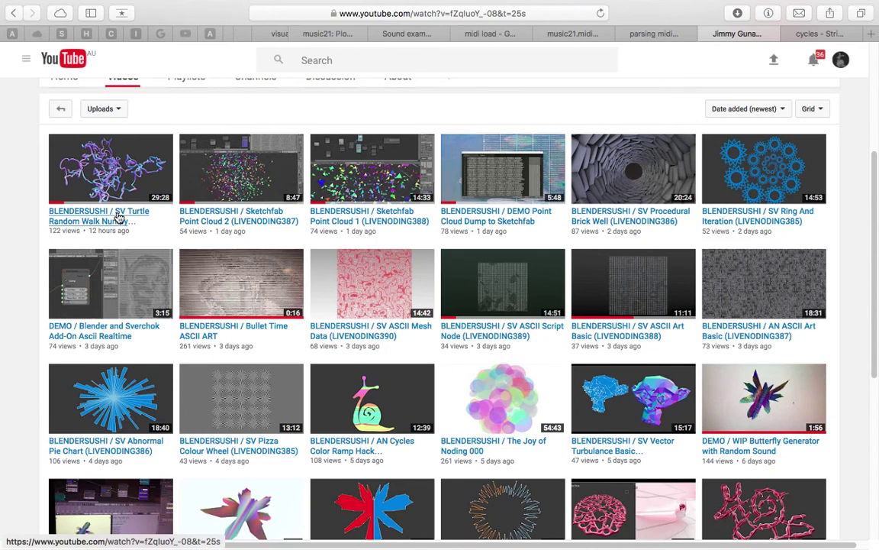
key("XF86AudioMute")
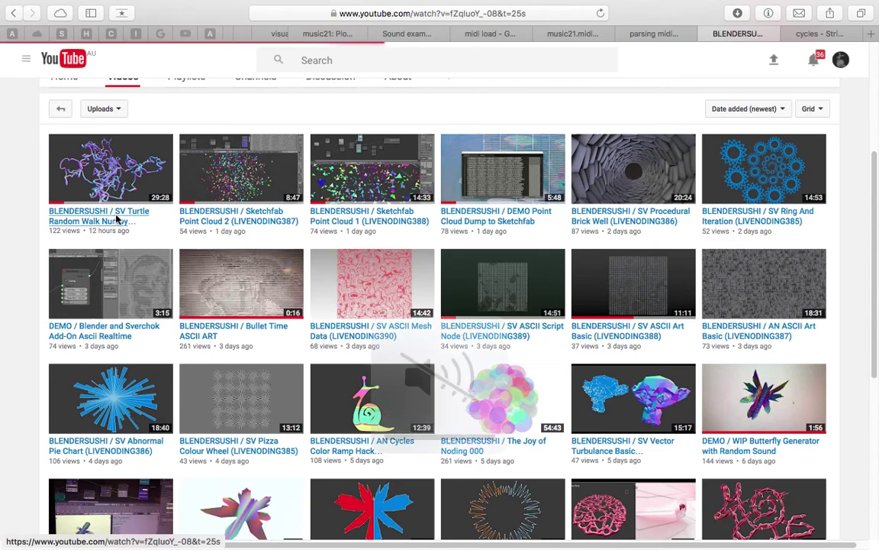
- Expand the video's full description and copy the GIST Final ID
scroll(261, 271, "down", 1)
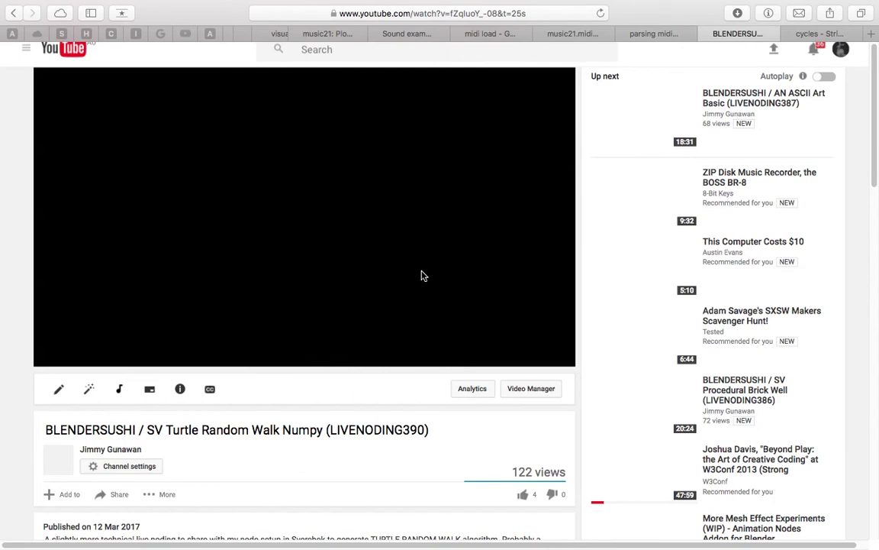
scroll(423, 278, "down", 1)
scroll(160, 389, "down", 1)
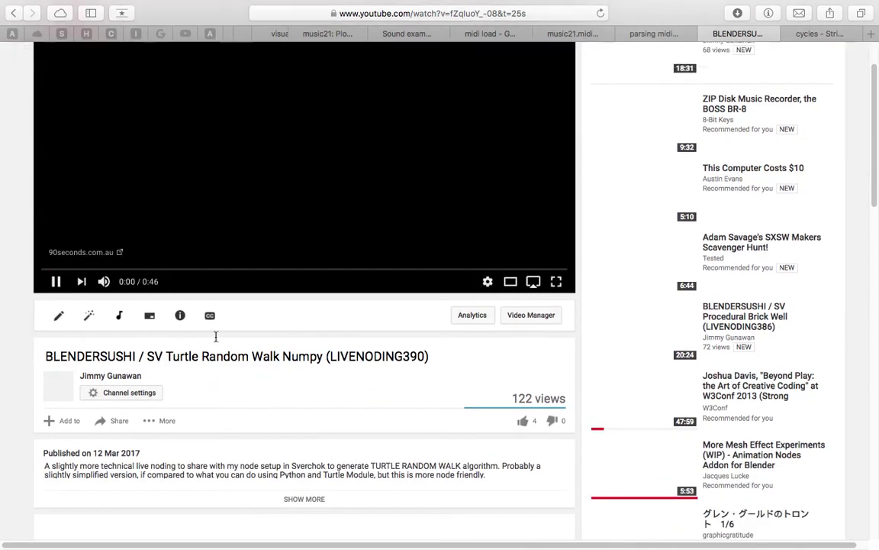
scroll(283, 413, "down", 3)
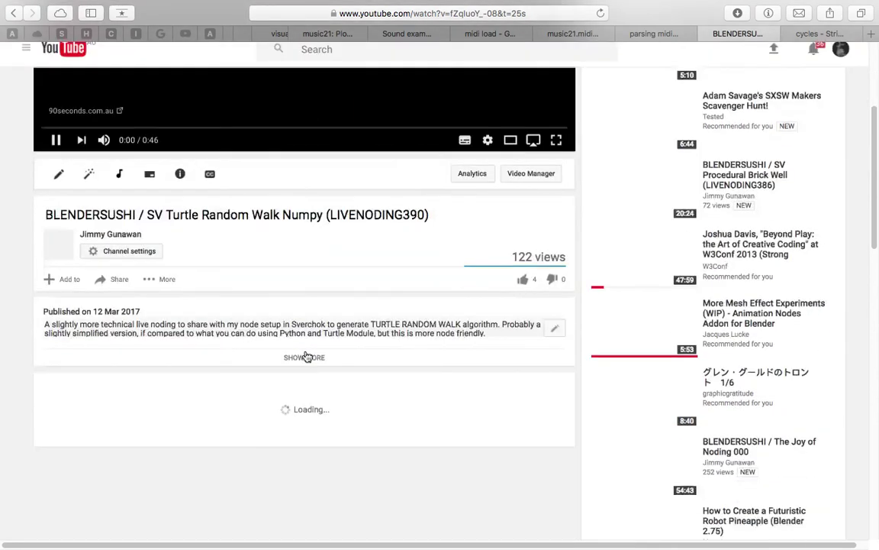
left_click(306, 359)
scroll(126, 261, "down", 7)
scroll(119, 276, "up", 8)
scroll(164, 319, "down", 3)
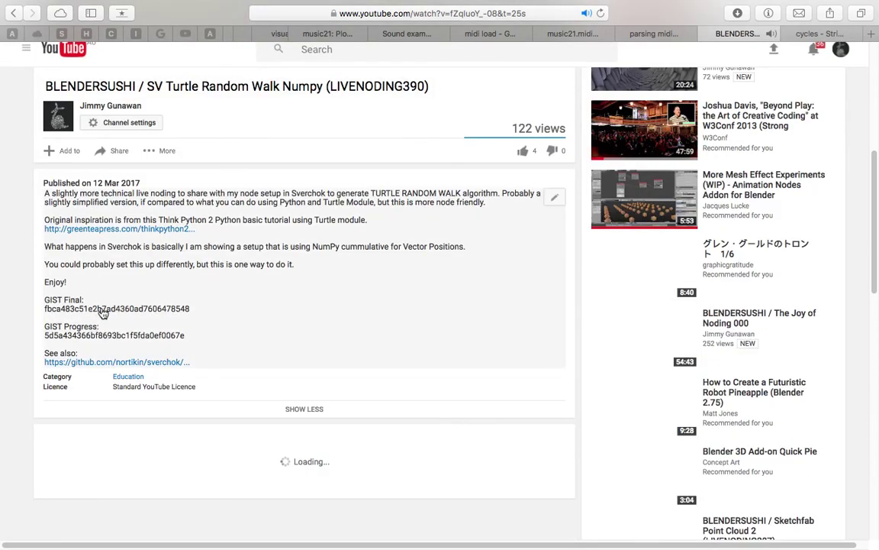
double_click(136, 310)
key("ctrl+c")
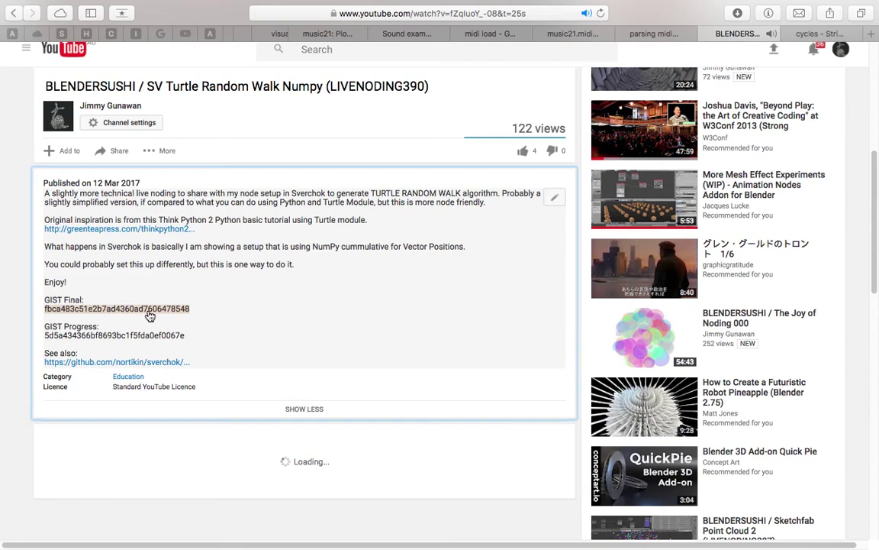
- Switch back to Blender and move the Polyline Viewer MK1 node farther away from the nodes feeding it
key("ctrl+Left")
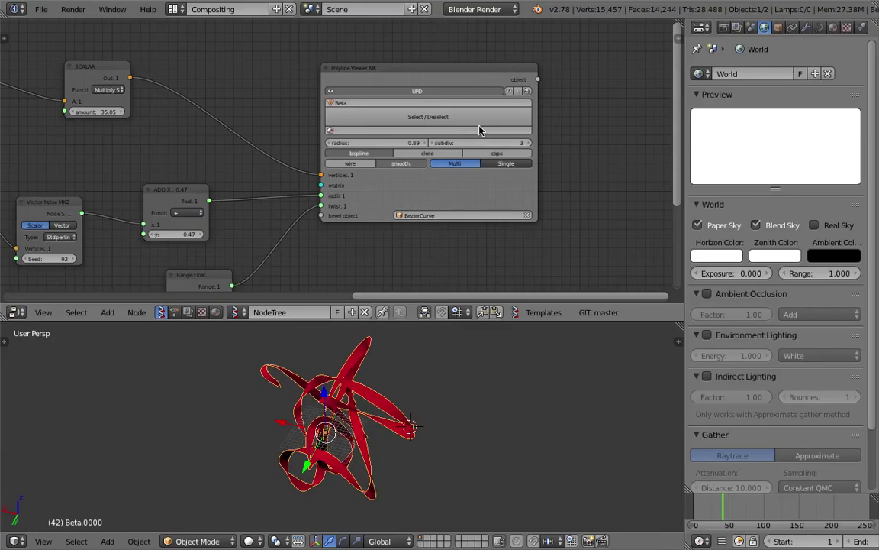
scroll(481, 132, "down", 2)
scroll(418, 130, "right", 3, "ctrl")
left_click_drag(313, 130, 491, 70)
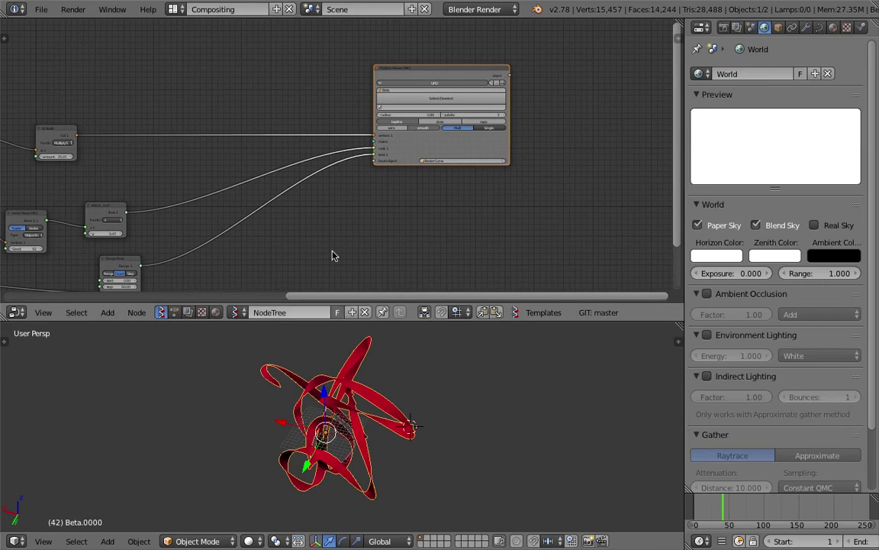
- Create a new empty Sverchok node tree and show the node editor's properties sidebar
left_click(352, 313)
middle_click_drag(323, 247, 374, 160)
left_click(677, 40)
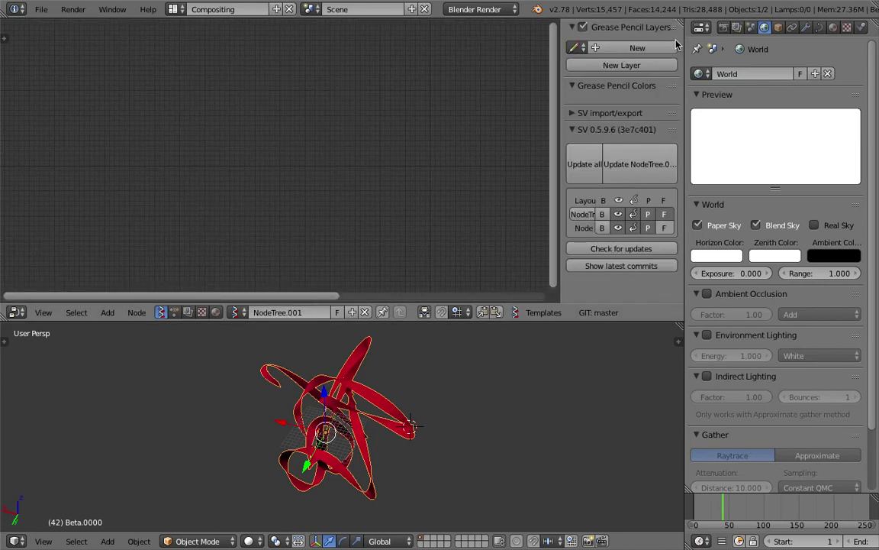
- Import the Turtle Random Walk gist into the empty node tree using the copied gist ID, widening the properties sidebar
left_click(595, 115)
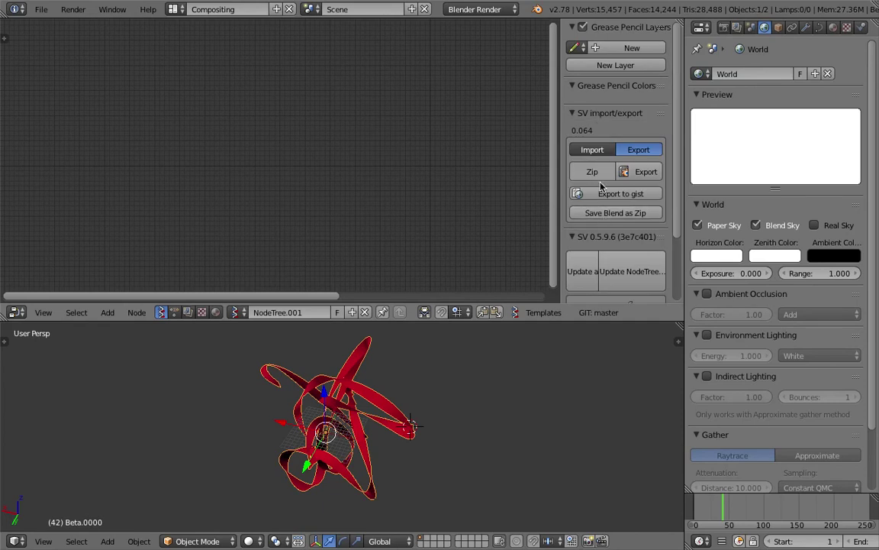
left_click(598, 150)
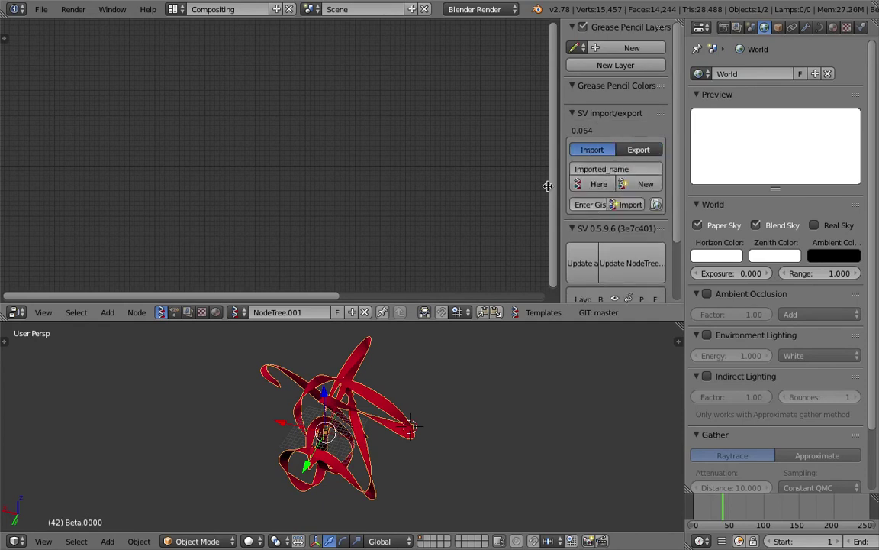
left_click_drag(560, 187, 366, 191)
left_click(424, 206)
key("ctrl+v")
left_click(578, 207)
left_click(579, 207)
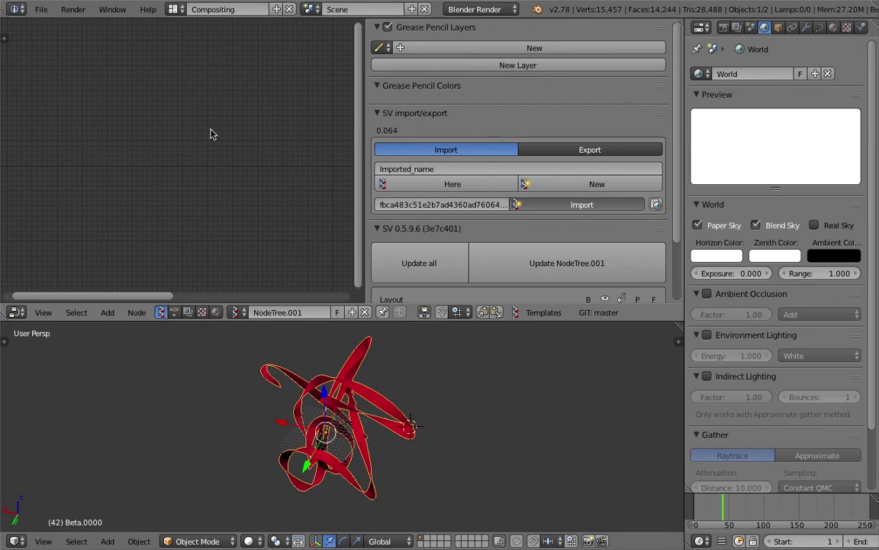
- Hide the node editor's properties sidebar and locate the imported random walk node network
middle_click_drag(324, 385, 368, 422)
scroll(378, 401, "up", 6)
scroll(367, 419, "down", 4)
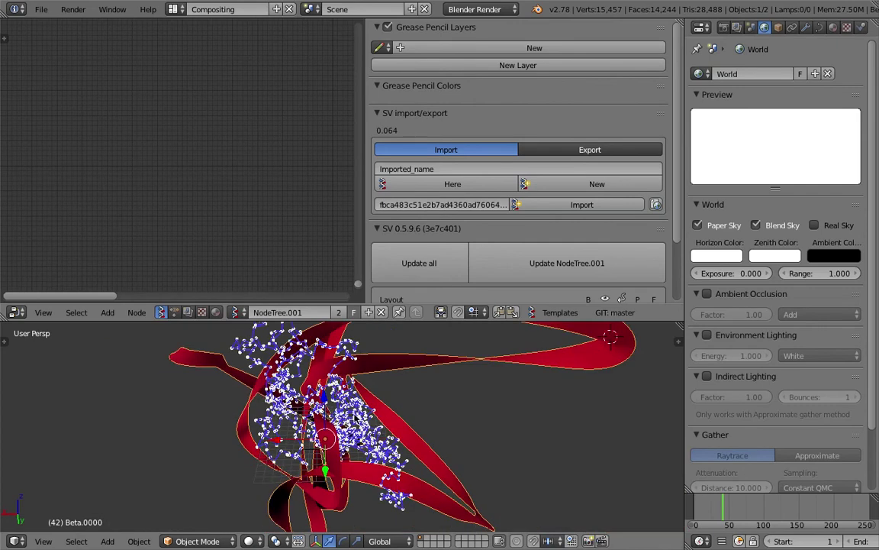
key("n")
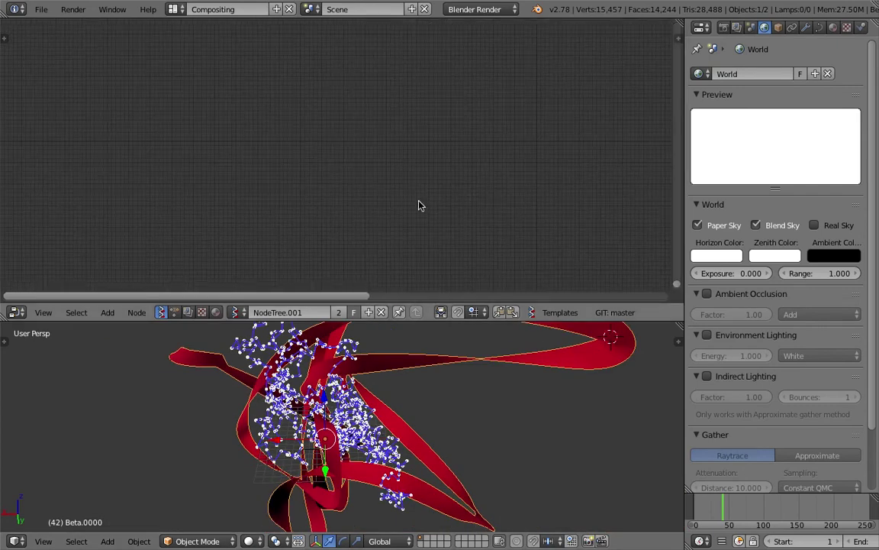
middle_click_drag(389, 185, 264, 243)
scroll(414, 208, "down", 6)
middle_click_drag(454, 160, 299, 210)
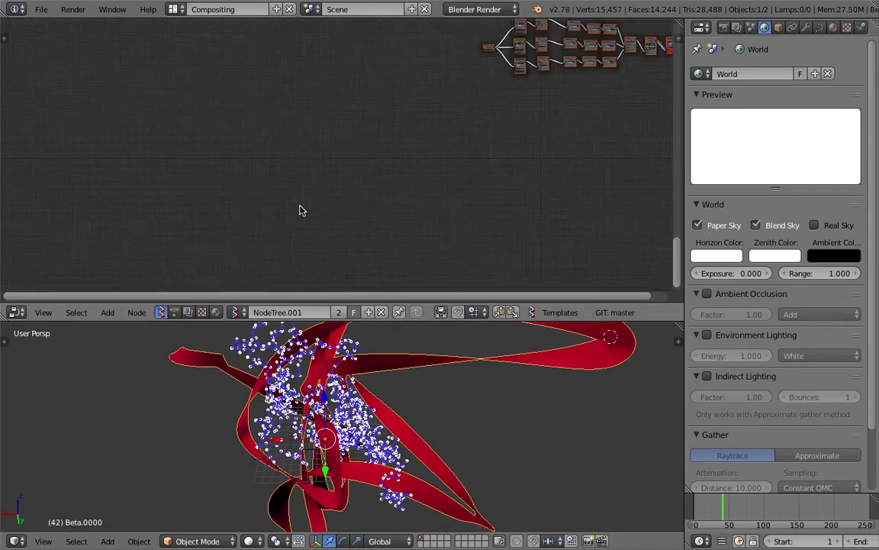
middle_click_drag(485, 132, 281, 219)
scroll(284, 219, "up", 8)
middle_click_drag(477, 117, 418, 136)
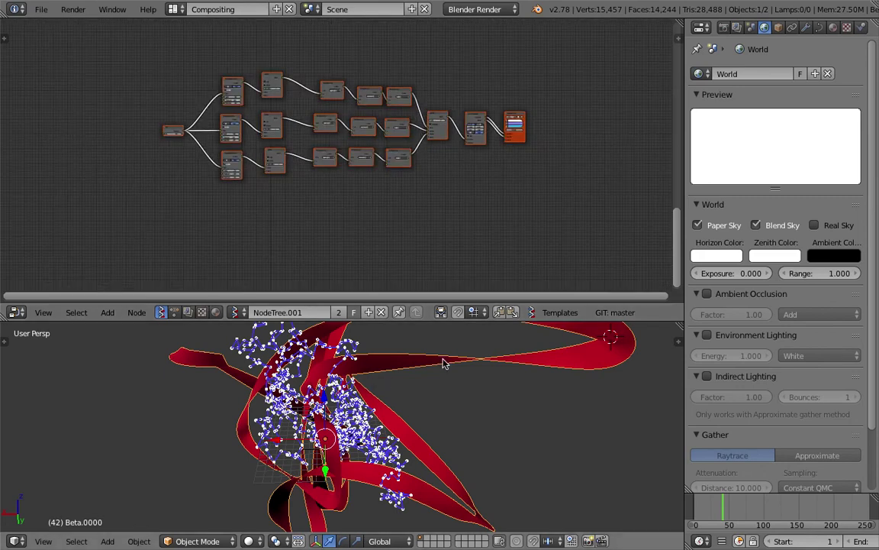
- Move the red ribbon object to the second layer and switch off the Viewer Draw node's display
key("m")
key("2")
scroll(410, 173, "up", 8)
mouse_move(483, 143)
middle_mouse_down()
mouse_move(410, 172)
mouse_move(236, 172)
mouse_move(269, 159)
middle_mouse_up()
scroll(235, 170, "up", 10)
left_click(282, 149)
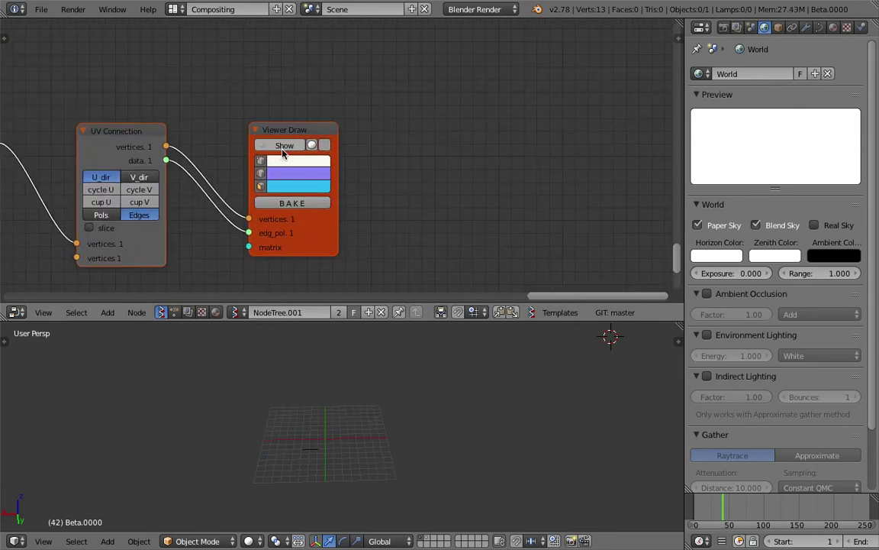
left_click(282, 147)
scroll(357, 455, "up", 4)
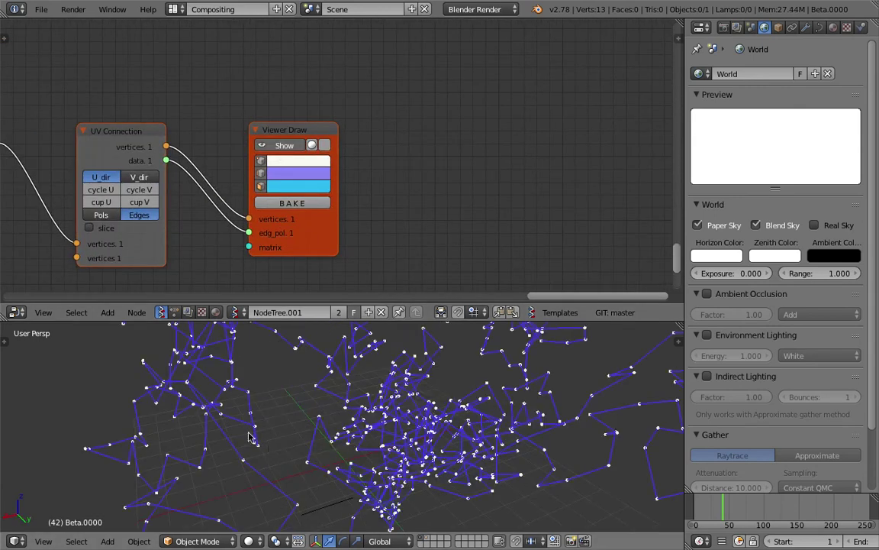
left_click(281, 145)
left_click(281, 145)
left_click(281, 145)
- Add a Polyline Viewer MK1 node and connect the UV Connection node's vertices output to its vertices input
scroll(358, 130, "down", 3)
key("shift+a")
left_click(427, 126)
type("polyl")
key("Down")
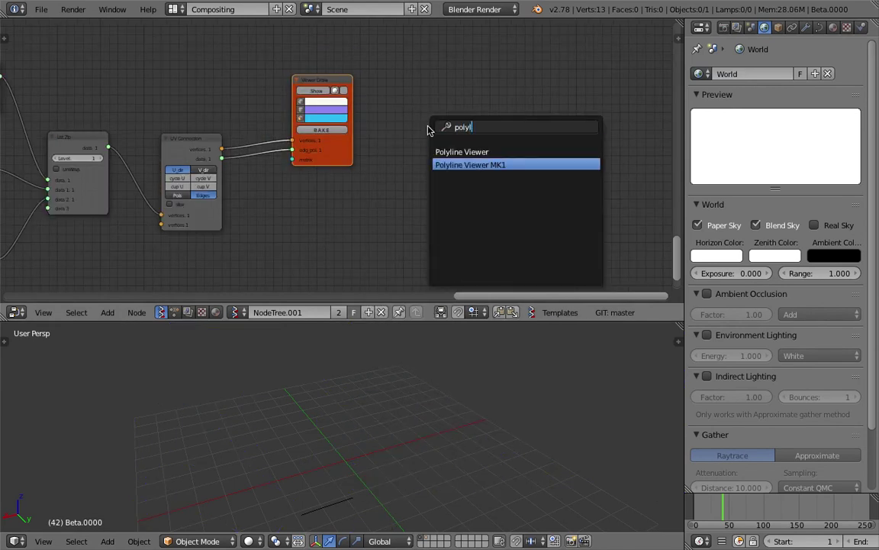
key("Return")
scroll(404, 117, "up", 4)
left_click_drag(185, 115, 467, 226)
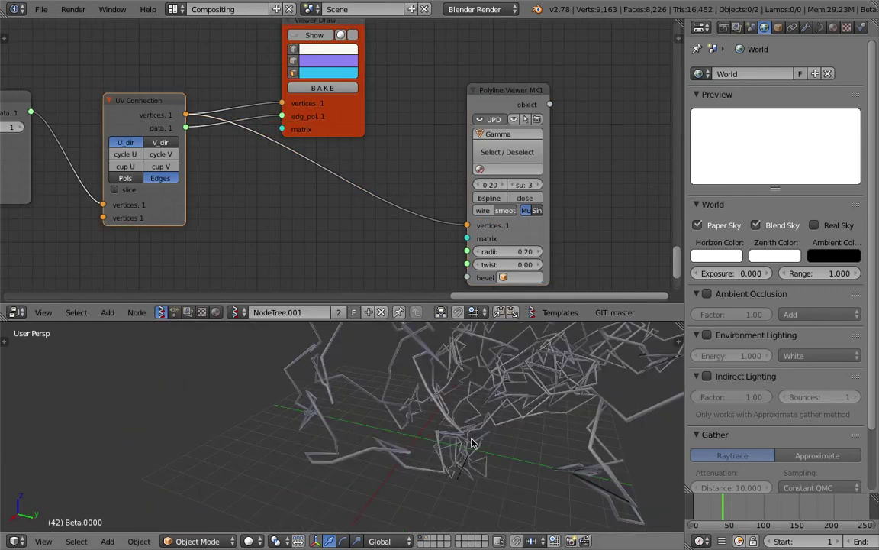
- Examine the generated polyline tubes from several angles in the 3D view and select the tube object
scroll(471, 442, "down", 4)
right_click(430, 392)
scroll(385, 429, "up", 7)
key("a")
scroll(392, 434, "down", 6)
middle_click_drag(393, 436, 484, 359)
scroll(270, 423, "up", 4)
right_click(461, 412)
- Enable bspline on the Polyline Viewer MK1 node and deselect the resulting tube object
middle_click_drag(519, 208, 470, 165)
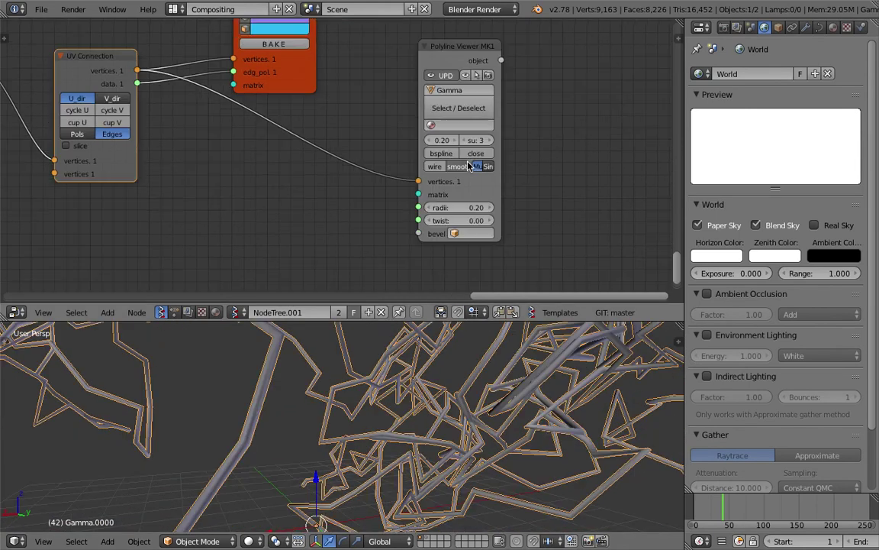
left_click(445, 158)
middle_click_drag(420, 427, 444, 447)
key("a")
scroll(424, 425, "down", 6)
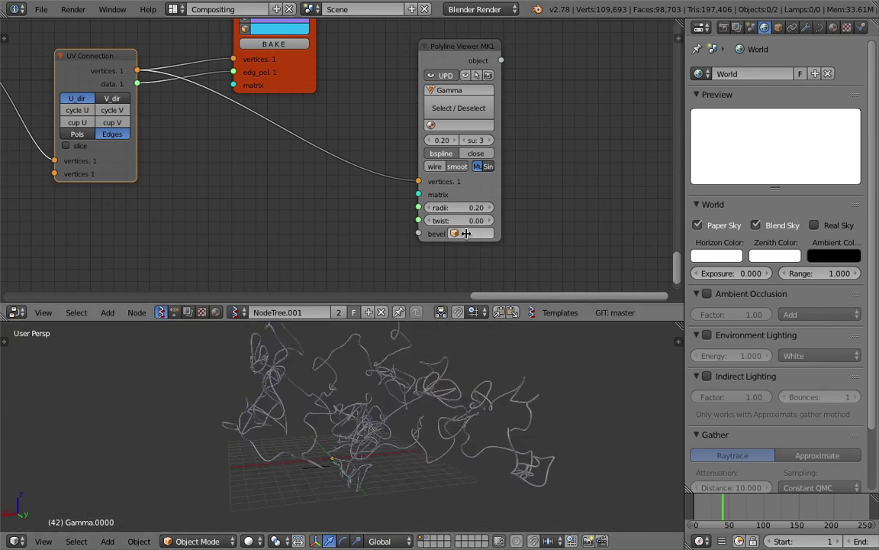
- Widen the Polyline Viewer MK1 node and set its radii to 0.86 and twist to 1.02
left_click_drag(498, 214, 481, 208)
mouse_move(419, 348)
middle_mouse_down()
mouse_move(416, 368)
mouse_move(421, 346)
middle_mouse_up()
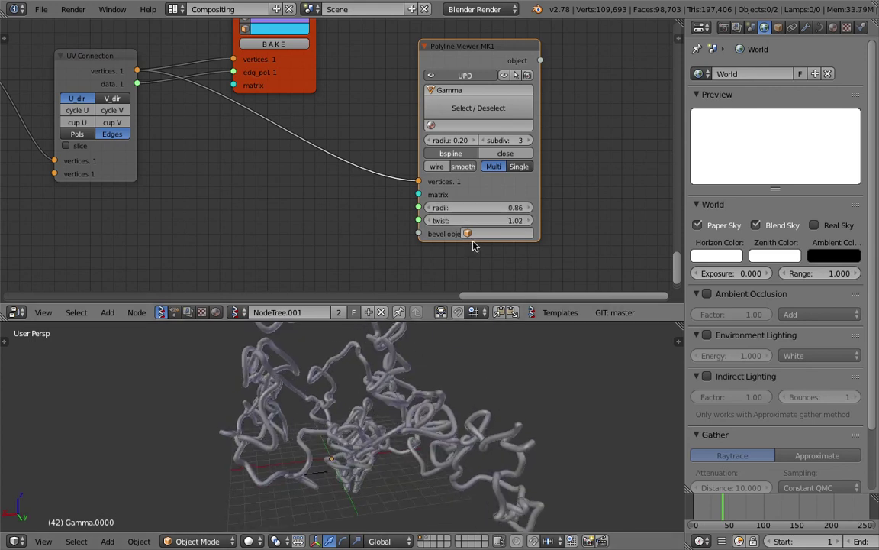
left_click_drag(491, 195, 534, 174)
- Add a Random Num Gen node below the UV Connection and Polyline Viewer MK1 nodes
middle_click_drag(285, 183, 293, 180)
key("alt+space")
type("random n")
key("Return")
left_click(214, 195)
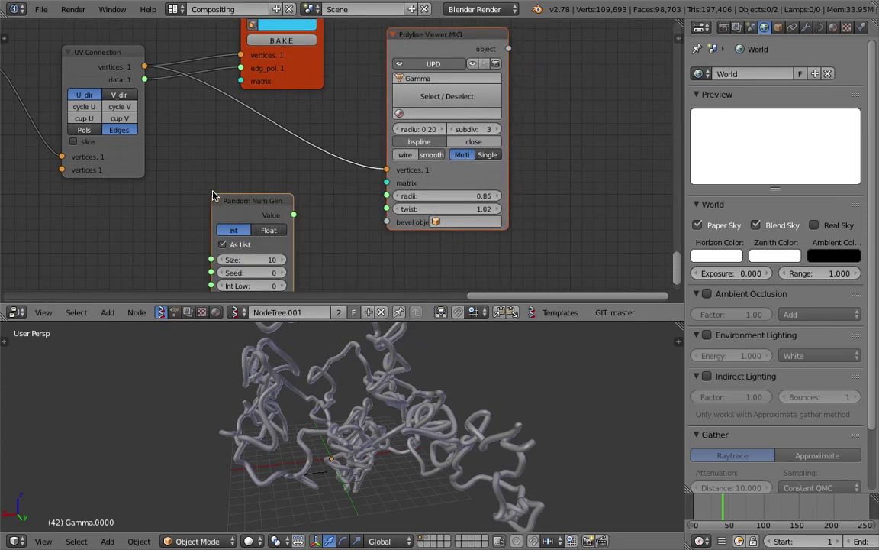
- Set the shared integer node to 100 and connect it to the new Random Num Gen node's Size input
scroll(219, 193, "down", 7)
key("a")
middle_click_drag(221, 193, 488, 184)
scroll(471, 181, "down", 1)
left_click_drag(526, 171, 260, 231)
middle_click_drag(259, 232, 560, 236)
middle_click_drag(265, 139, 457, 143)
scroll(322, 162, "up", 3)
middle_click_drag(322, 162, 90, 103)
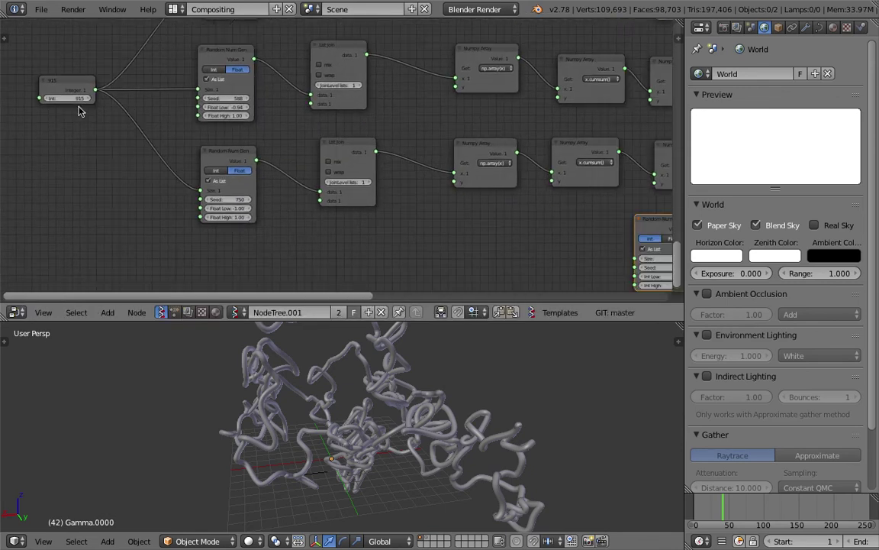
left_click(76, 100)
type("100")
key("Return")
left_click_drag(94, 90, 634, 259)
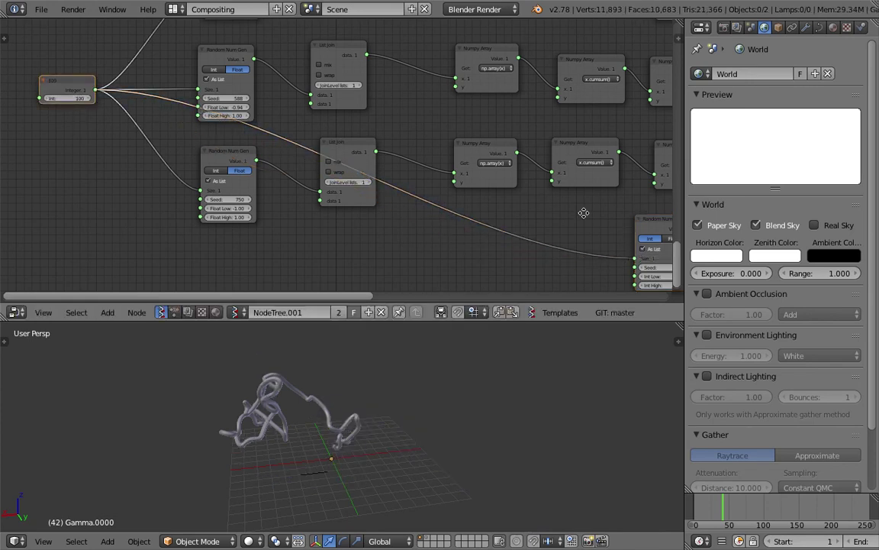
- Connect the new Random Num Gen node's value to the Polyline Viewer MK1 radii and switch the generator to Float
middle_click_drag(583, 210, 293, 178)
scroll(324, 170, "up", 2)
left_click_drag(358, 195, 416, 182)
scroll(534, 153, "down", 4)
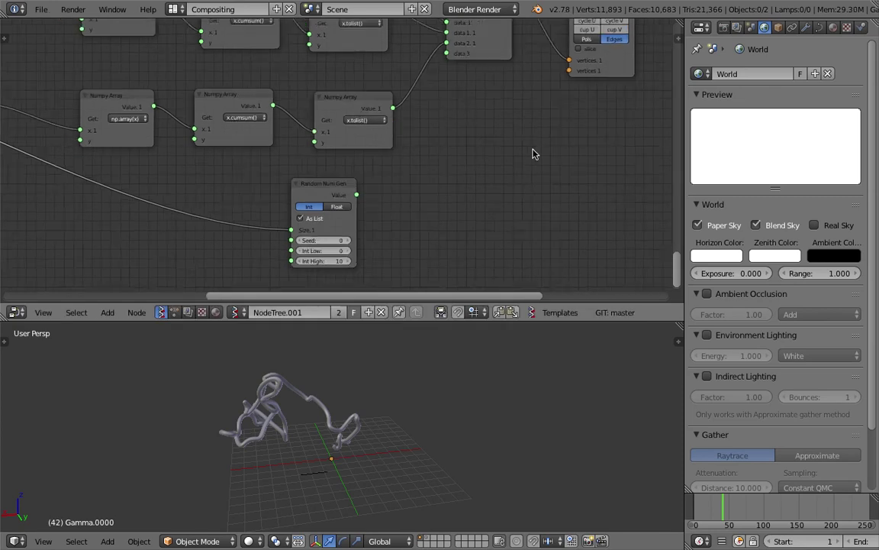
middle_click_drag(561, 155, 369, 179)
left_click_drag(182, 216, 572, 134)
left_click(451, 208)
scroll(450, 208, "up", 1)
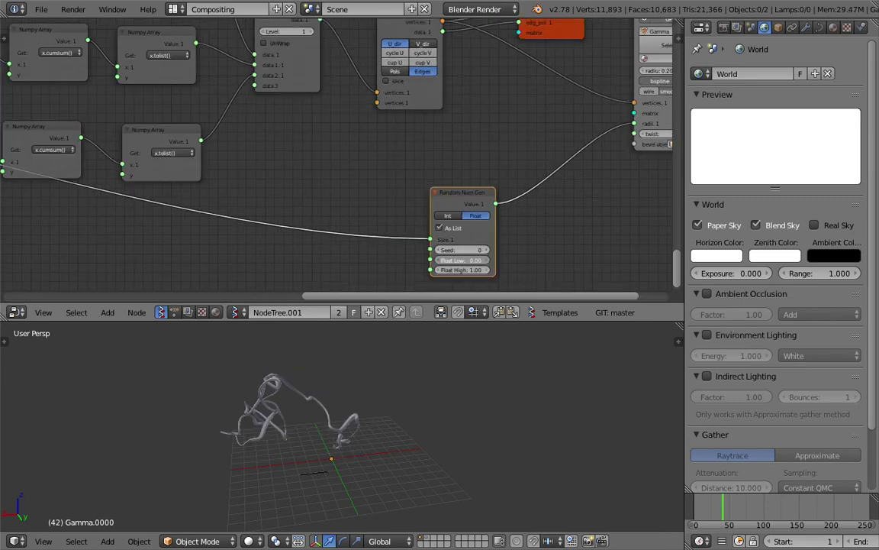
- Set the radii generator's Float Low to 0.18, Float High to 1.90 and Seed to 116
mouse_move(477, 273)
left_mouse_down()
mouse_move(509, 273)
mouse_move(477, 262)
left_mouse_up()
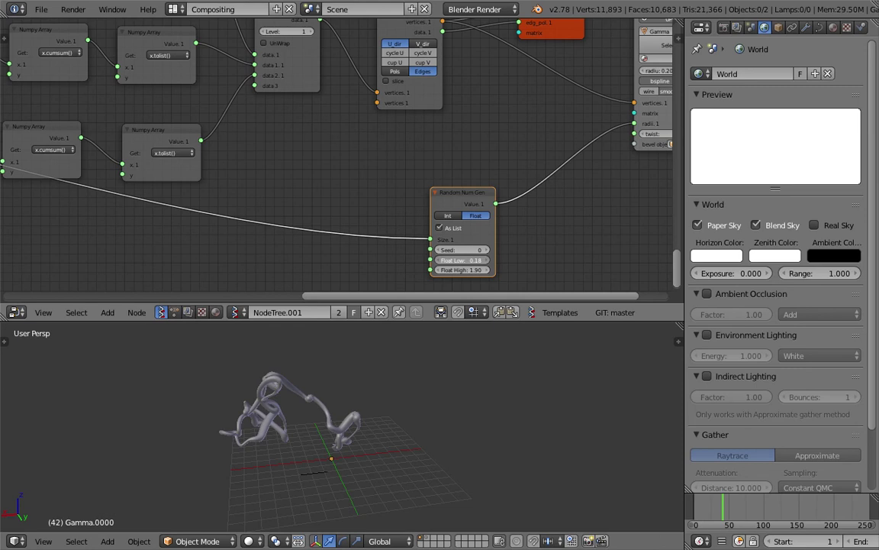
scroll(364, 412, "up", 3)
scroll(390, 260, "up", 1)
left_click_drag(477, 247, 541, 247)
middle_click_drag(374, 347, 522, 384)
left_click_drag(483, 248, 506, 248)
- Review the node setup and examine the varying-thickness tube from several angles, selecting it in the 3D view
middle_click_drag(471, 181, 312, 165)
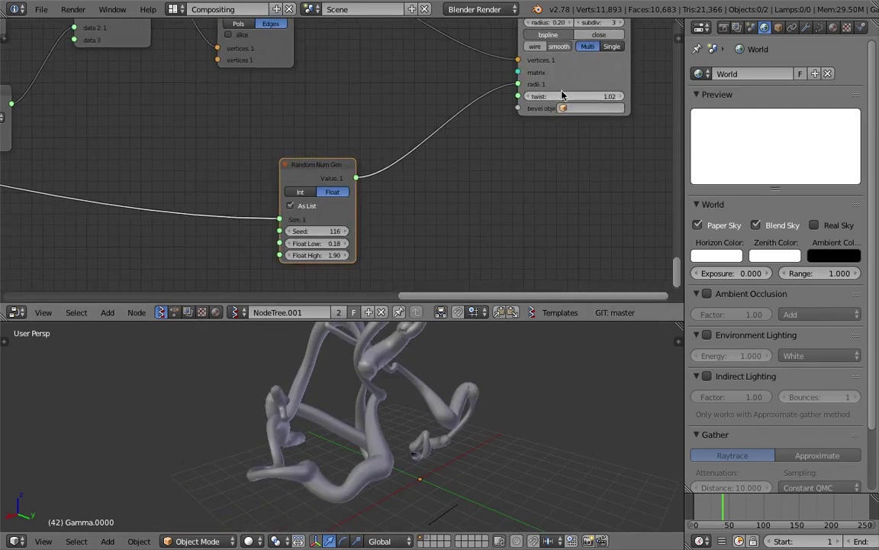
middle_click_drag(548, 106, 506, 162)
scroll(408, 189, "down", 4)
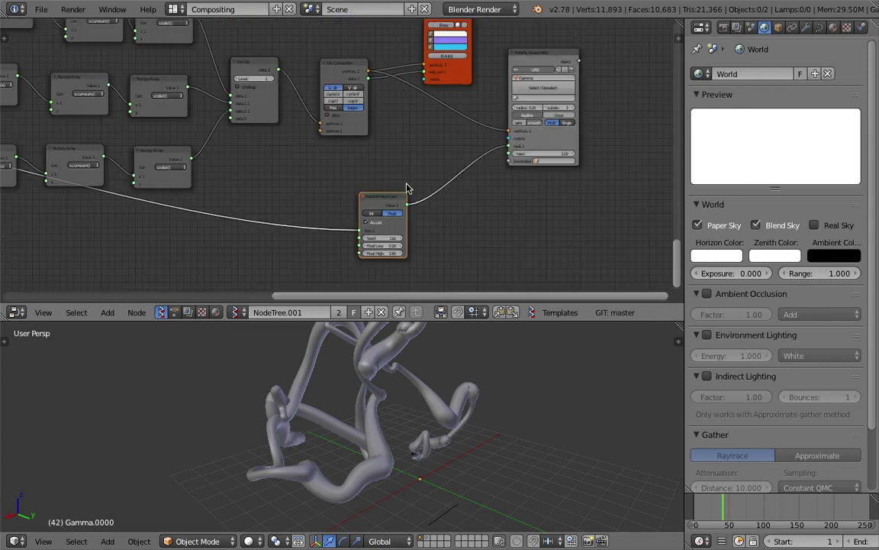
middle_click_drag(421, 168, 503, 184)
middle_click_drag(508, 400, 381, 408)
right_click(232, 412)
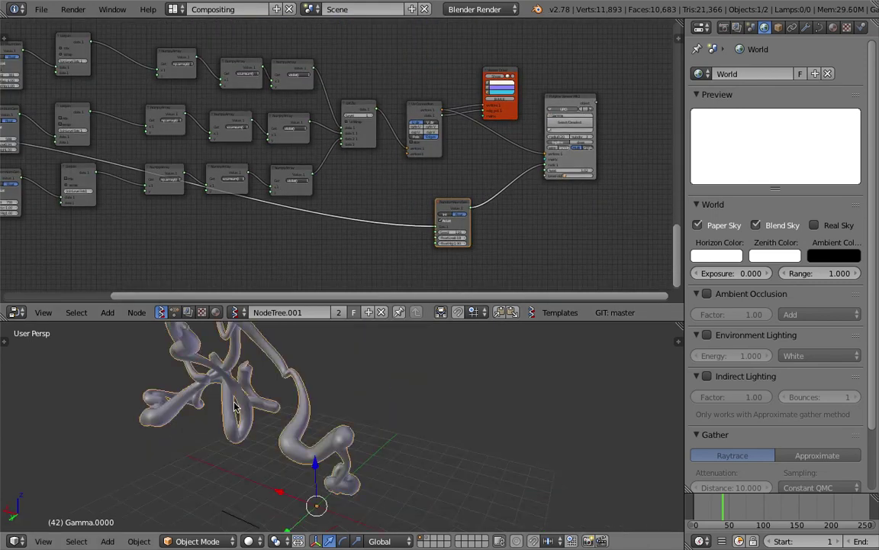
middle_click_drag(232, 412, 299, 400)
- Open the recent file turtle_MULTI_randomwalk_002.blend
left_click(42, 10)
mouse_move(73, 52)
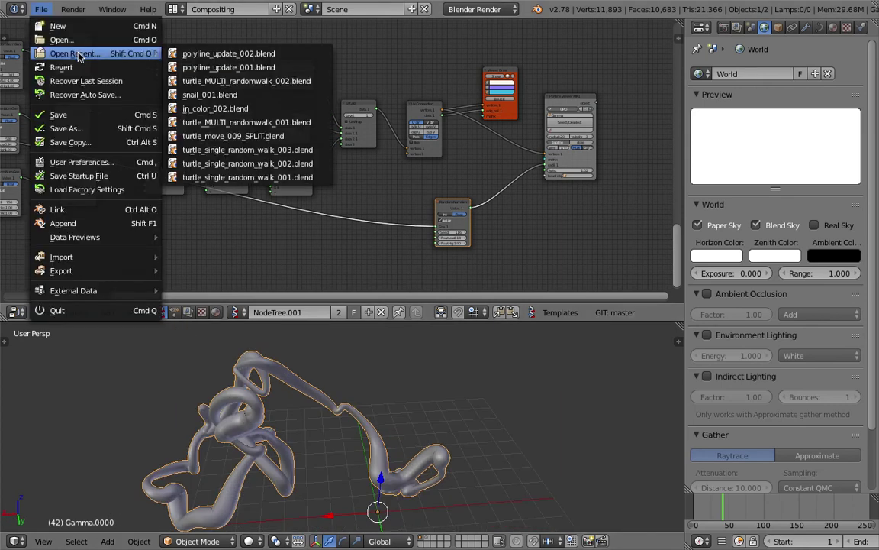
left_click(252, 78)
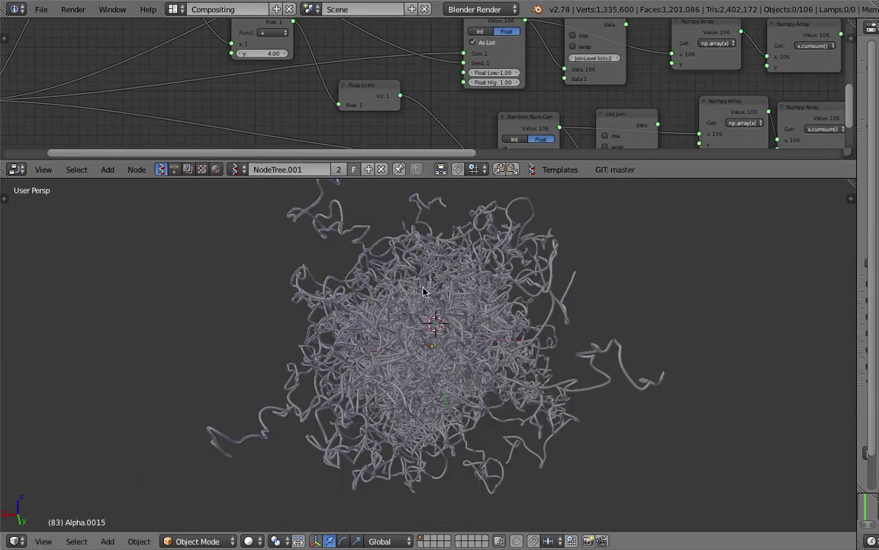
- Examine the cluster of random walk tubes by selecting several individual curves in the 3D view
middle_click_drag(368, 296, 423, 307)
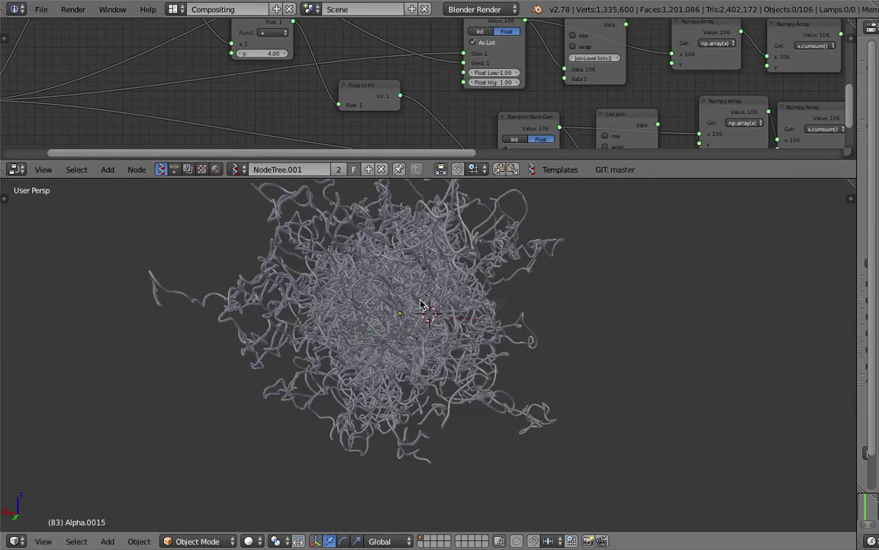
right_click(393, 359)
key("g")
right_click(432, 336)
right_click(448, 320)
key("a")
right_click(484, 265)
right_click(412, 309)
right_click(276, 265)
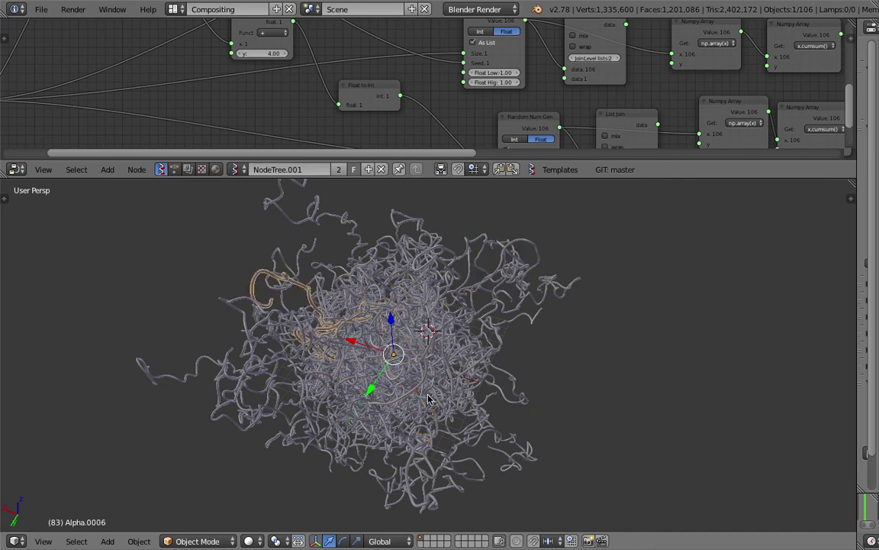
right_click(307, 291)
right_click(516, 243)
- Enlarge the node editor area and set the integer node controlling the number of random walks to 300
left_click_drag(553, 179, 581, 297)
scroll(310, 205, "down", 2)
middle_click_drag(313, 189, 569, 157)
scroll(550, 157, "up", 2)
left_click(214, 123)
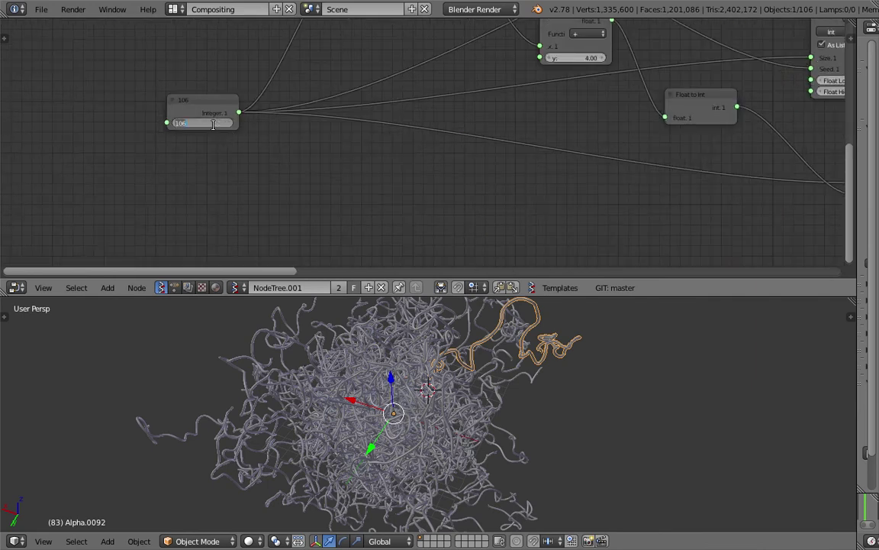
type("300")
key("Return")
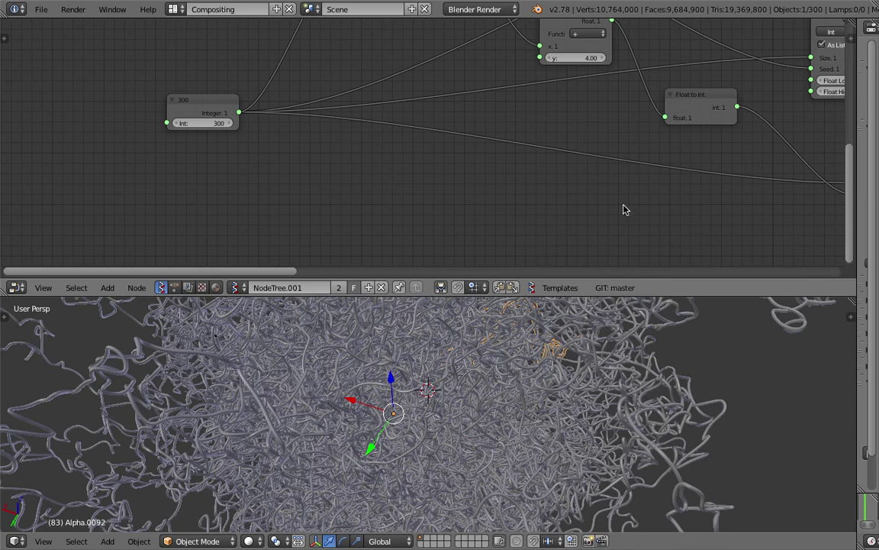
- Inspect the denser cluster in the 3D view, select individual walks, and restore the multi-area layout from the maximized node editor
scroll(602, 347, "down", 3)
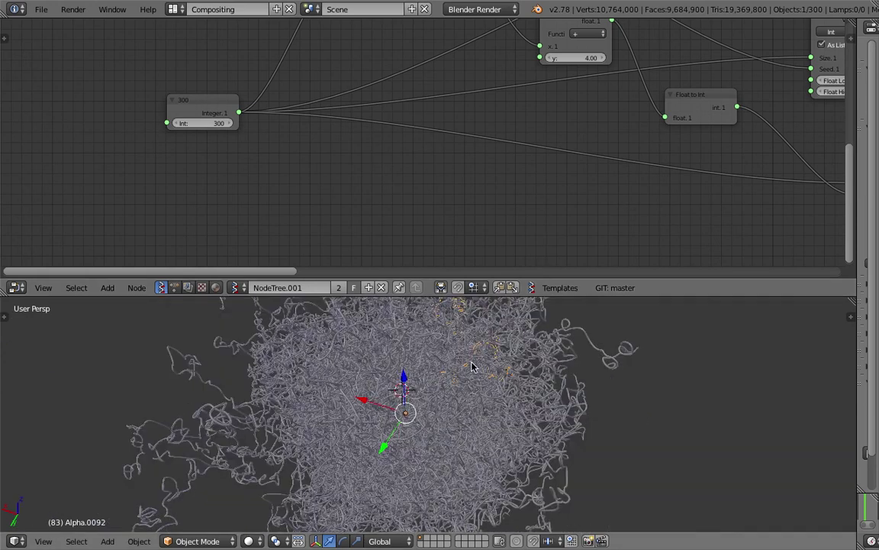
scroll(471, 366, "down", 5)
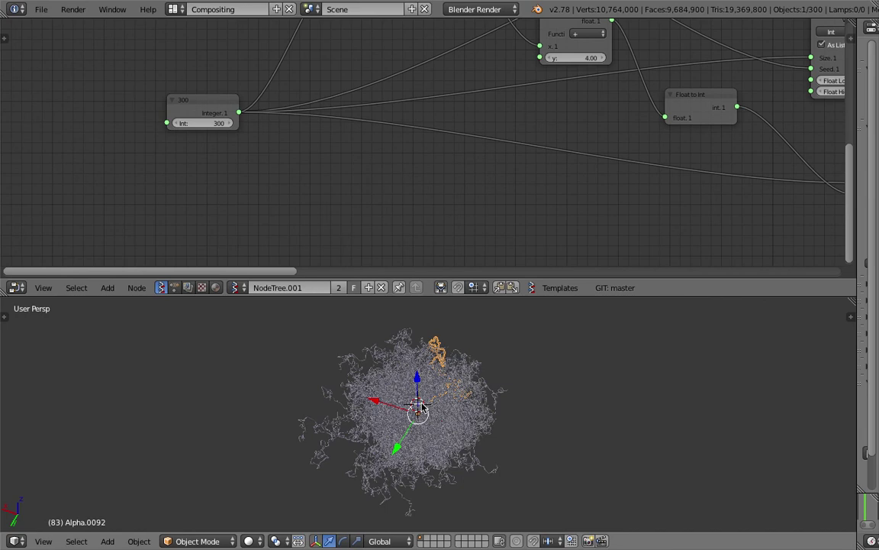
right_click(459, 416)
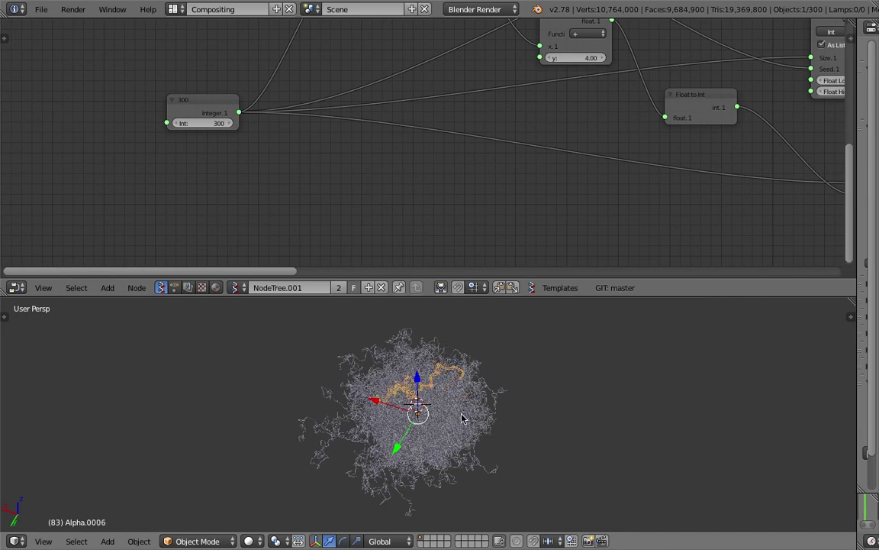
right_click(404, 396)
scroll(404, 407, "up", 2)
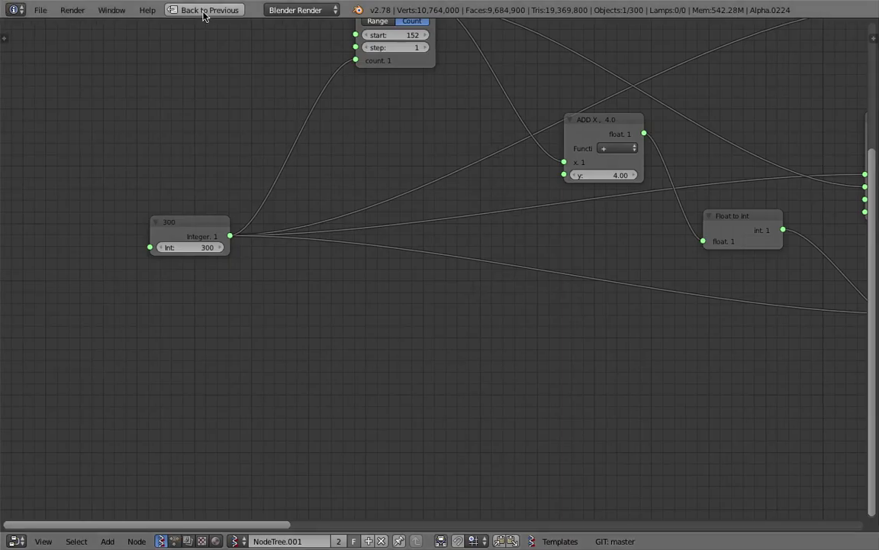
left_click(204, 15)
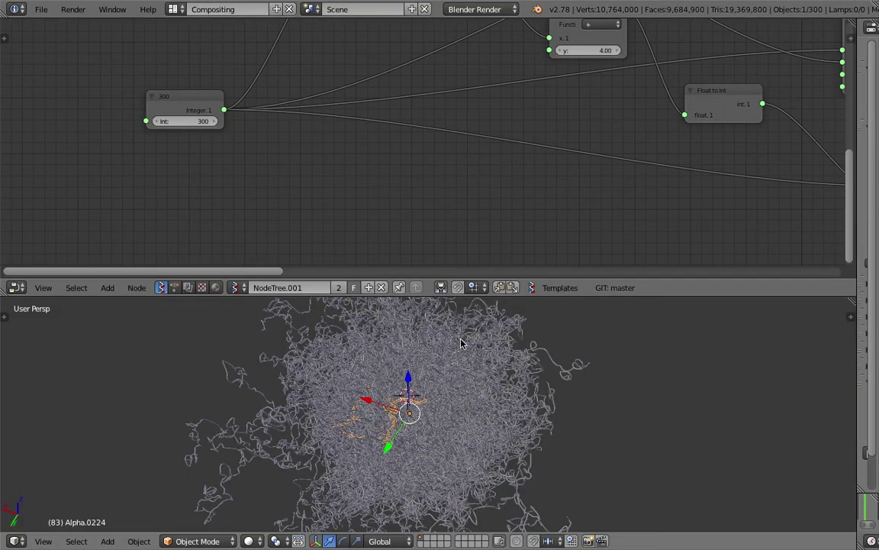
middle_click_drag(461, 344, 501, 358)
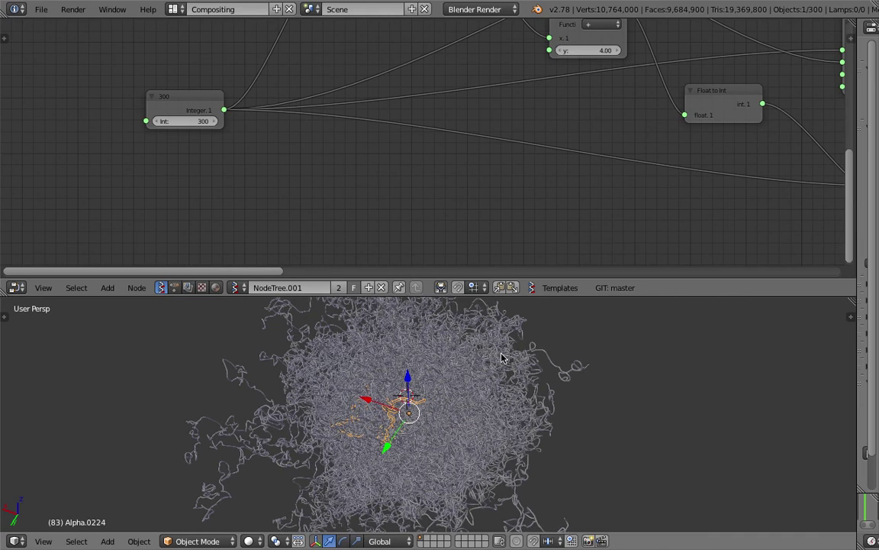
- Maximize the 3D view of the random walk cluster and deselect the highlighted walk
left_click(501, 354)
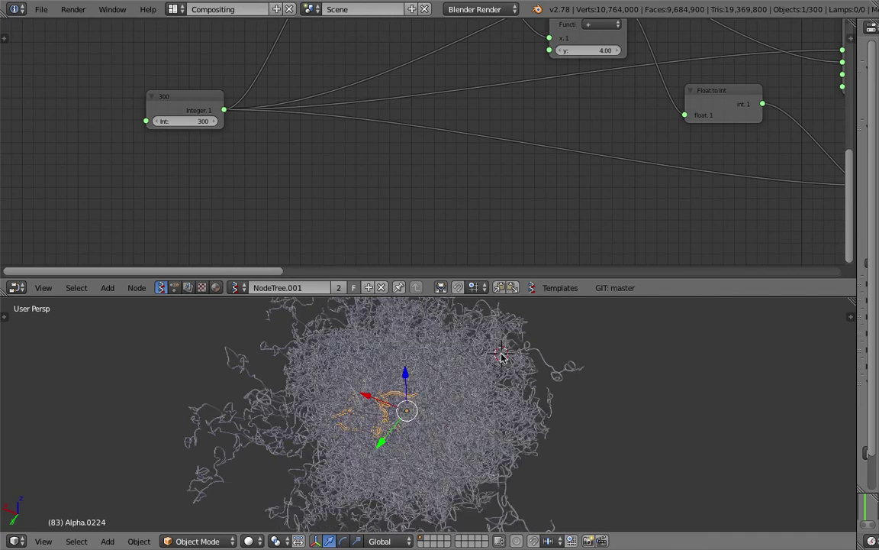
key("ctrl+Up")
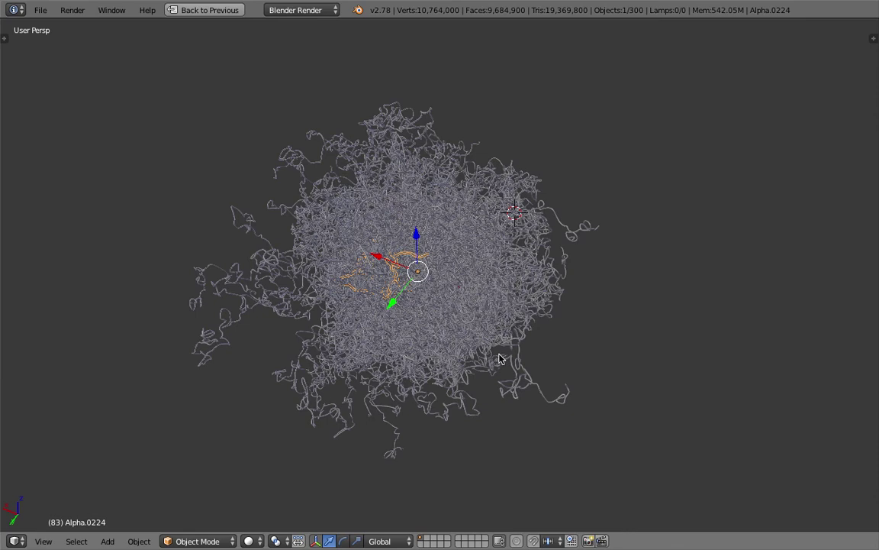
scroll(483, 273, "up", 1)
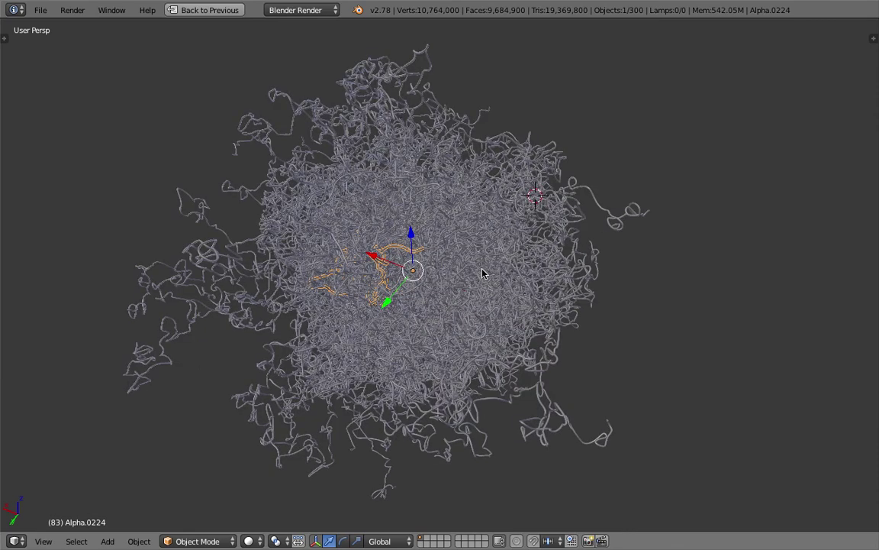
scroll(482, 274, "up", 2)
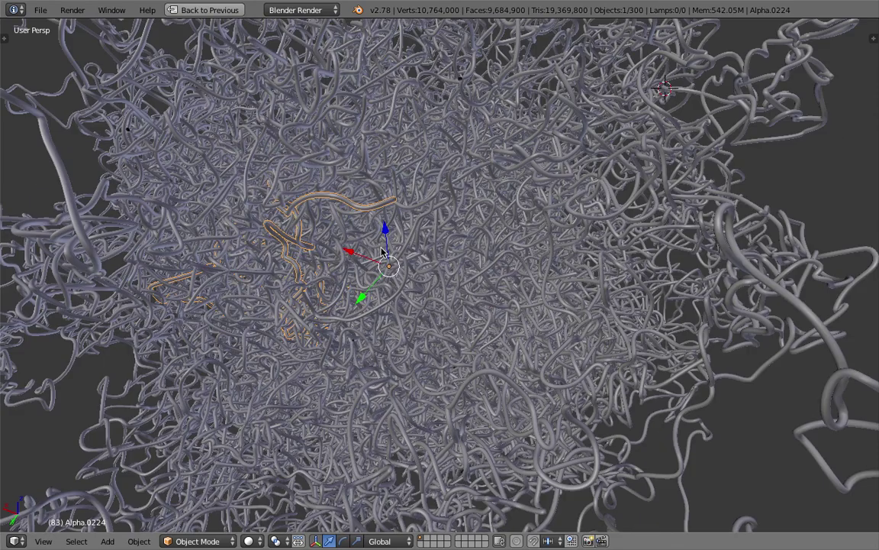
key("a")
- Examine the dense cluster of 300 random walk tubes up close and as a whole
scroll(420, 250, "up", 1)
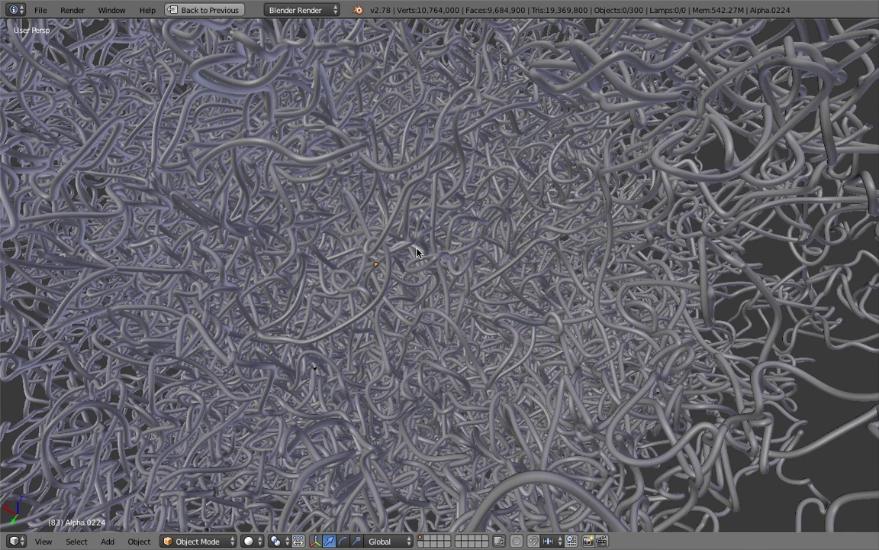
scroll(417, 252, "up", 1)
scroll(362, 257, "up", 1)
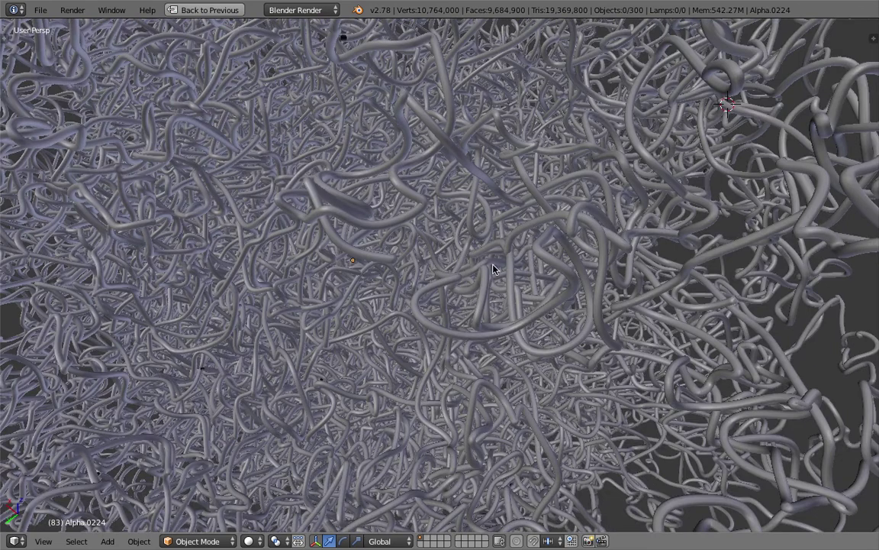
scroll(480, 275, "down", 7)
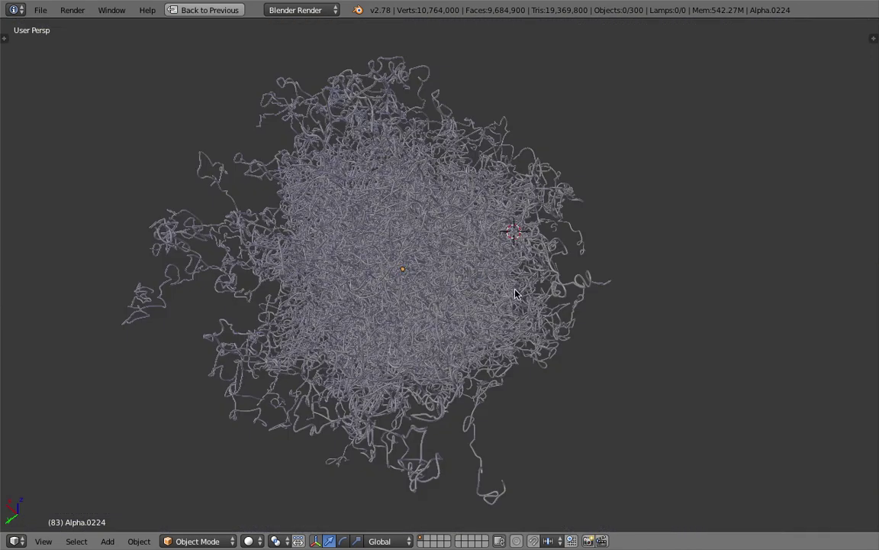
scroll(516, 294, "down", 4)
scroll(496, 292, "down", 1)
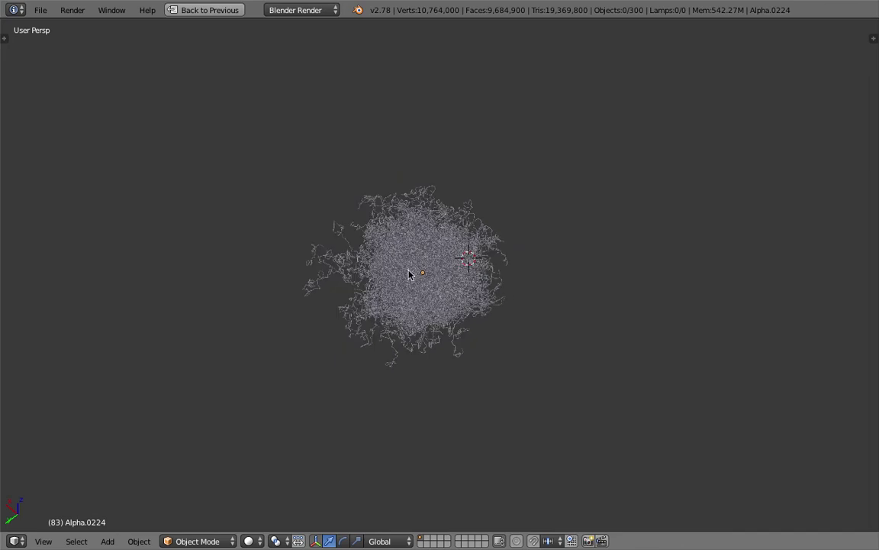
scroll(435, 244, "up", 1)
scroll(472, 257, "up", 4)
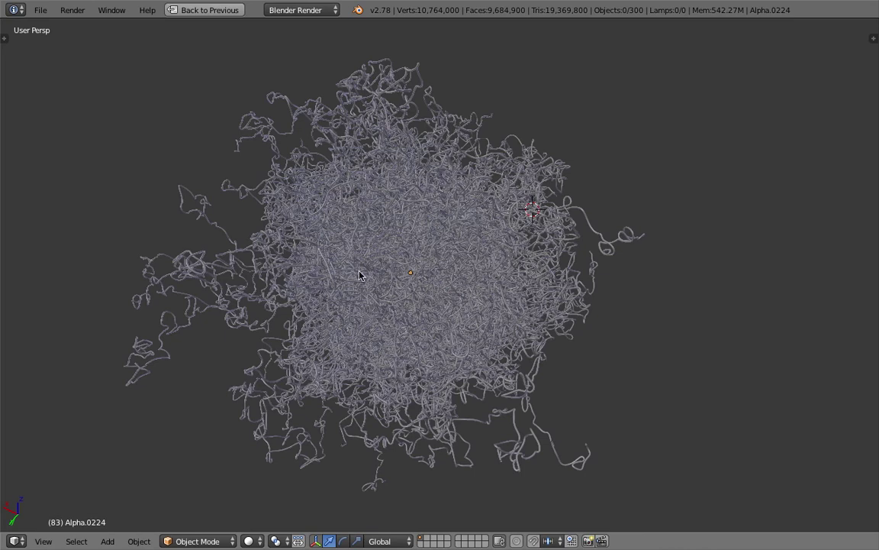
- Select a single random walk in the upper part of the cluster and inspect it from several angles
right_click(447, 247)
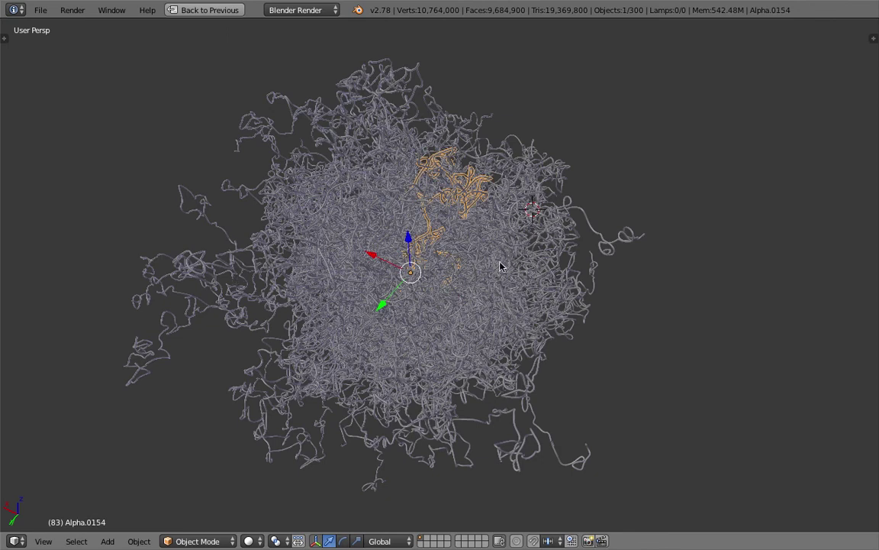
middle_click_drag(500, 267, 540, 271)
scroll(539, 271, "up", 2)
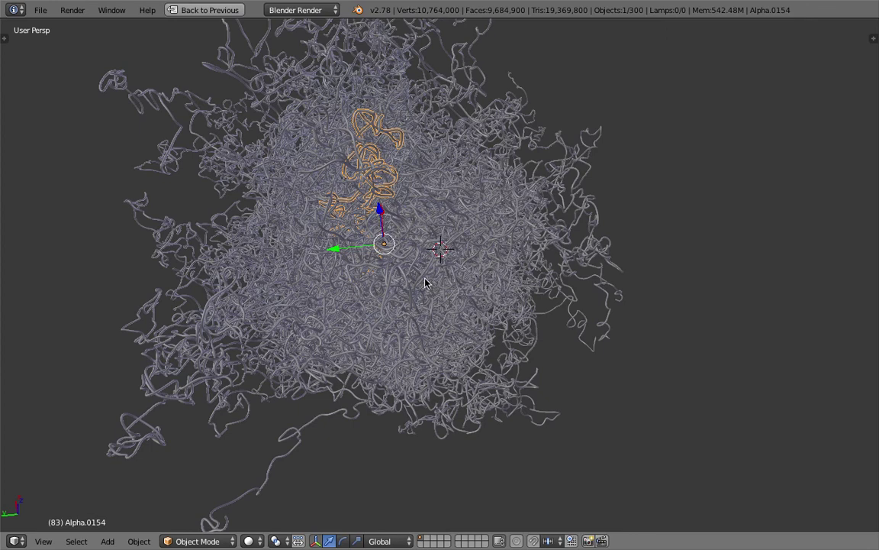
middle_click_drag(425, 284, 559, 294)
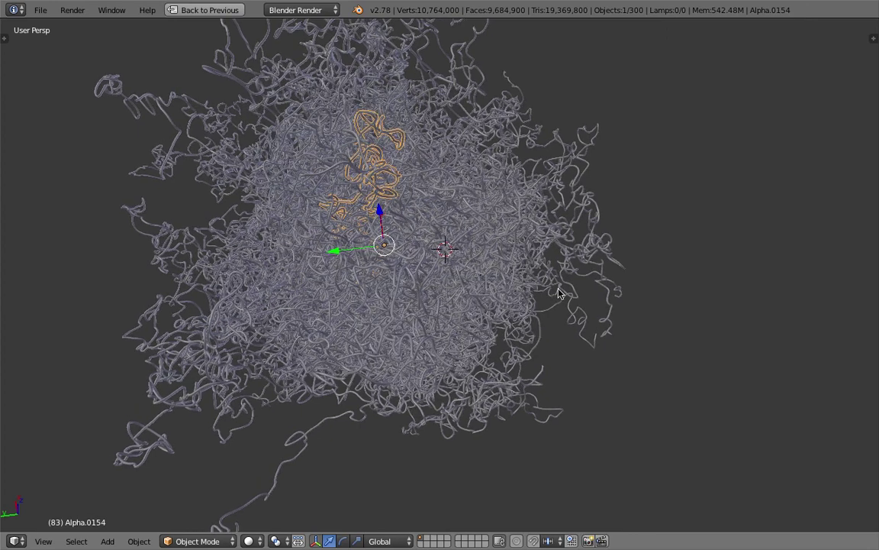
key("ctrl+Right")
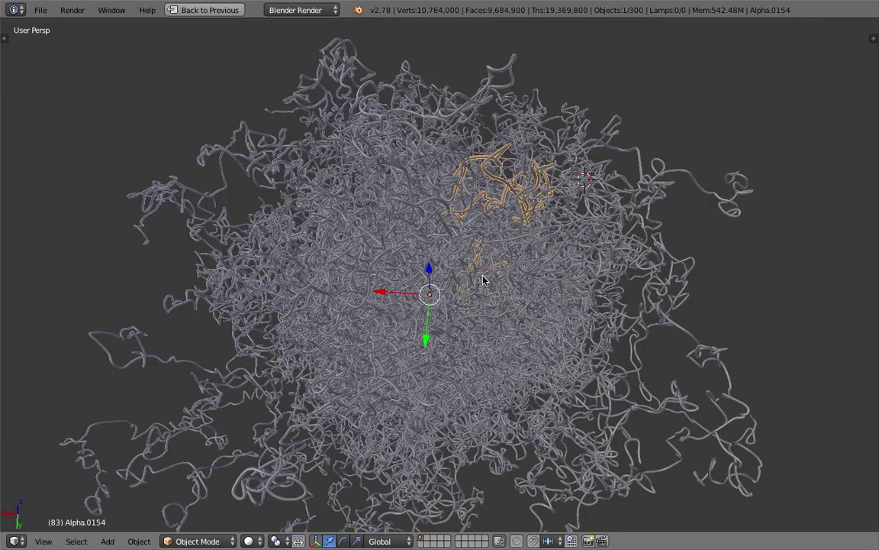